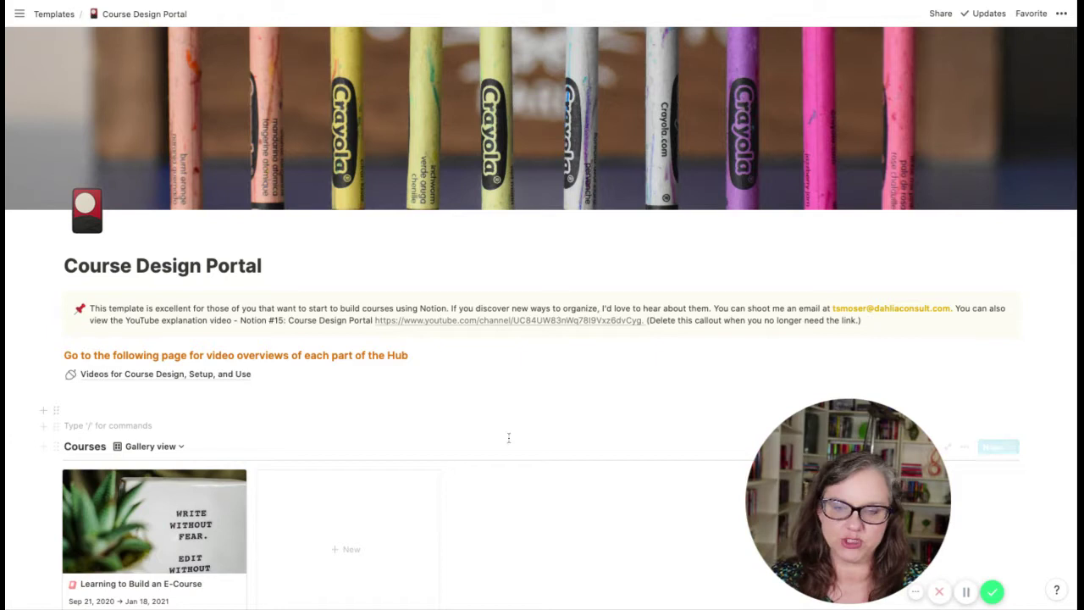
Step: Scroll through the Course Design Portal page's content
scroll(527, 507, down, 3)
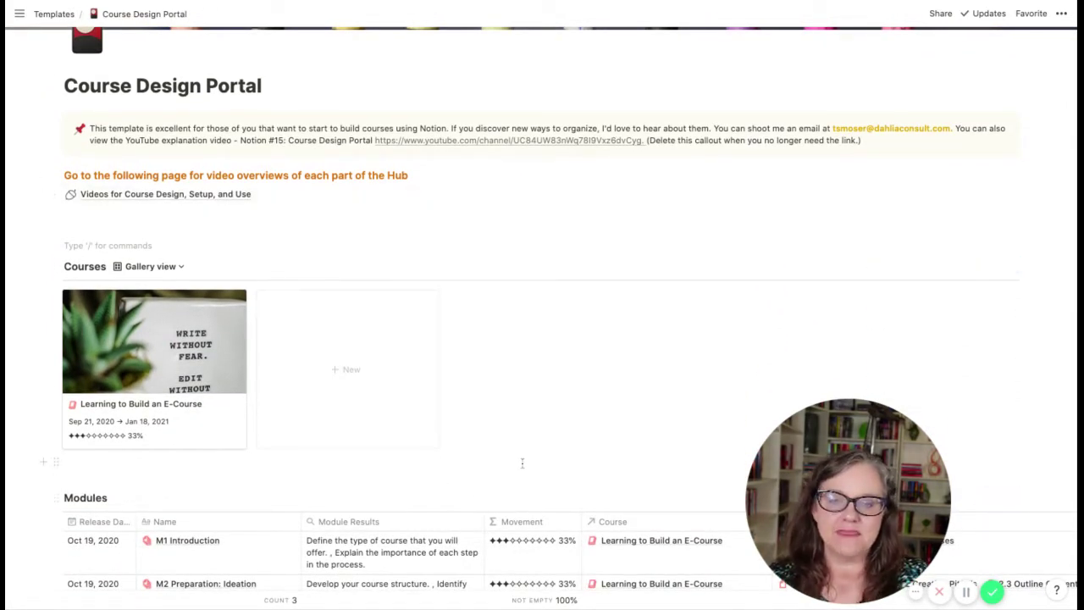
scroll(522, 463, down, 1)
scroll(521, 462, down, 1)
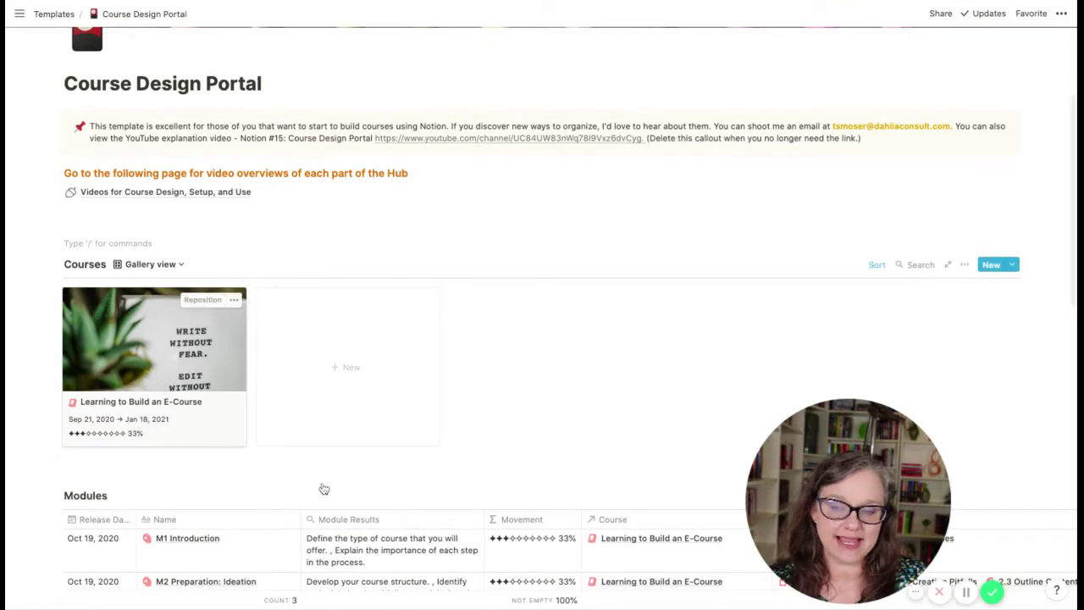
scroll(405, 527, down, 8)
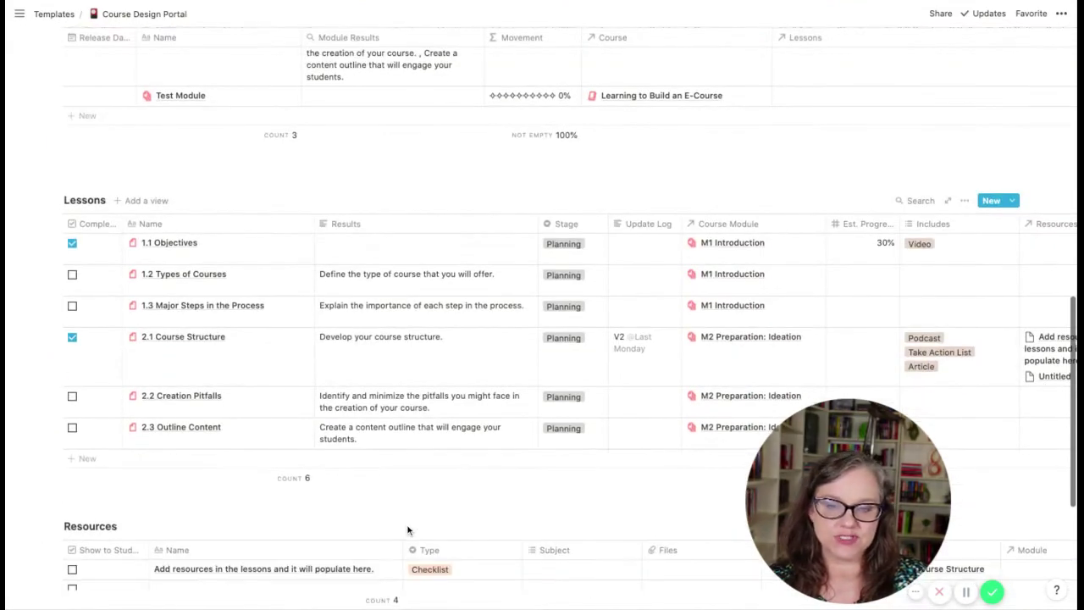
scroll(368, 356, up, 10)
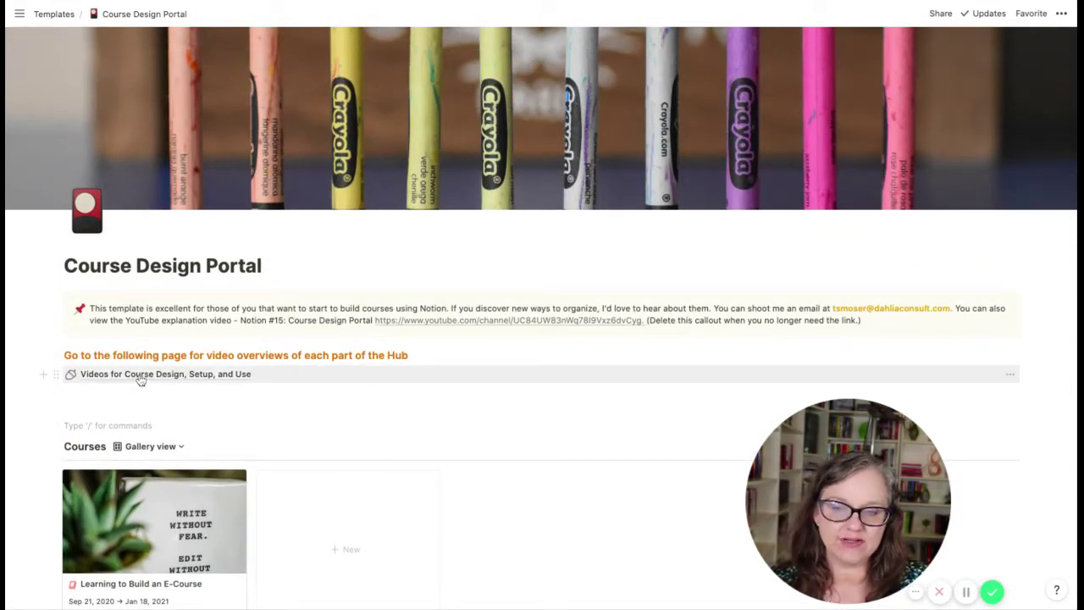
Step: Browse the Videos for Course Design, Setup, and Use page, then return to the portal
click(220, 385)
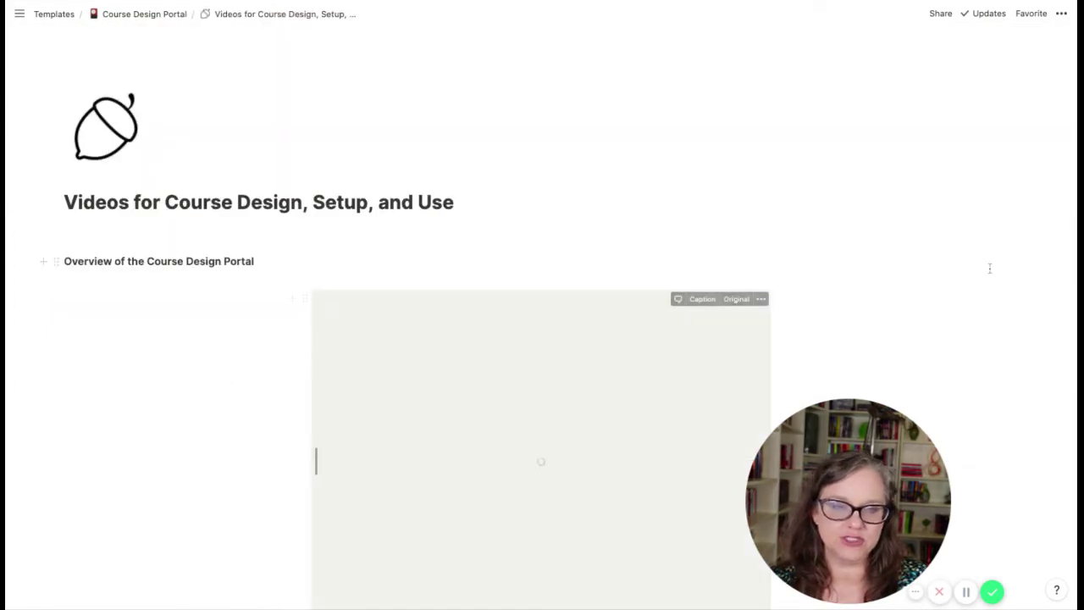
scroll(979, 335, down, 5)
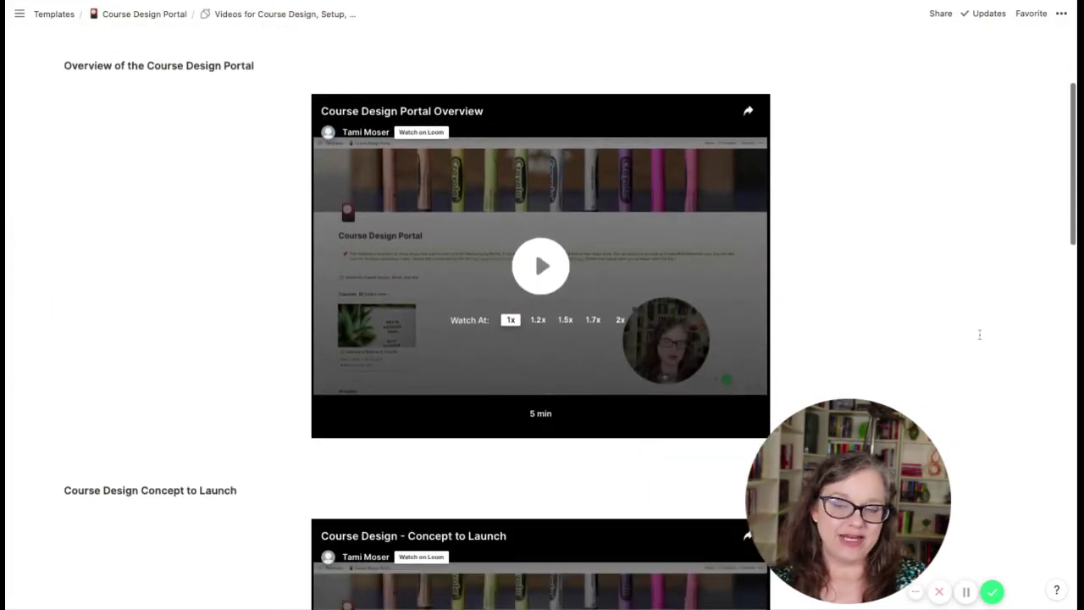
scroll(979, 334, up, 1)
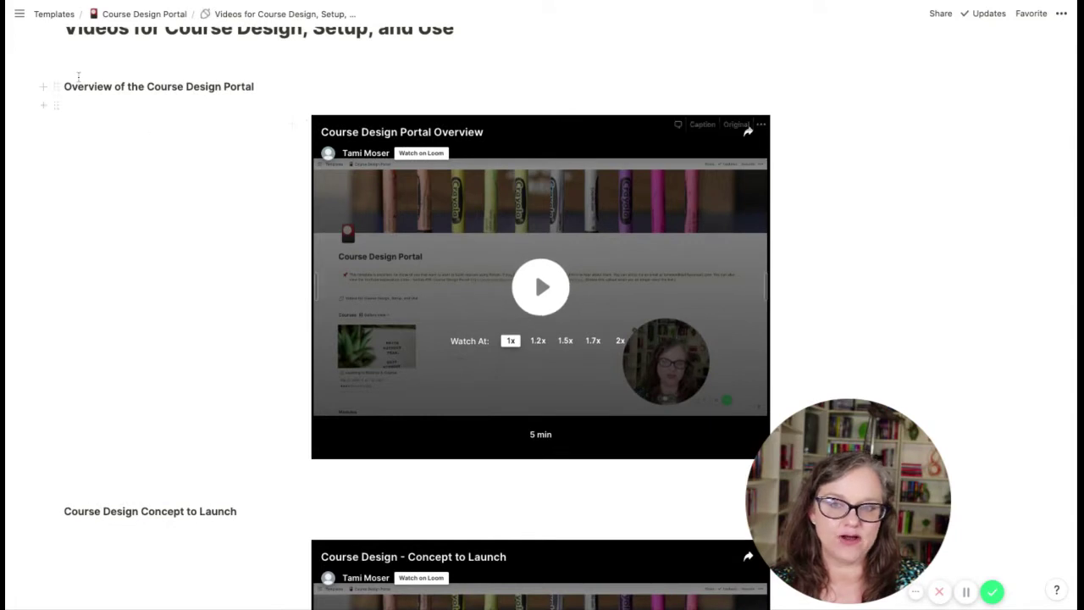
scroll(245, 276, down, 8)
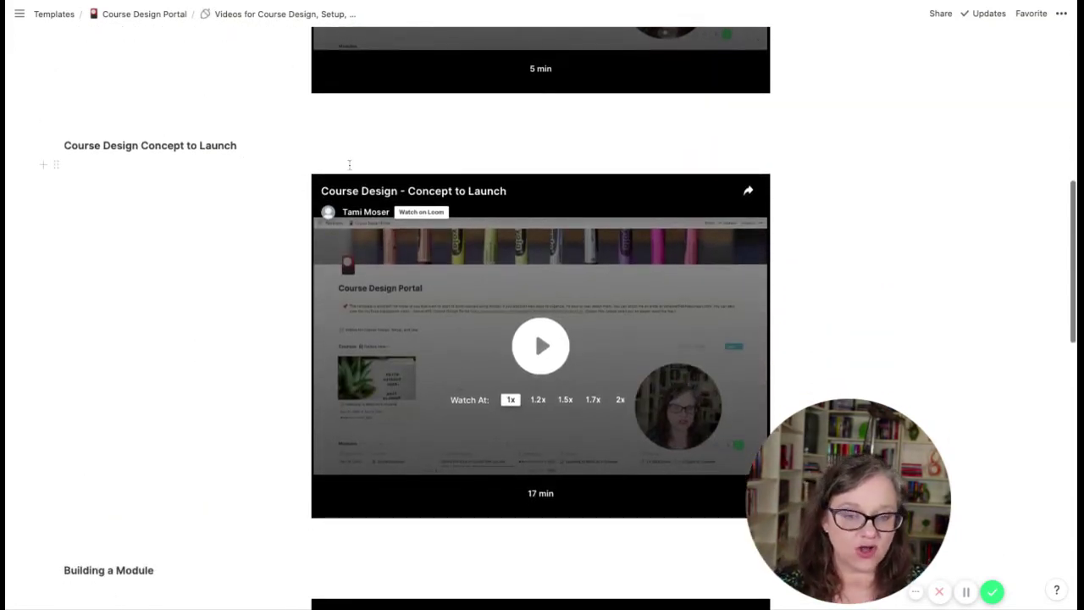
scroll(438, 469, down, 4)
scroll(437, 472, down, 5)
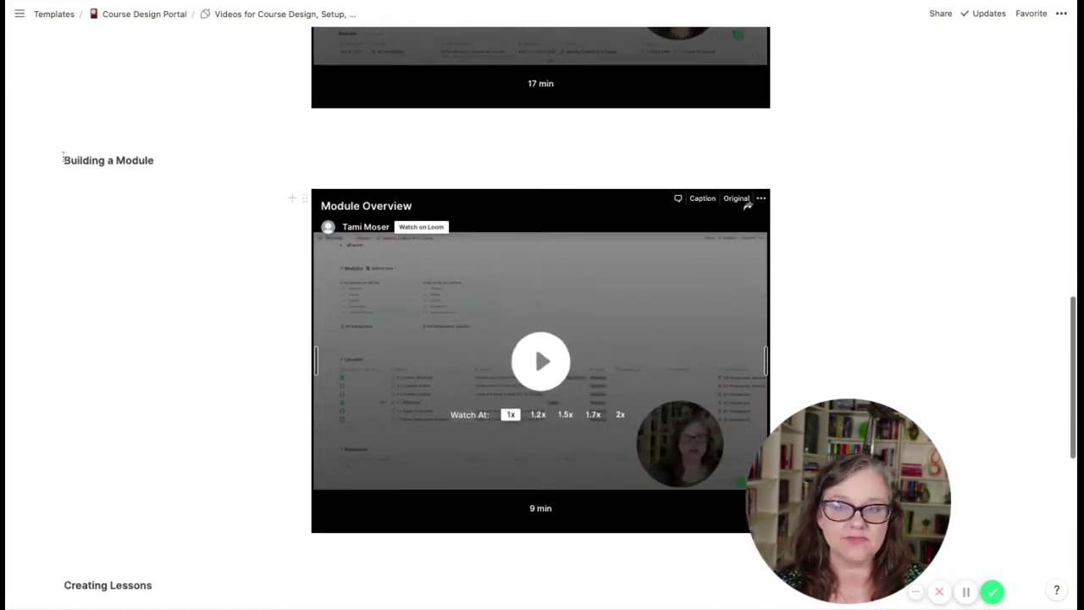
scroll(242, 346, down, 7)
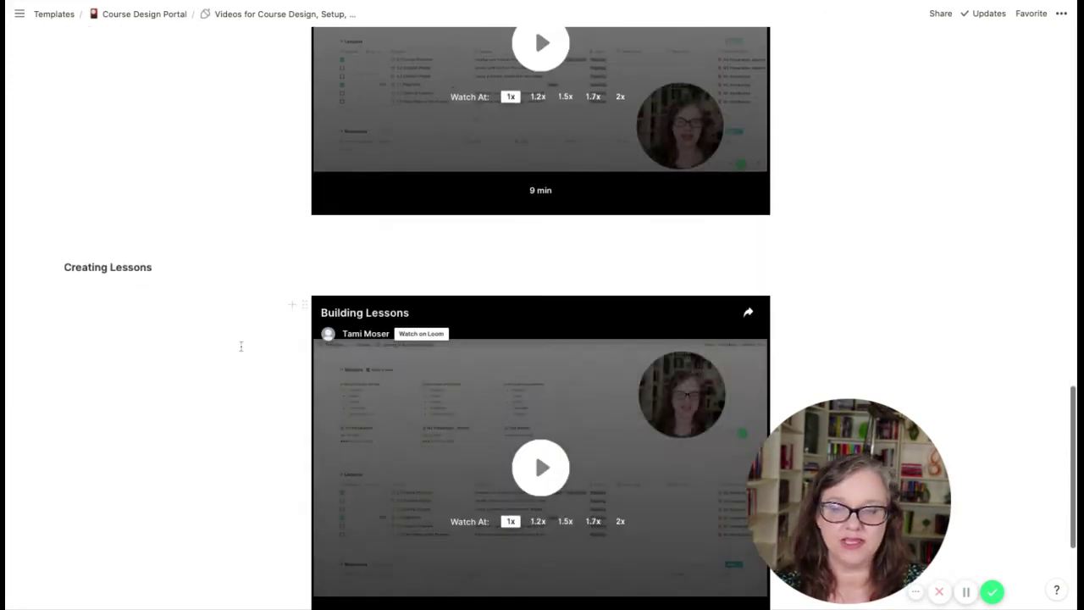
scroll(346, 353, down, 2)
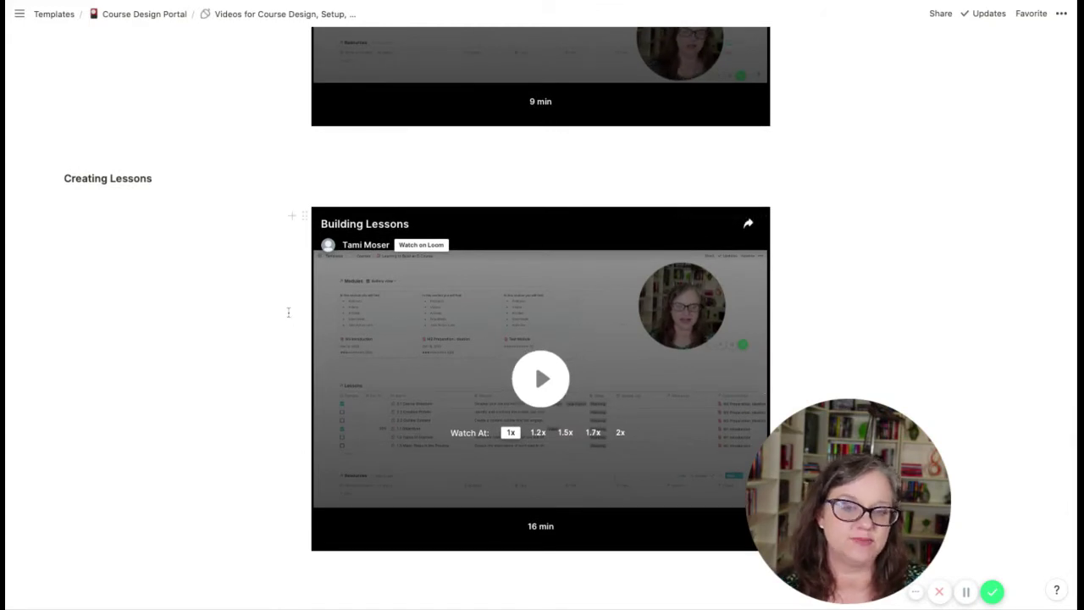
scroll(354, 271, up, 1)
scroll(354, 271, up, 20)
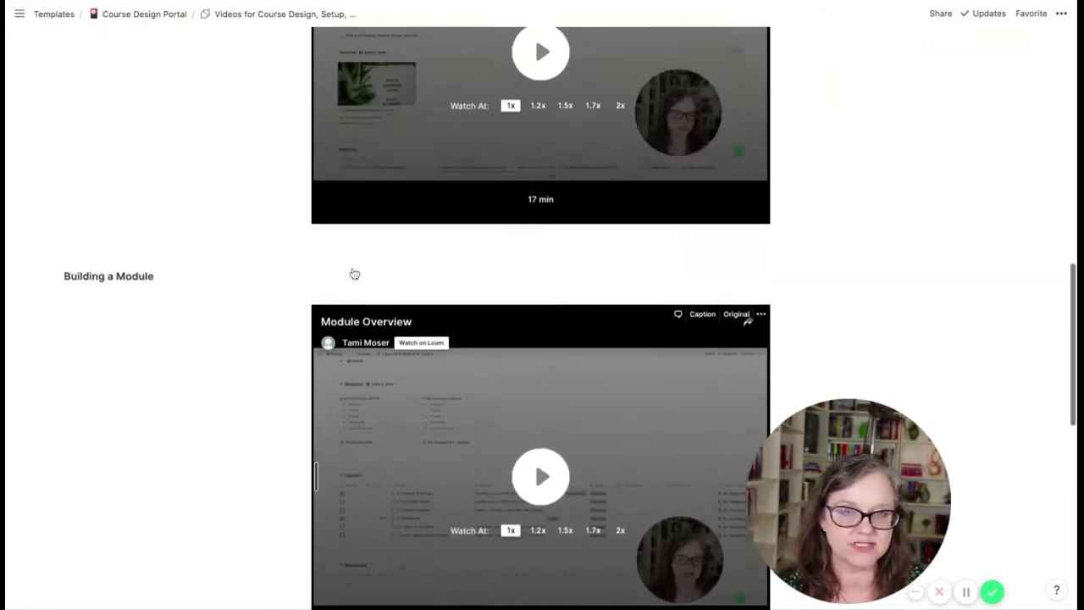
scroll(542, 305, up, 4)
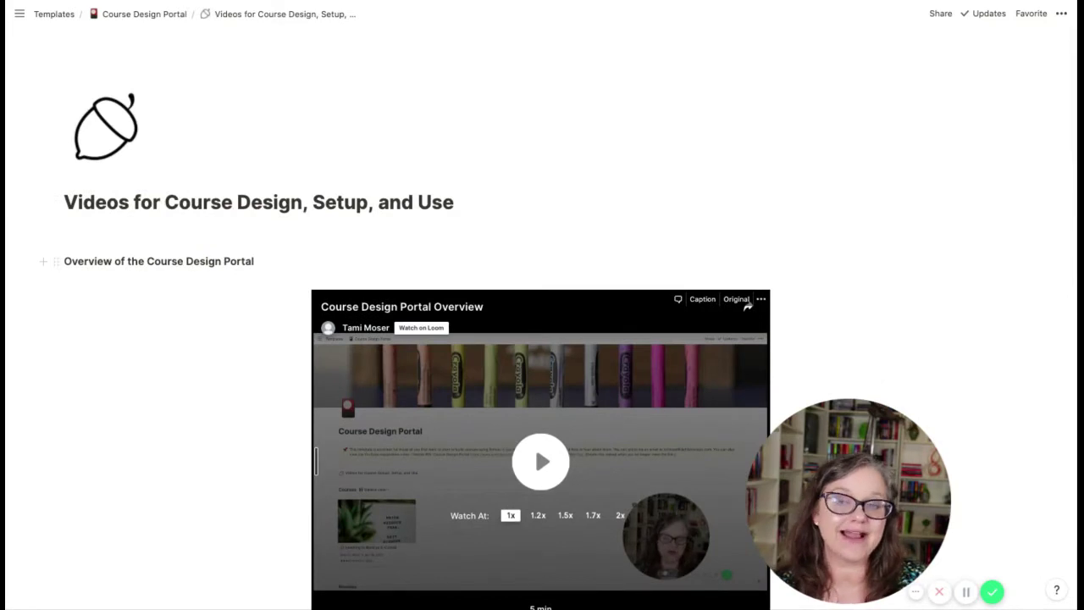
click(161, 22)
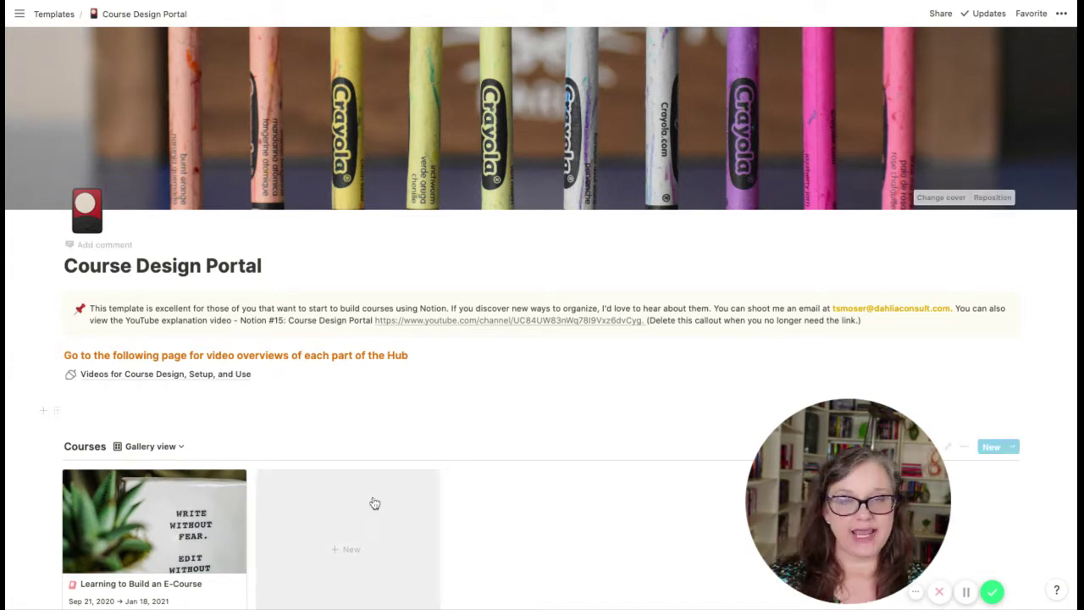
Step: Switch to the personal workspace, then to the Dahlia Consult Group workspace
mouse_move(5, 307)
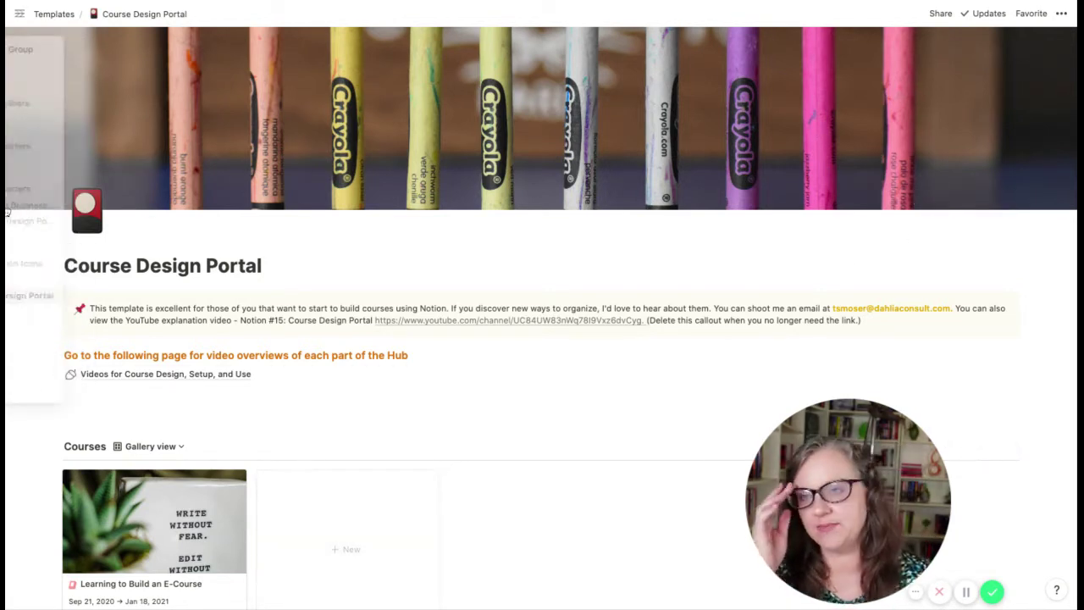
click(46, 55)
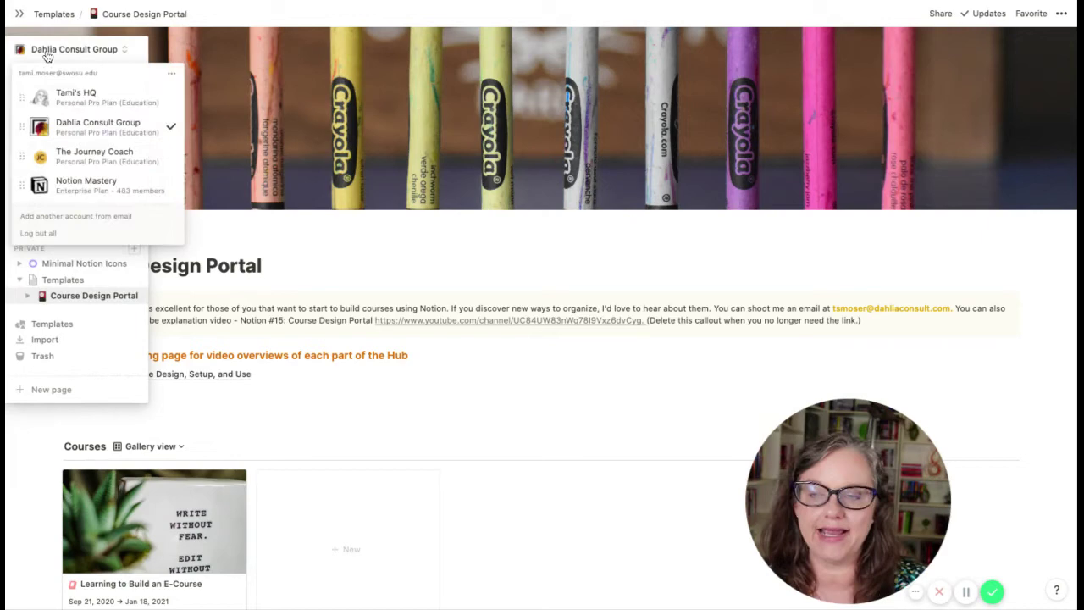
click(74, 102)
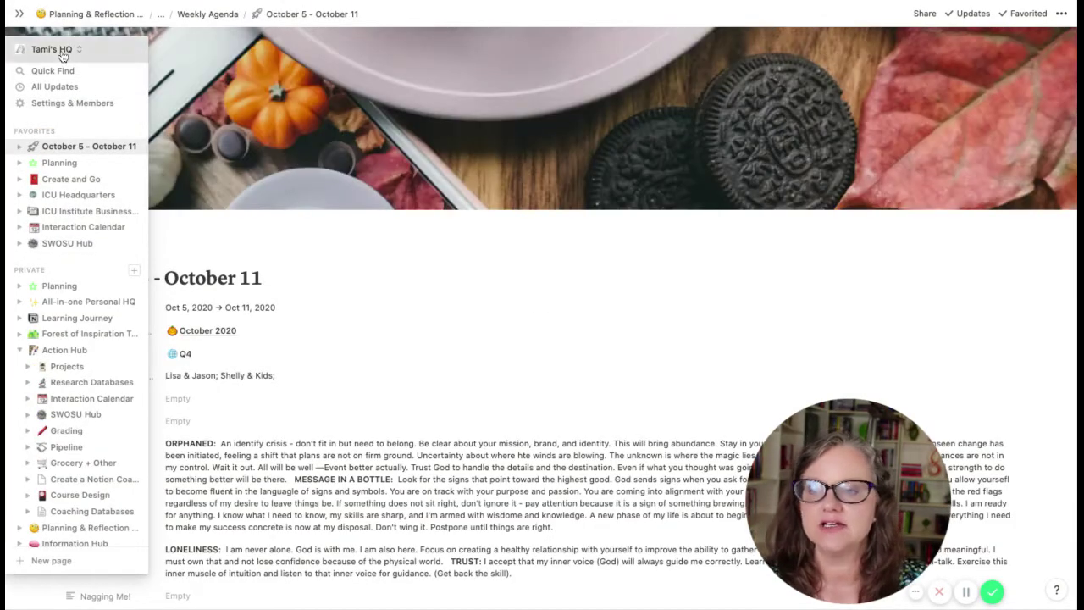
click(60, 50)
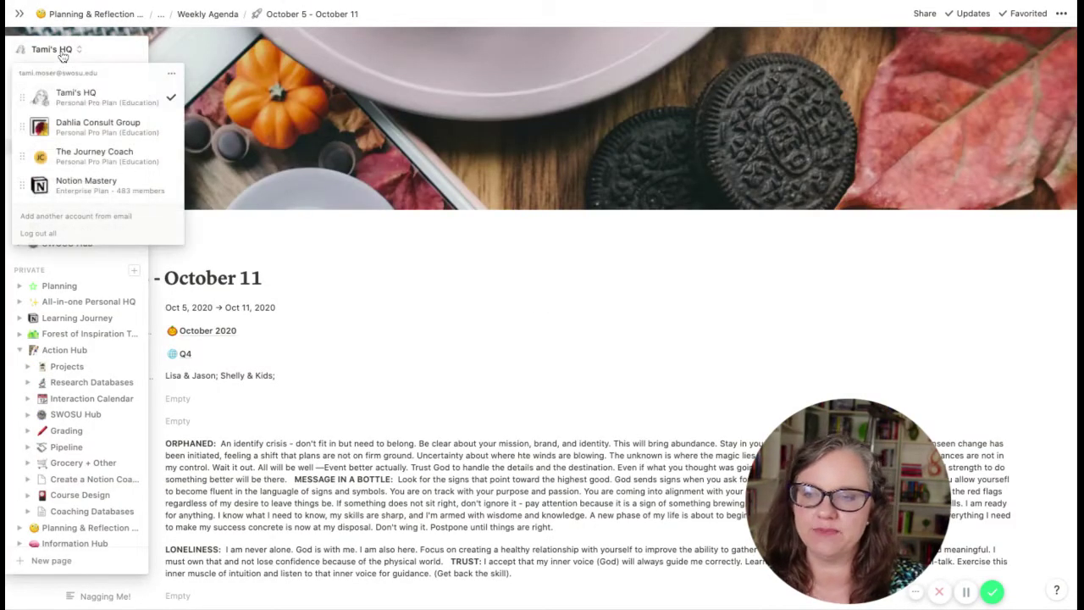
click(88, 127)
Step: Open the ICU Course Design Portal from ICU Headquarters and scroll through its databases
scroll(521, 396, down, 5)
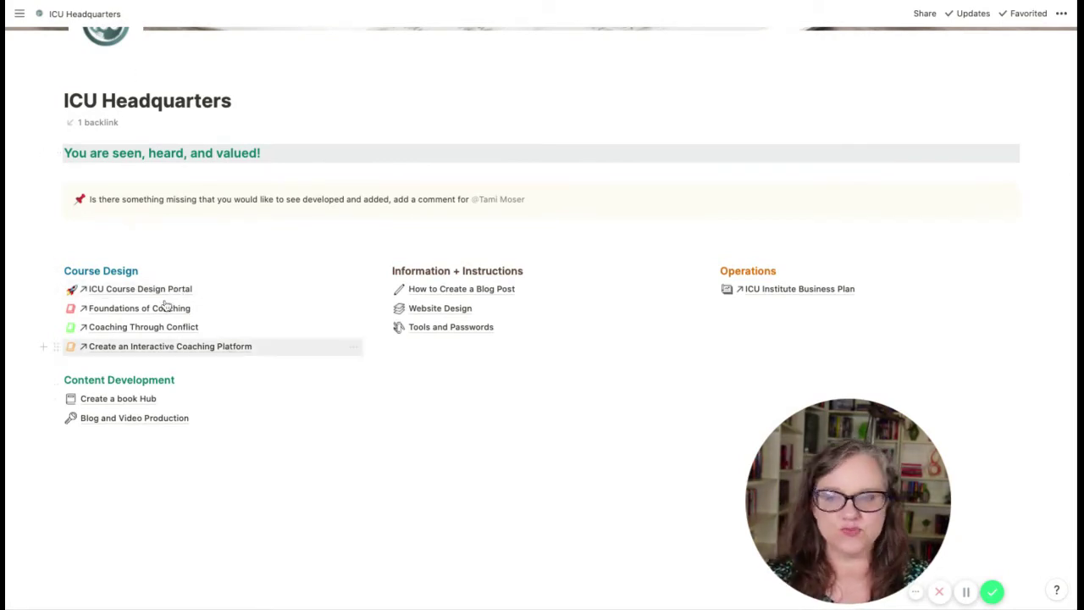
click(163, 292)
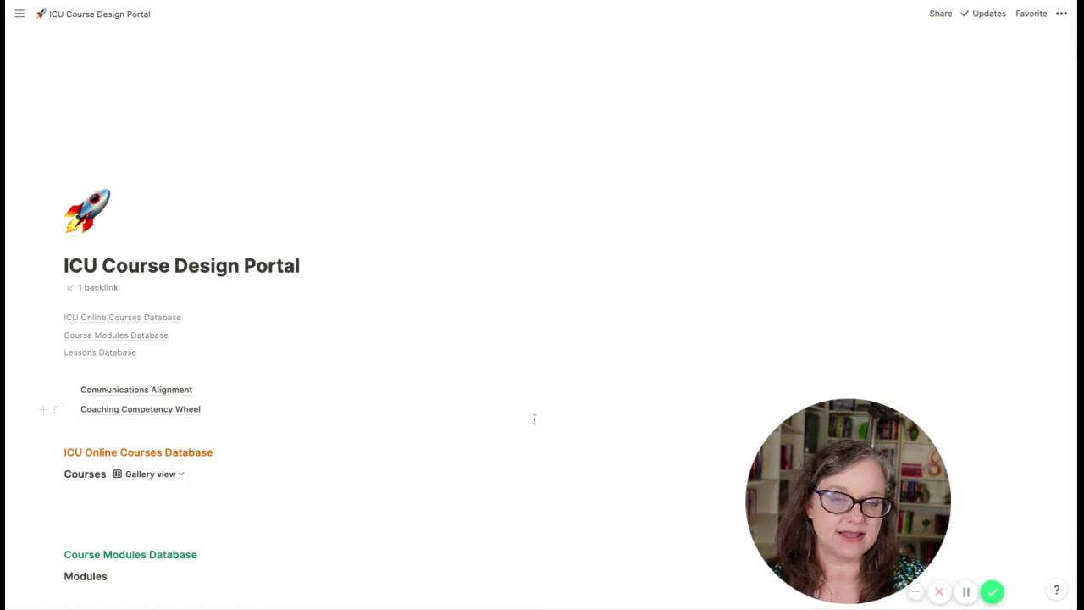
scroll(532, 419, down, 10)
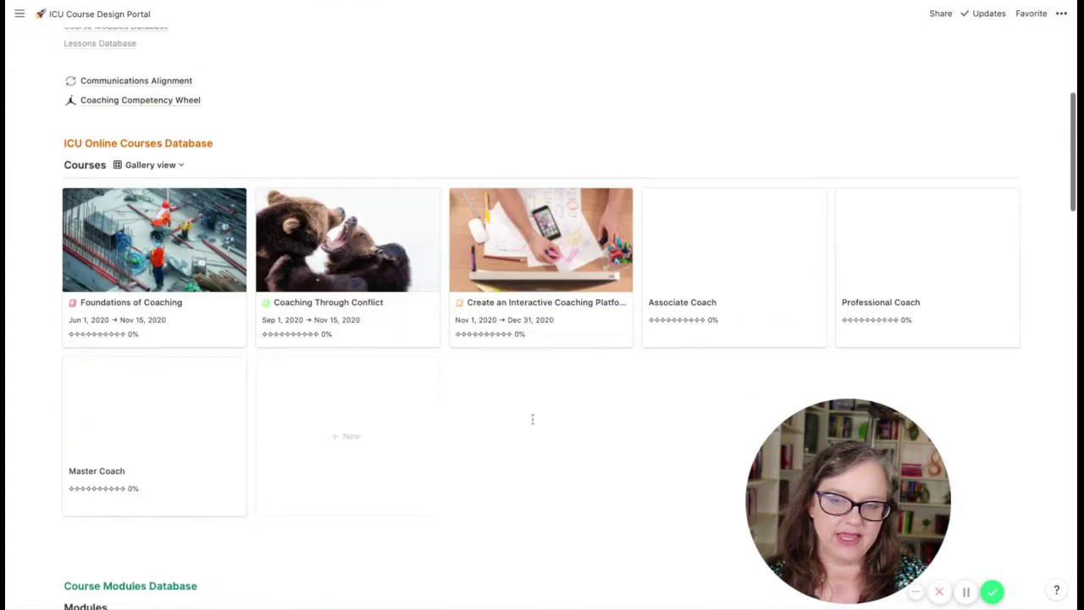
scroll(542, 339, down, 11)
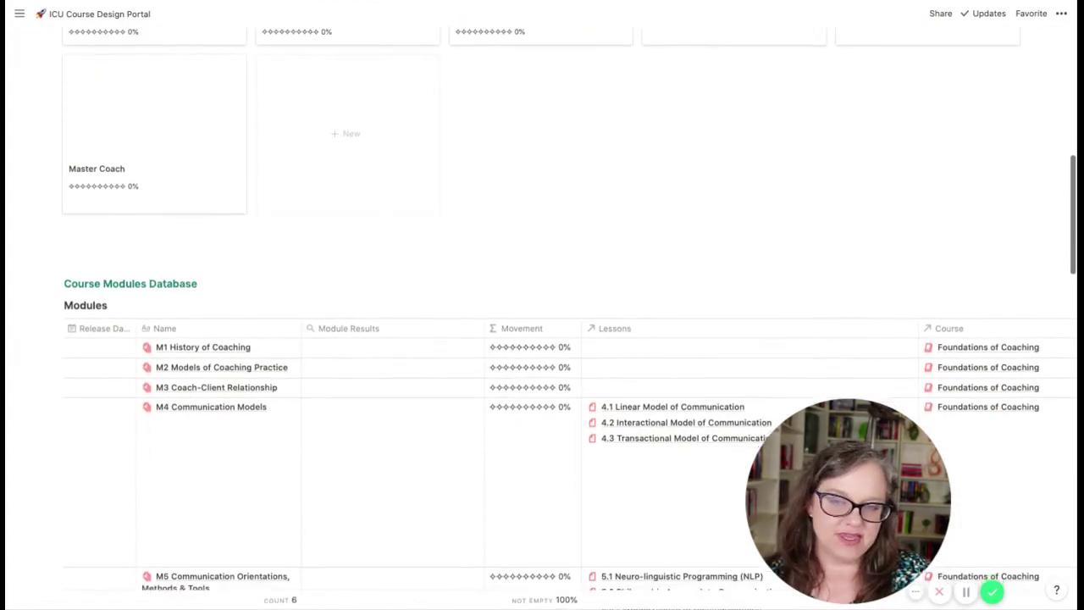
scroll(542, 338, up, 20)
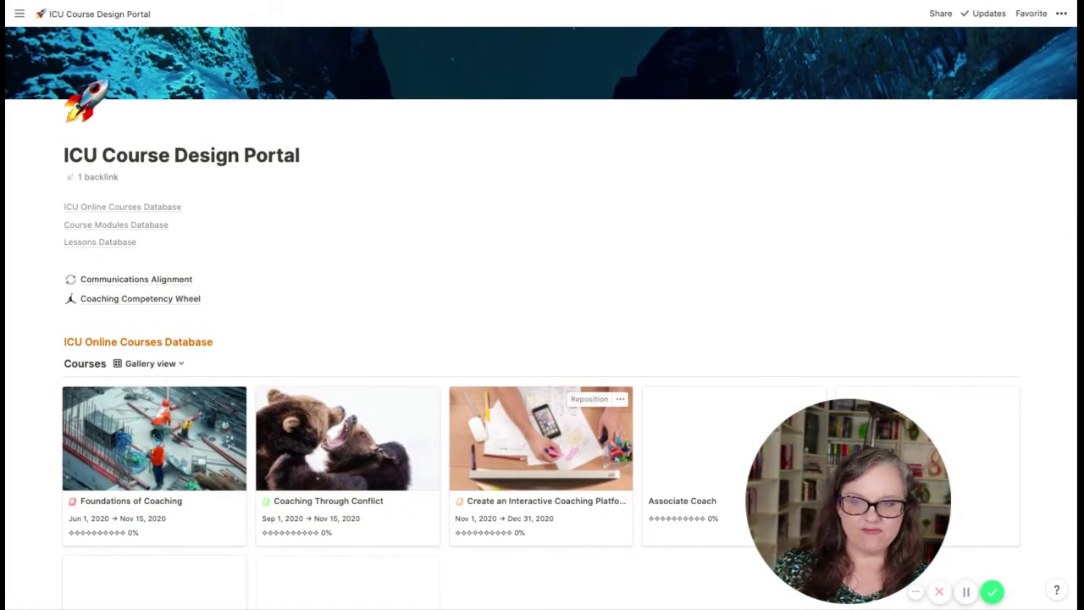
scroll(542, 339, down, 6)
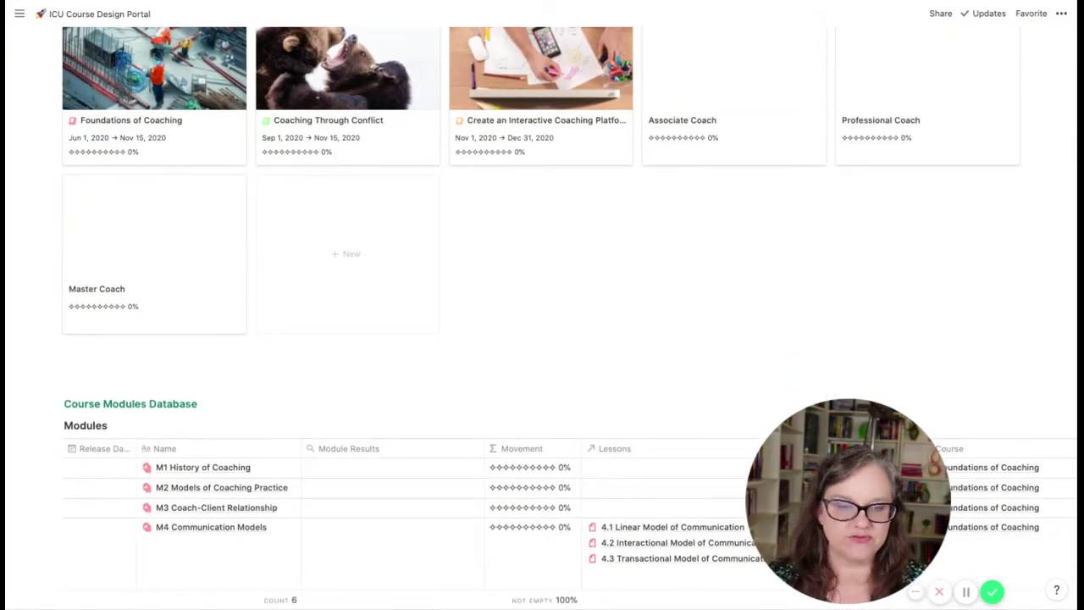
scroll(542, 339, down, 4)
scroll(542, 339, up, 8)
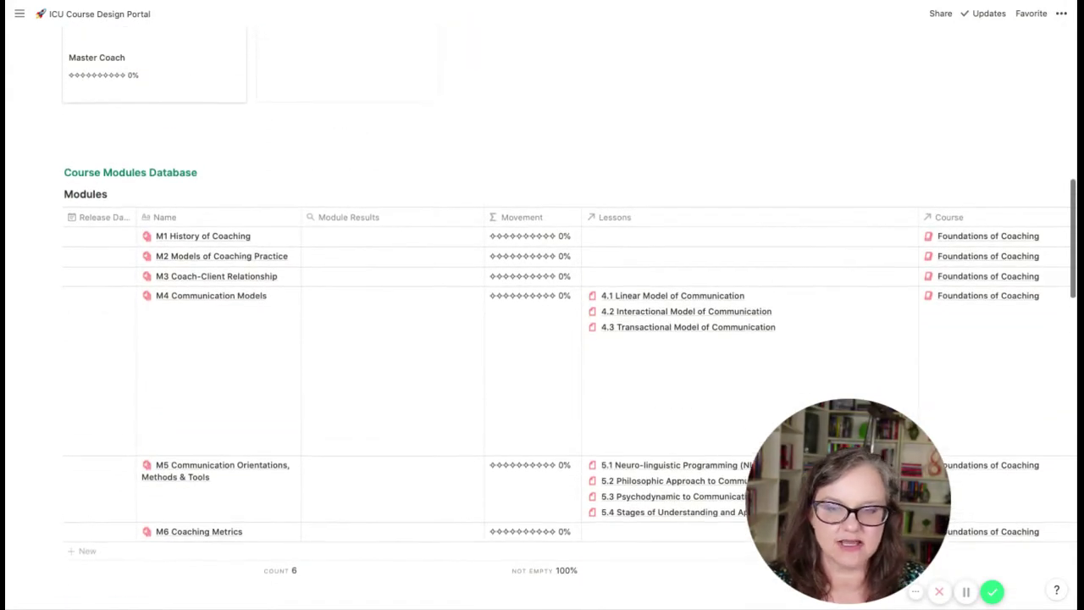
mouse_move(10, 127)
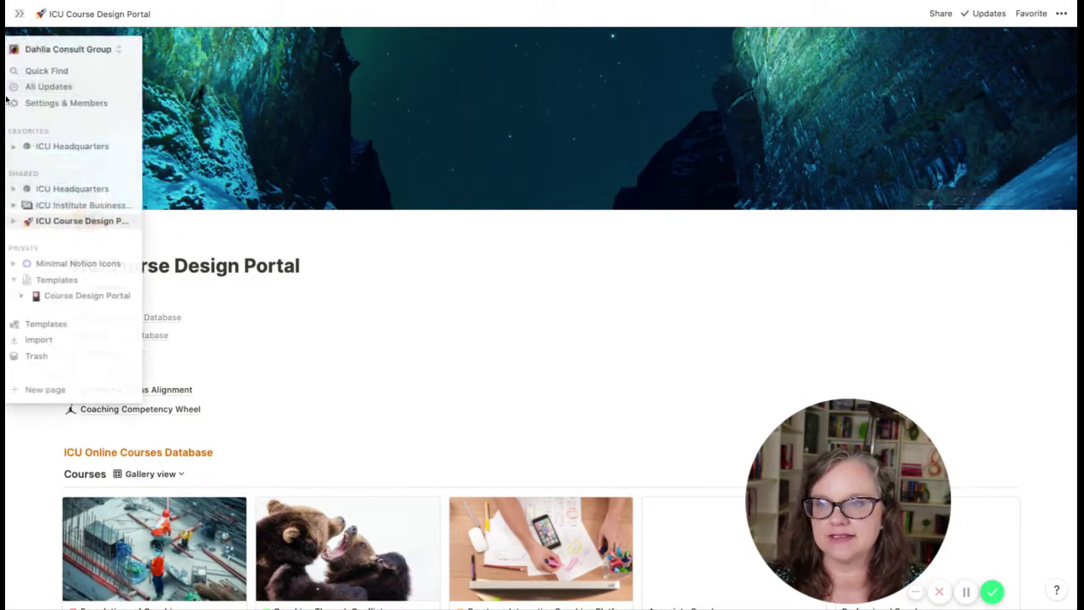
click(51, 48)
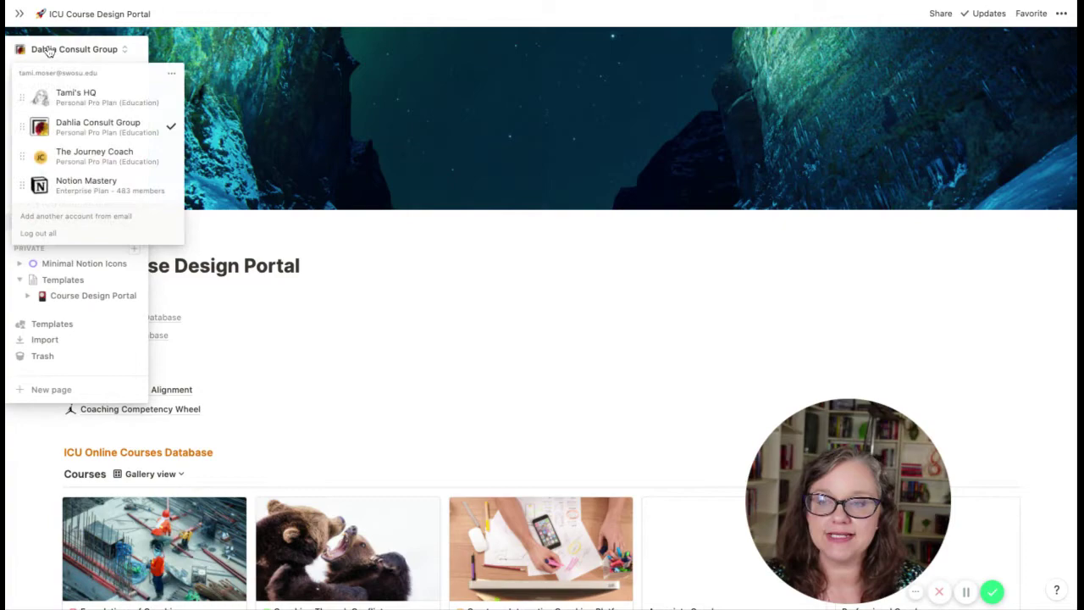
click(85, 93)
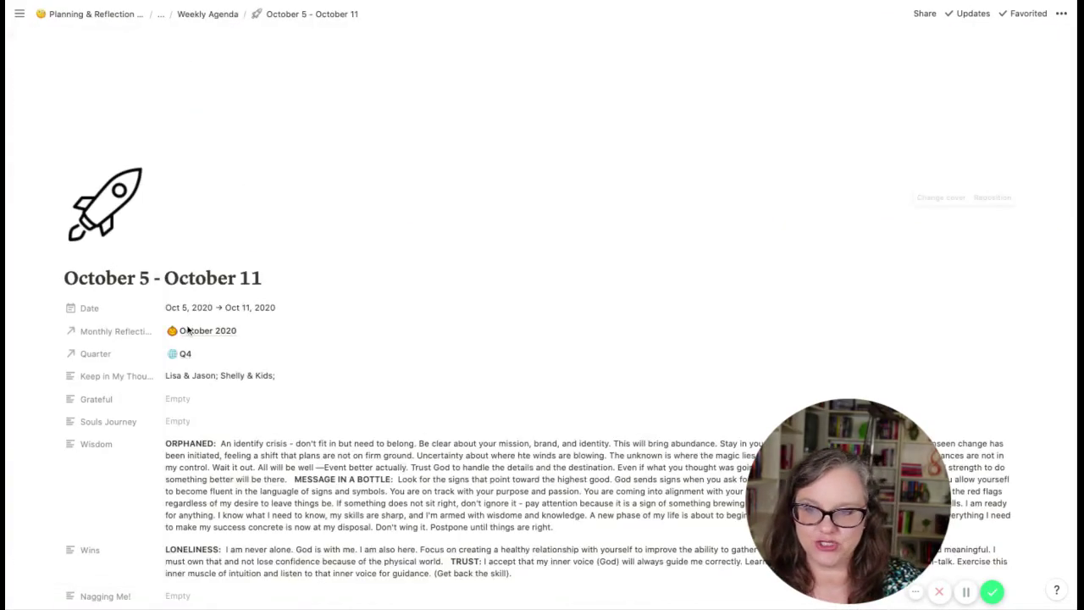
scroll(415, 432, down, 10)
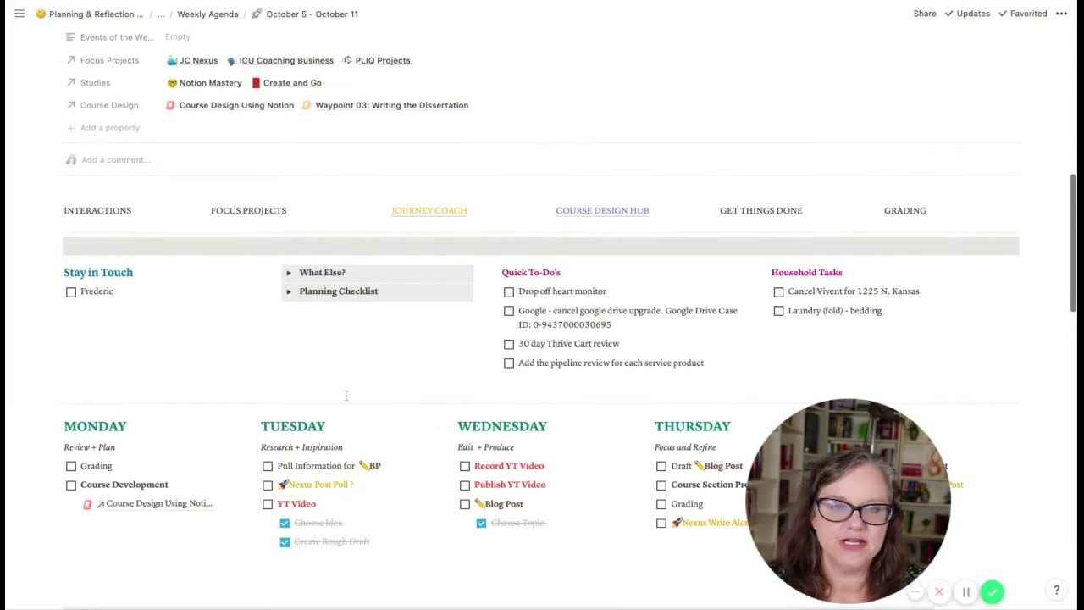
click(619, 217)
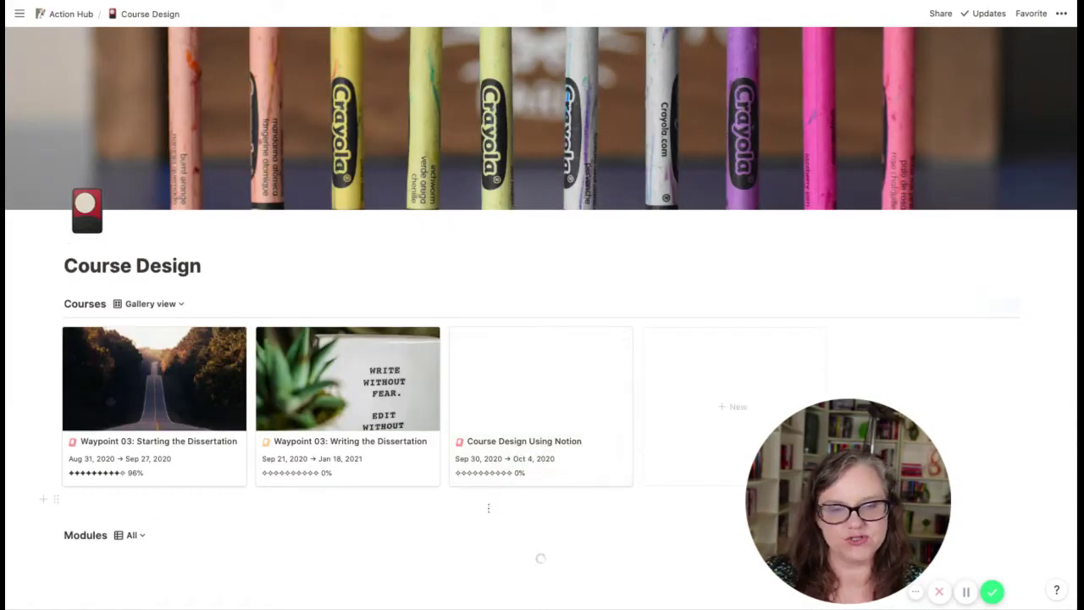
scroll(454, 531, down, 2)
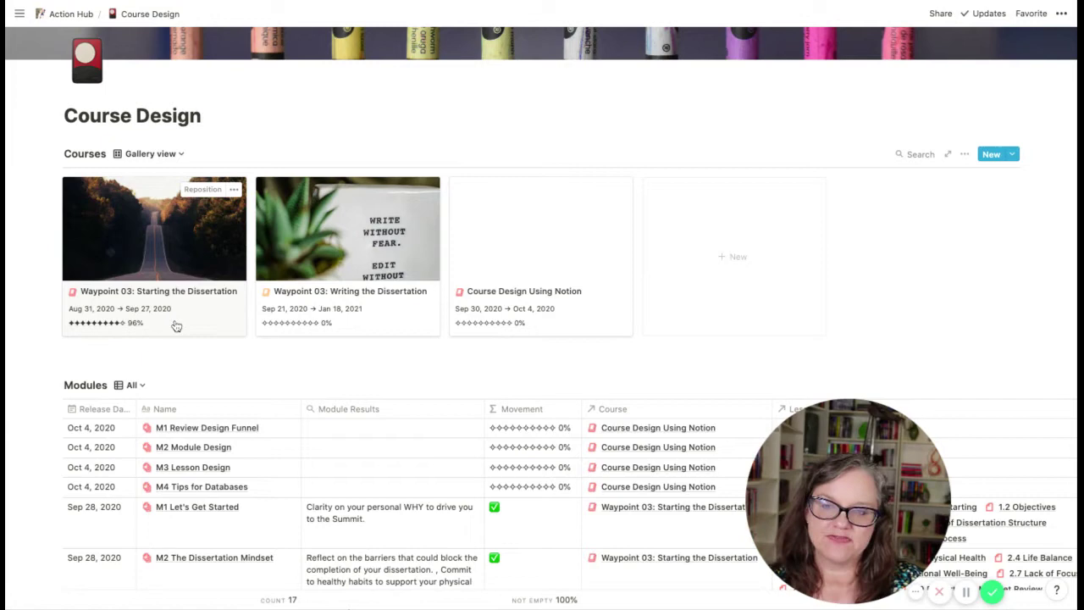
scroll(174, 322, down, 3)
scroll(175, 326, up, 2)
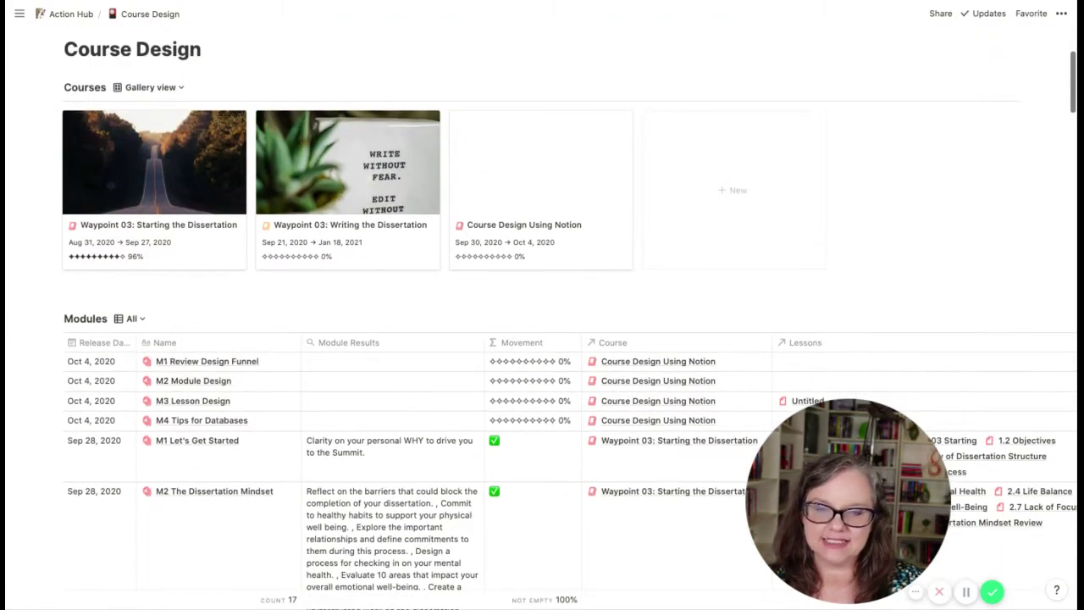
scroll(175, 326, down, 1)
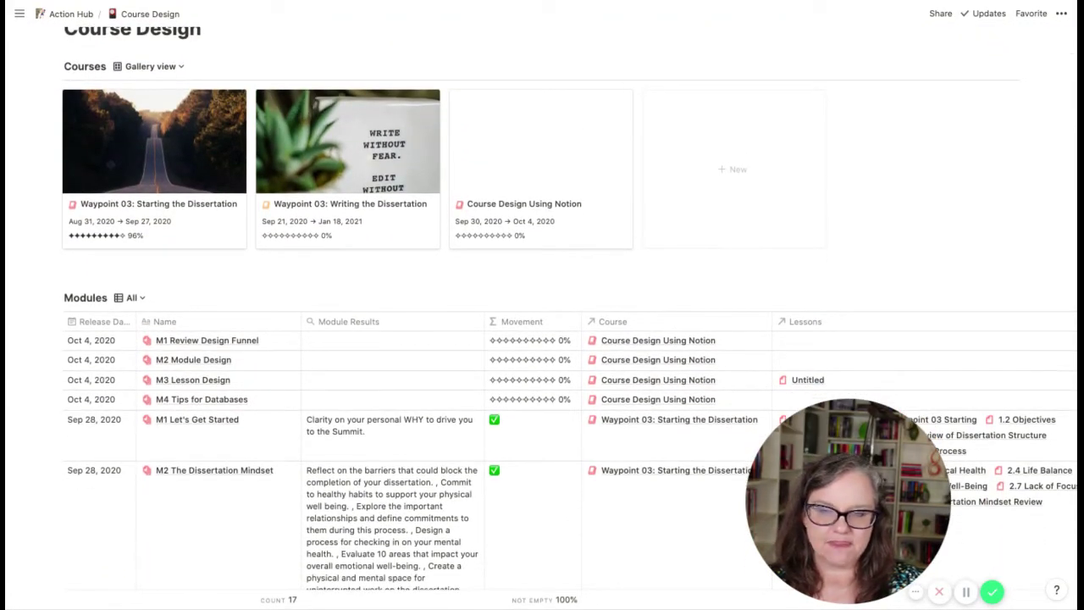
scroll(542, 339, down, 6)
scroll(542, 338, up, 8)
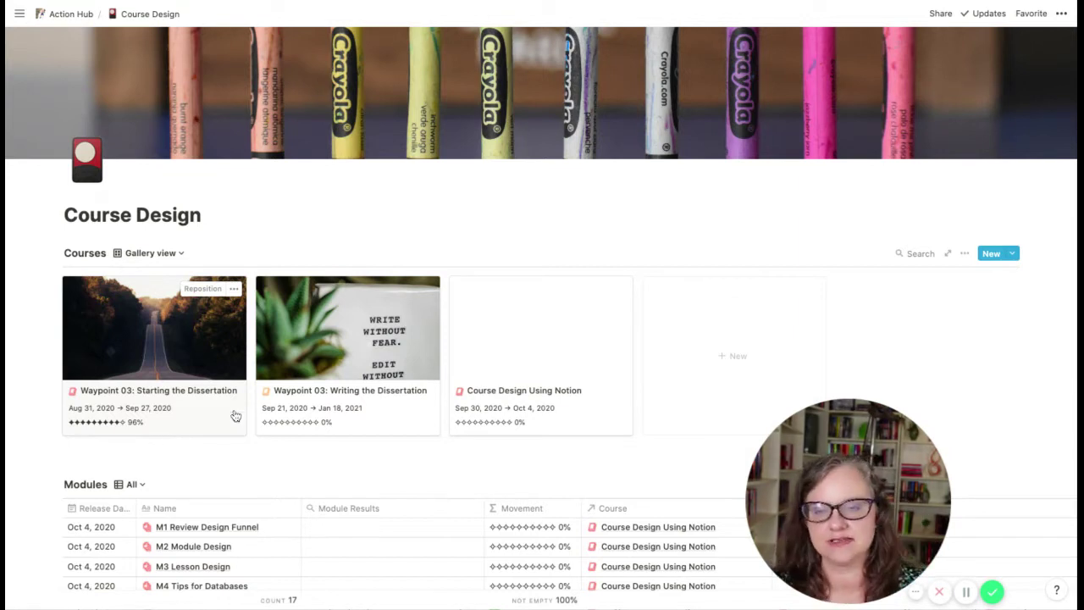
scroll(346, 443, down, 2)
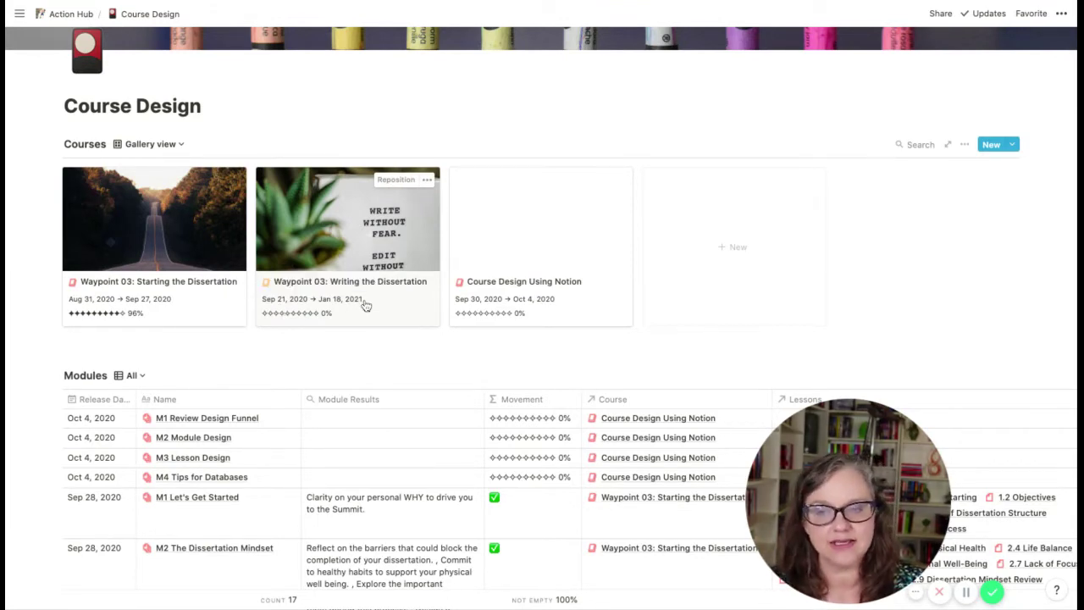
Step: Open the Waypoint 03: Starting the Dissertation course as a full page
click(177, 314)
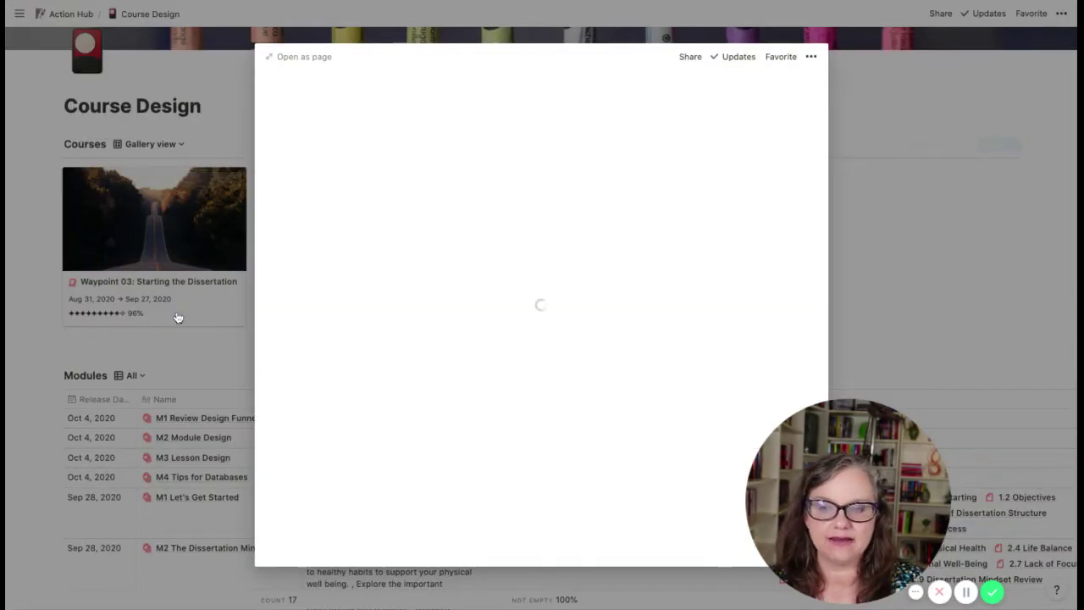
click(316, 61)
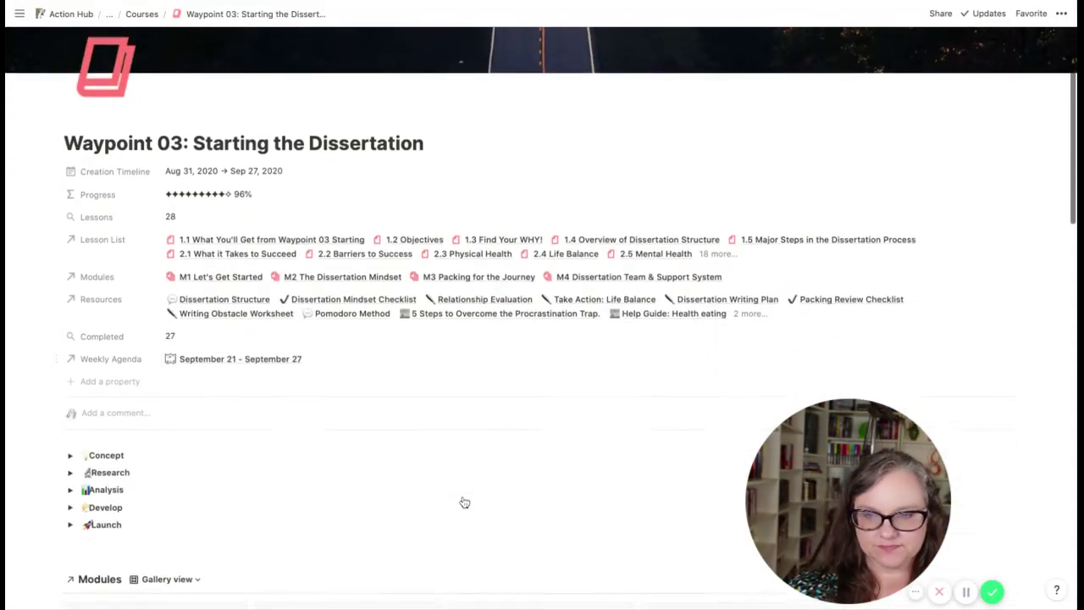
scroll(469, 442, down, 5)
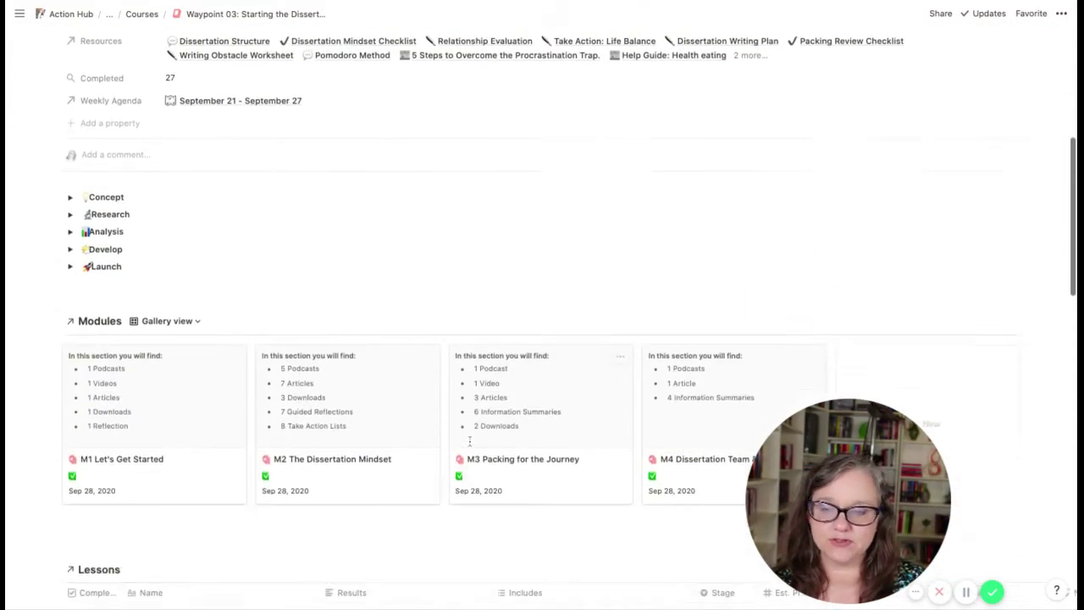
scroll(469, 442, down, 7)
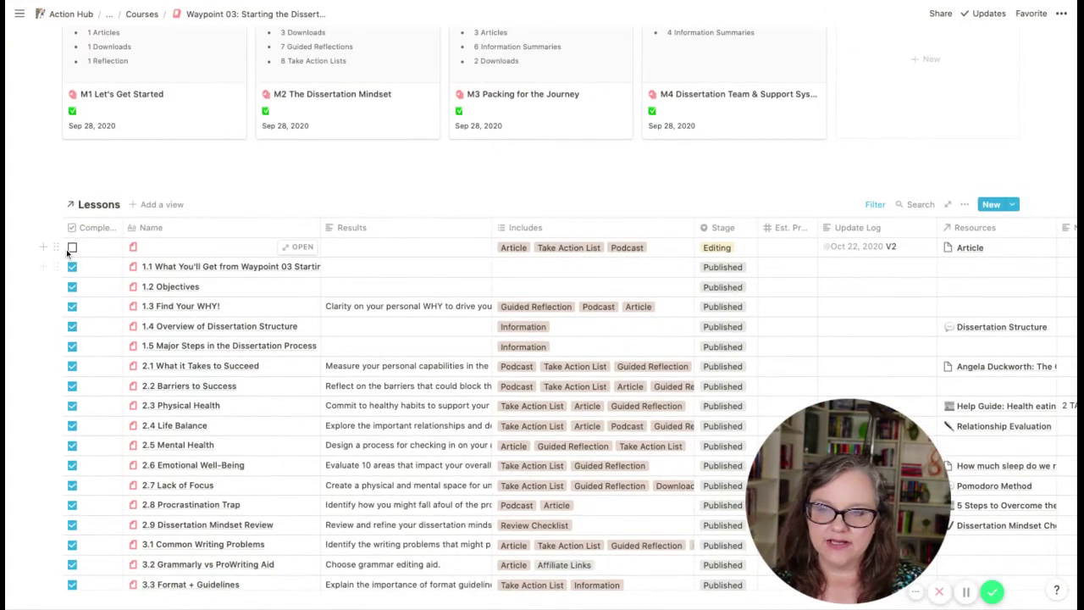
Step: Delete the blank untitled Editing lesson, leaving 27 lessons across M1–M4
click(57, 248)
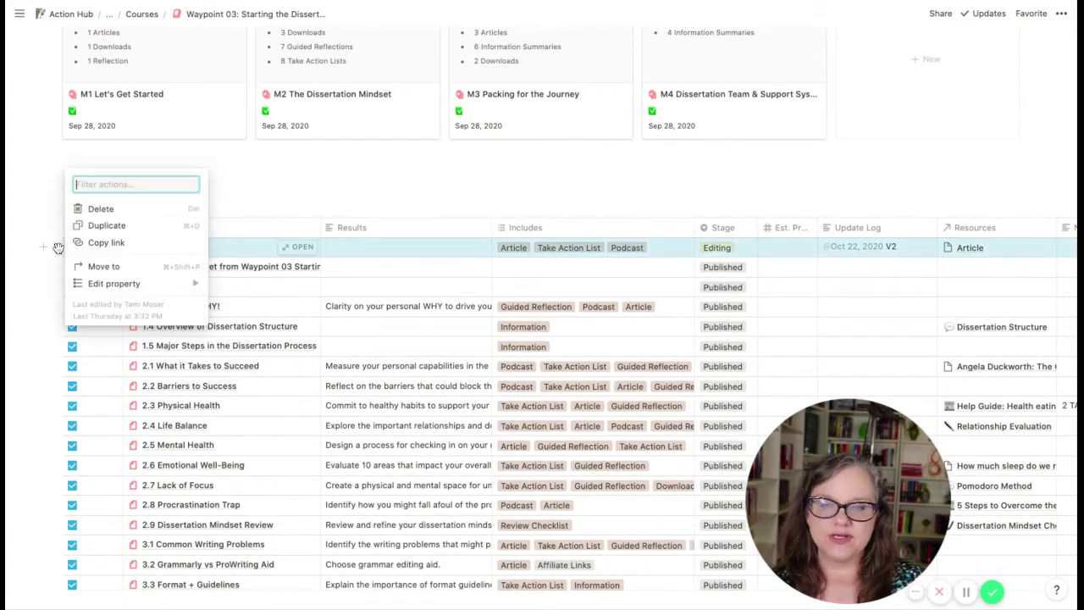
click(98, 209)
scroll(486, 314, up, 15)
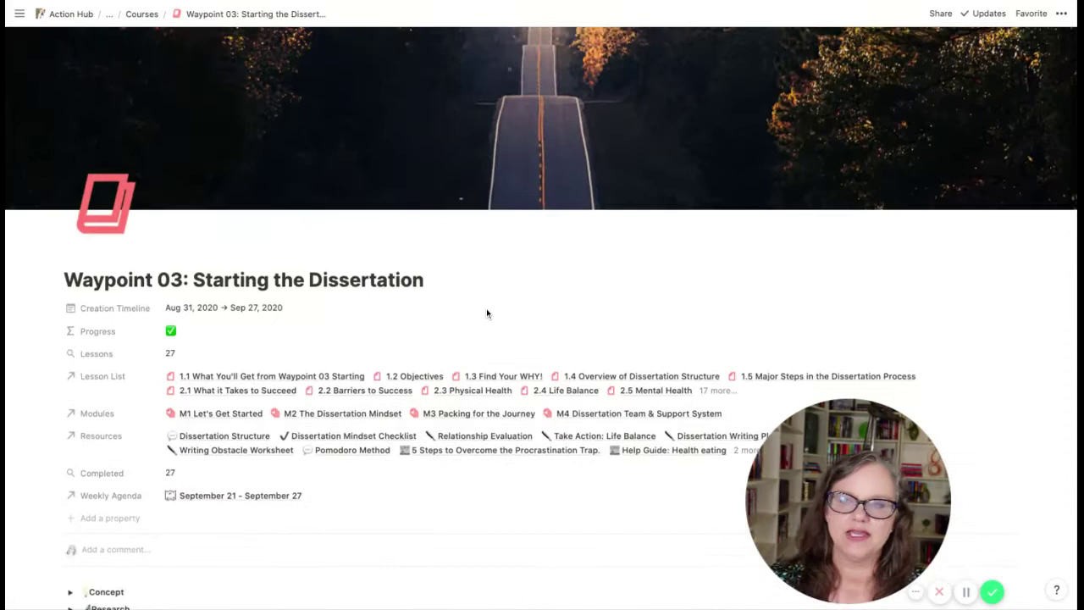
scroll(486, 313, down, 2)
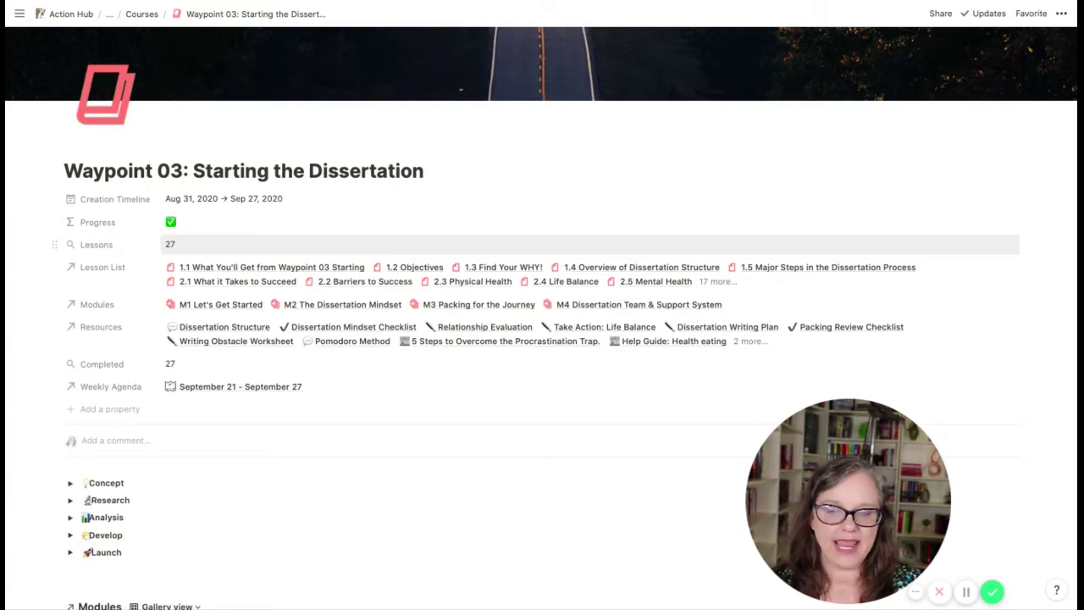
scroll(188, 445, down, 6)
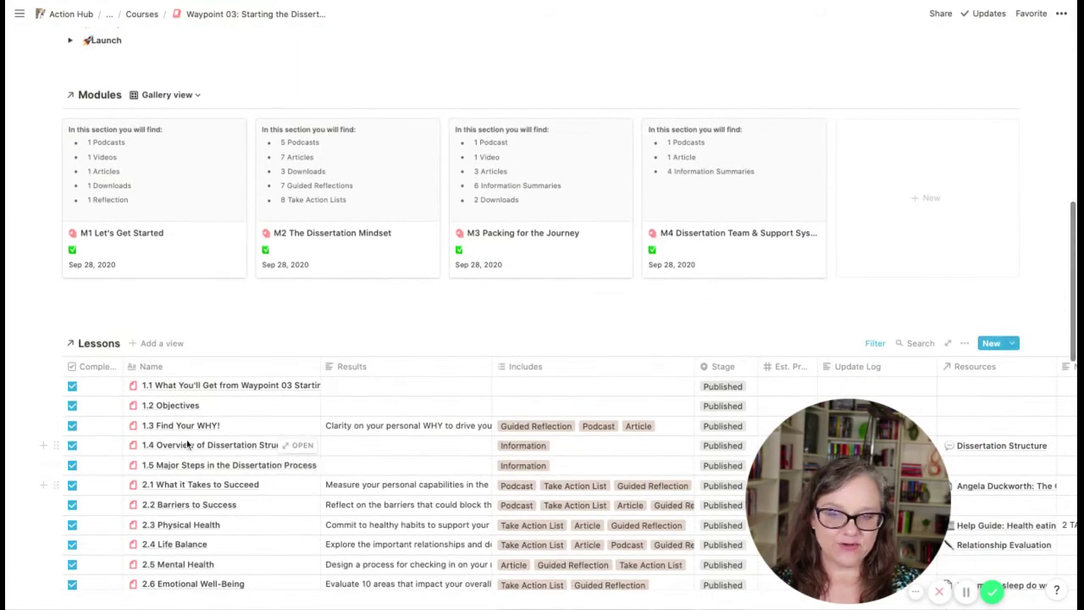
scroll(212, 271, up, 7)
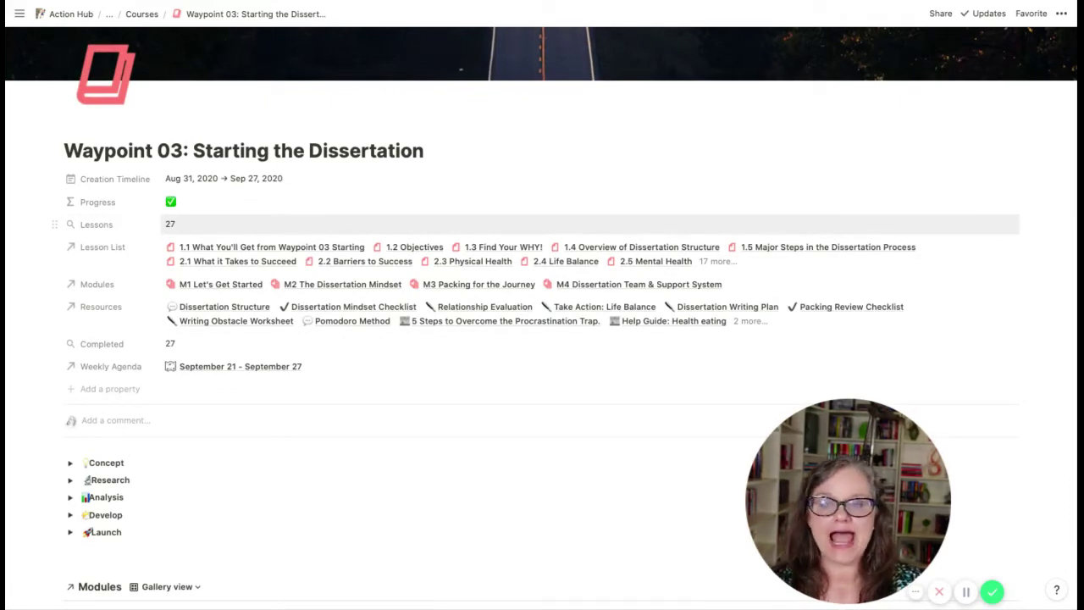
scroll(327, 499, down, 5)
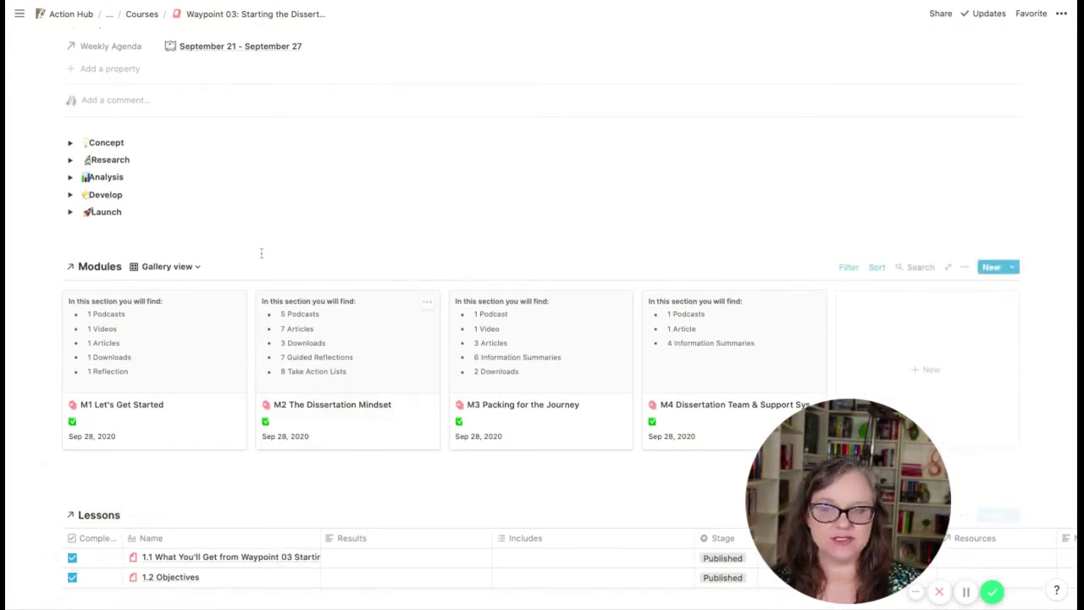
scroll(264, 245, up, 3)
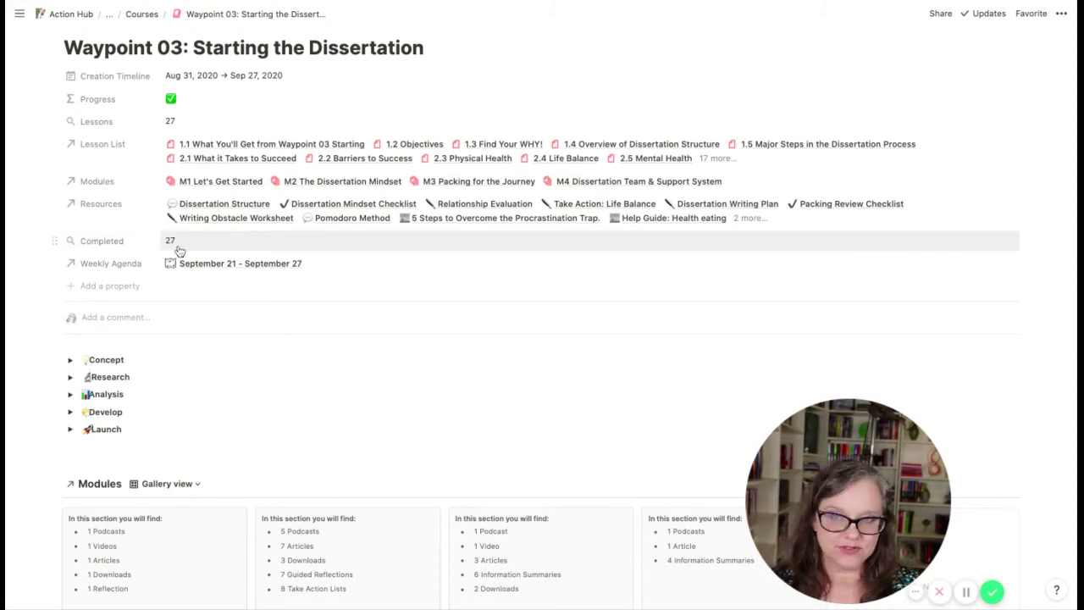
scroll(296, 360, down, 5)
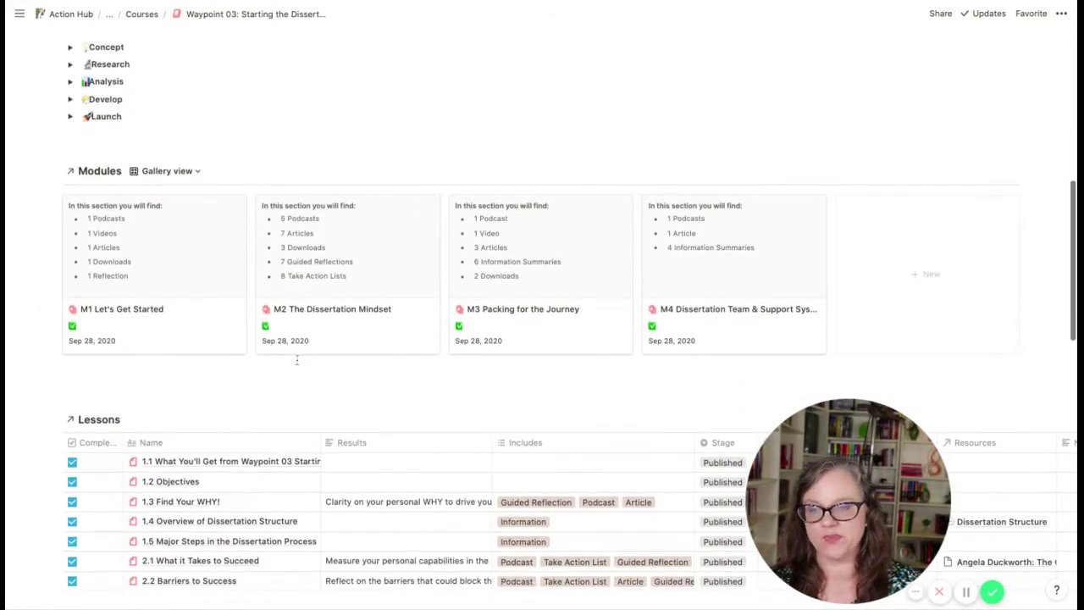
click(72, 461)
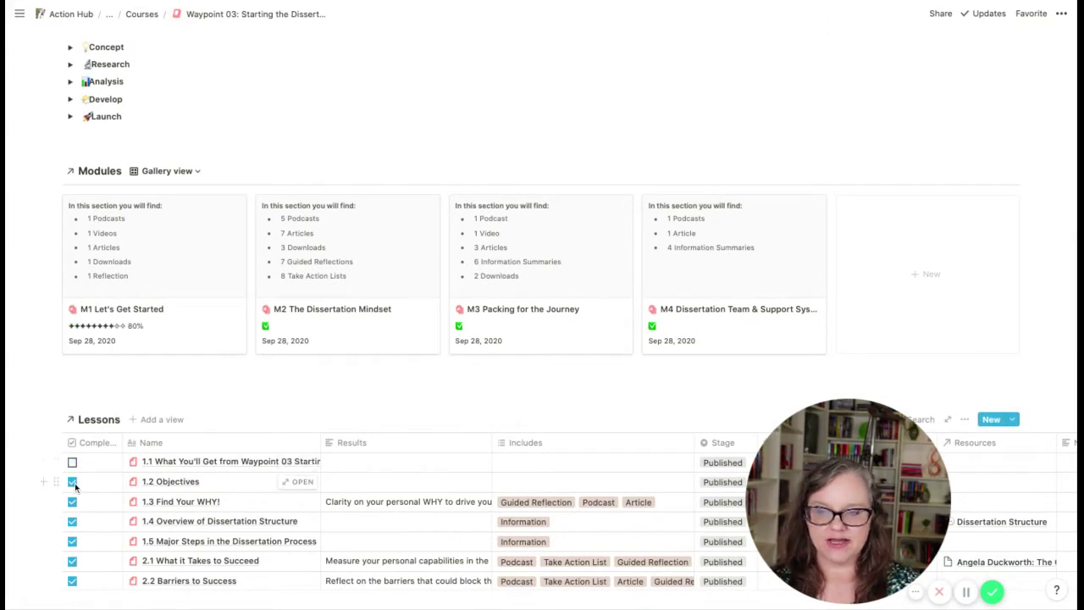
click(72, 482)
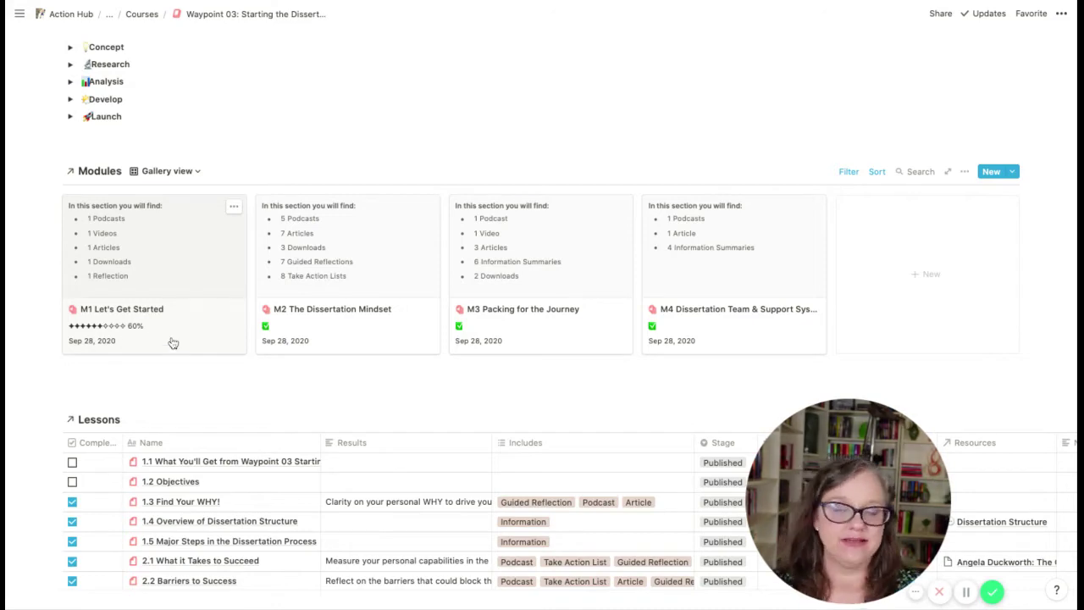
scroll(179, 341, up, 5)
scroll(178, 341, up, 2)
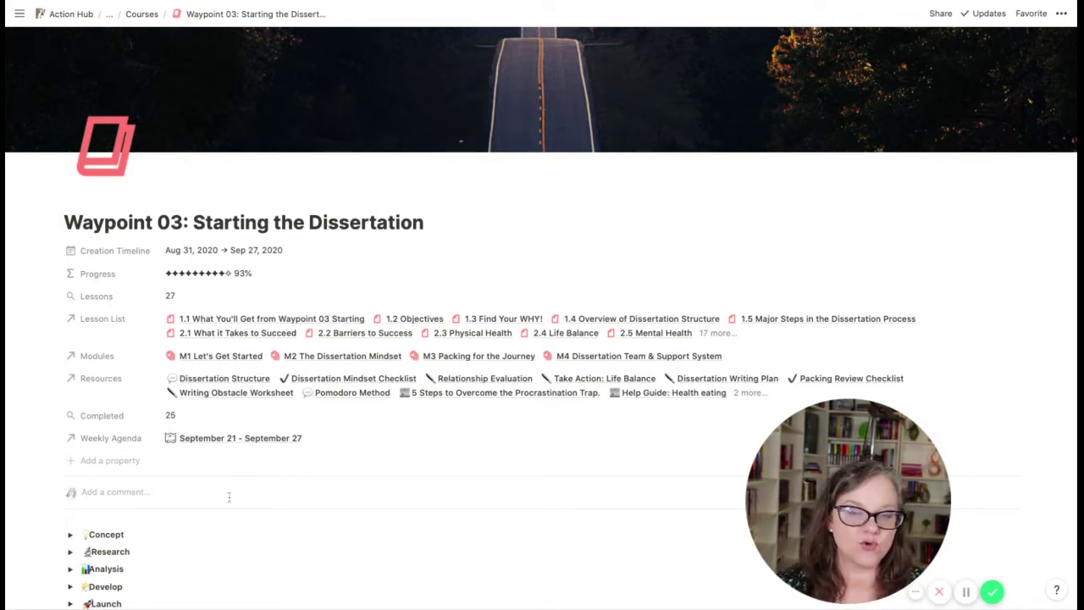
scroll(227, 547, down, 3)
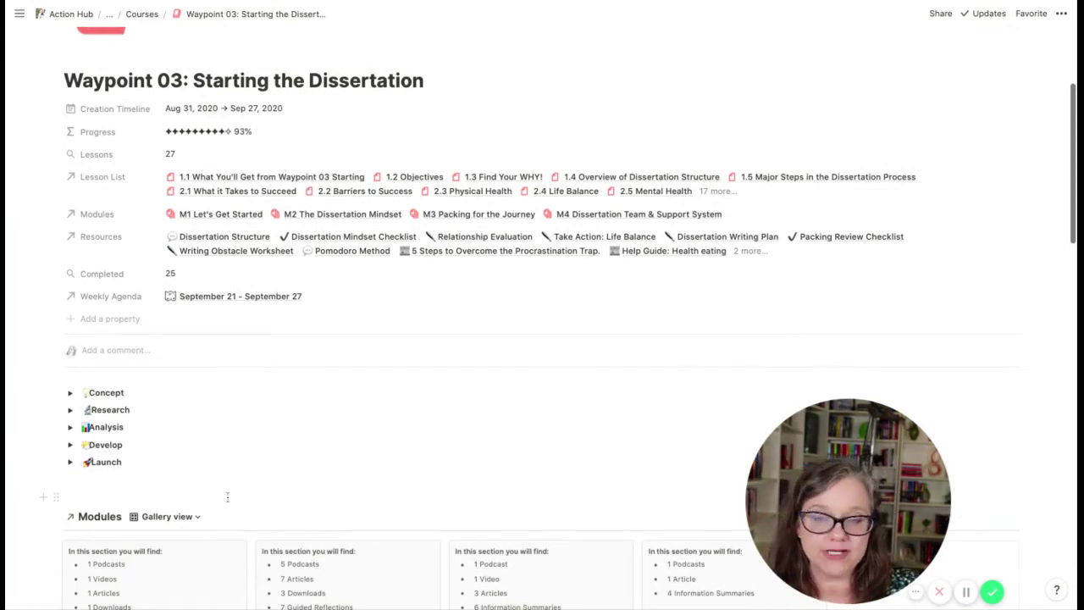
scroll(227, 497, down, 10)
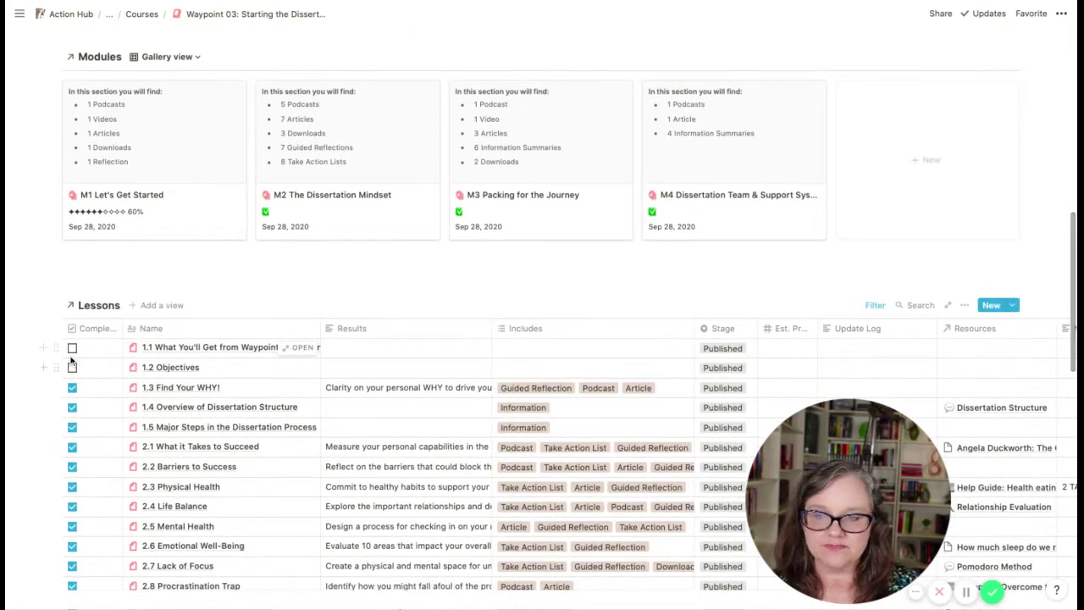
click(72, 348)
click(72, 366)
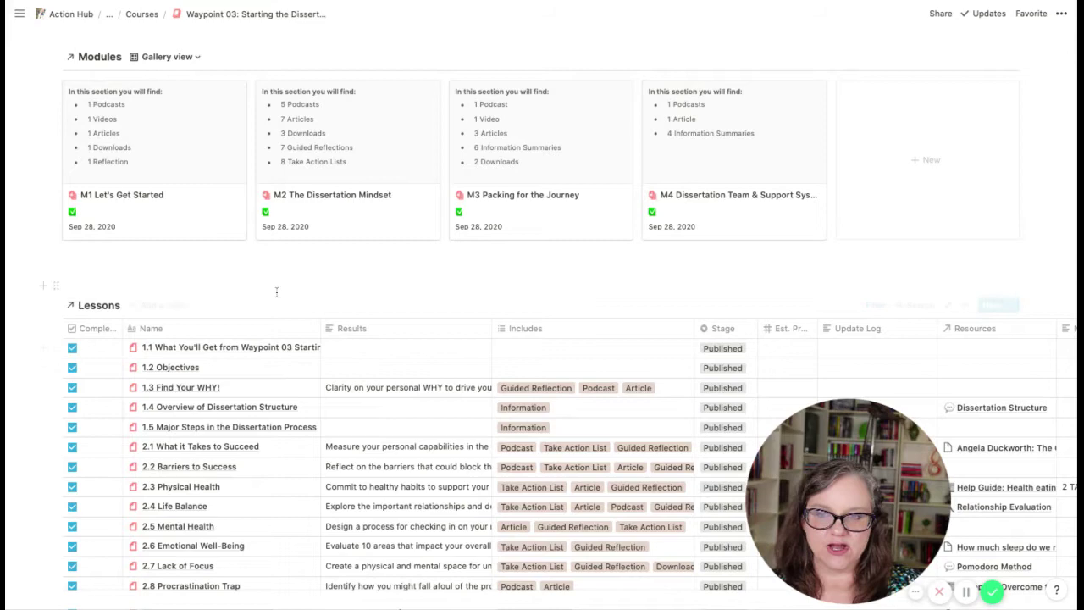
scroll(194, 227, up, 6)
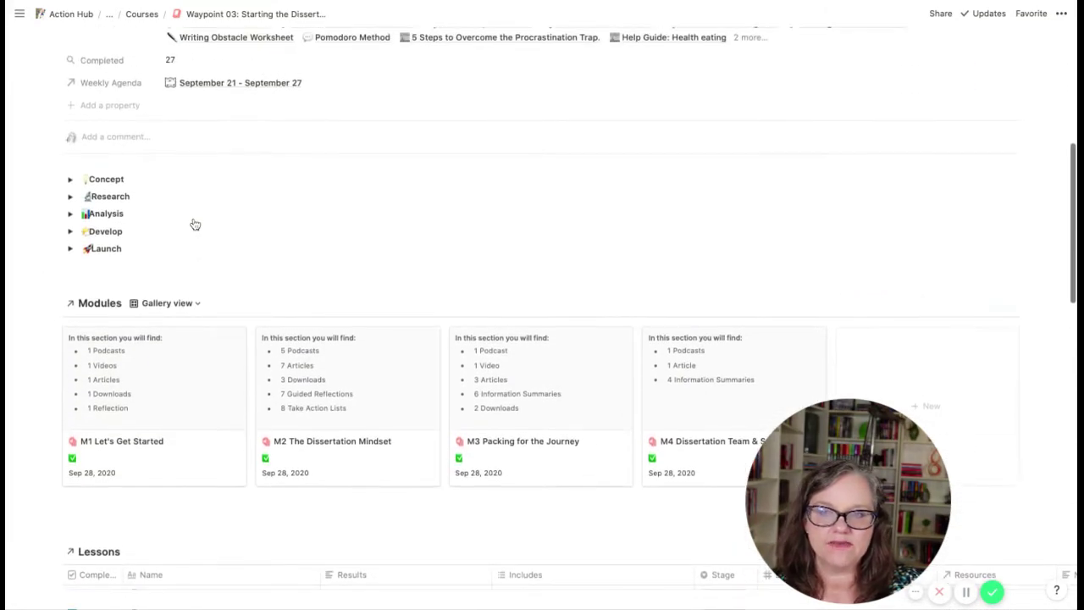
scroll(195, 224, up, 5)
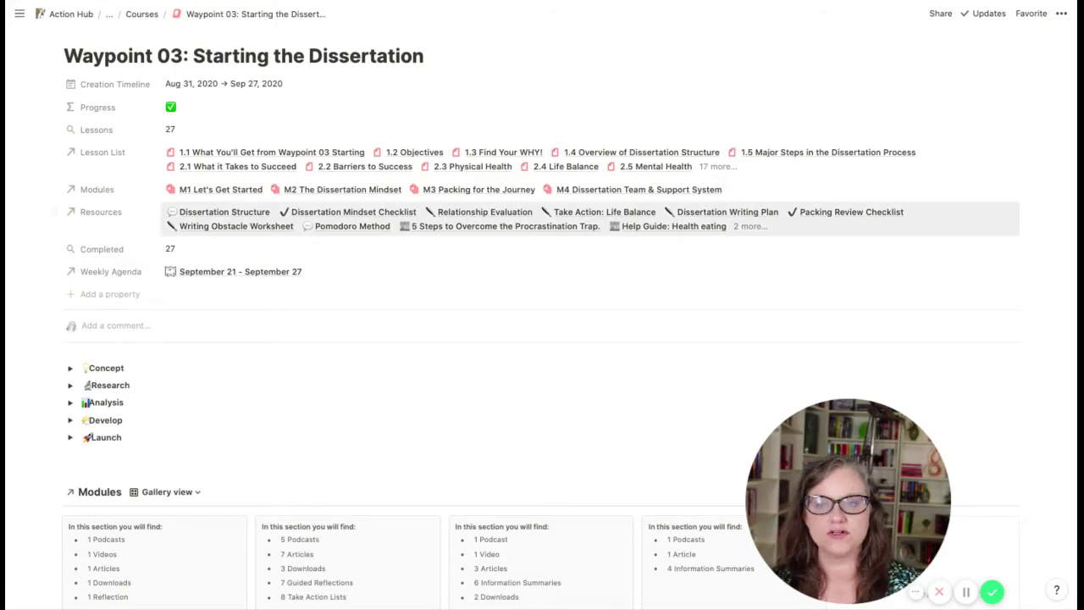
scroll(437, 459, down, 5)
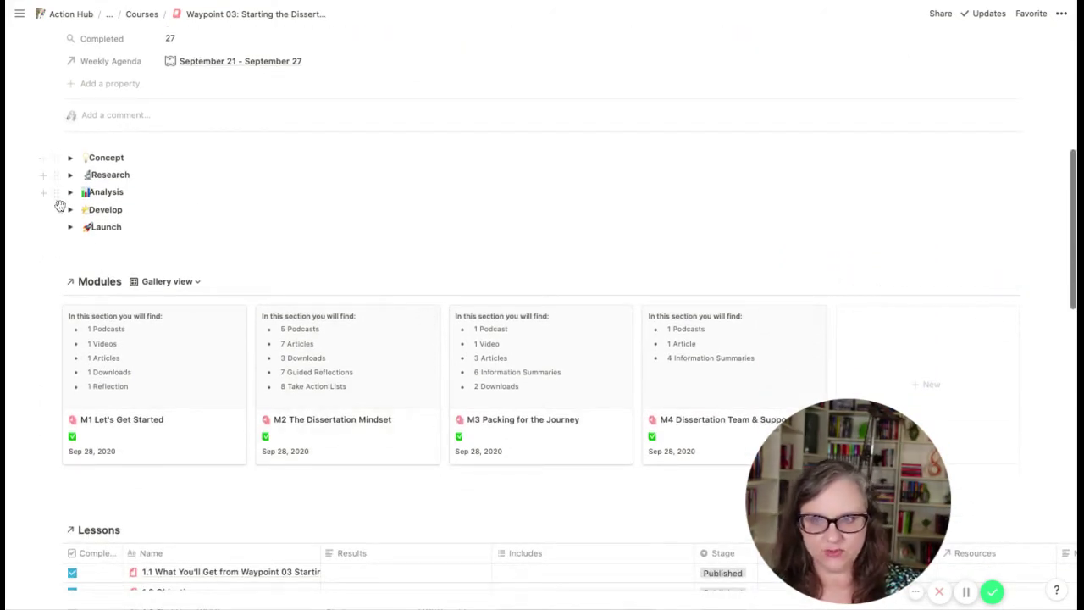
scroll(209, 247, down, 3)
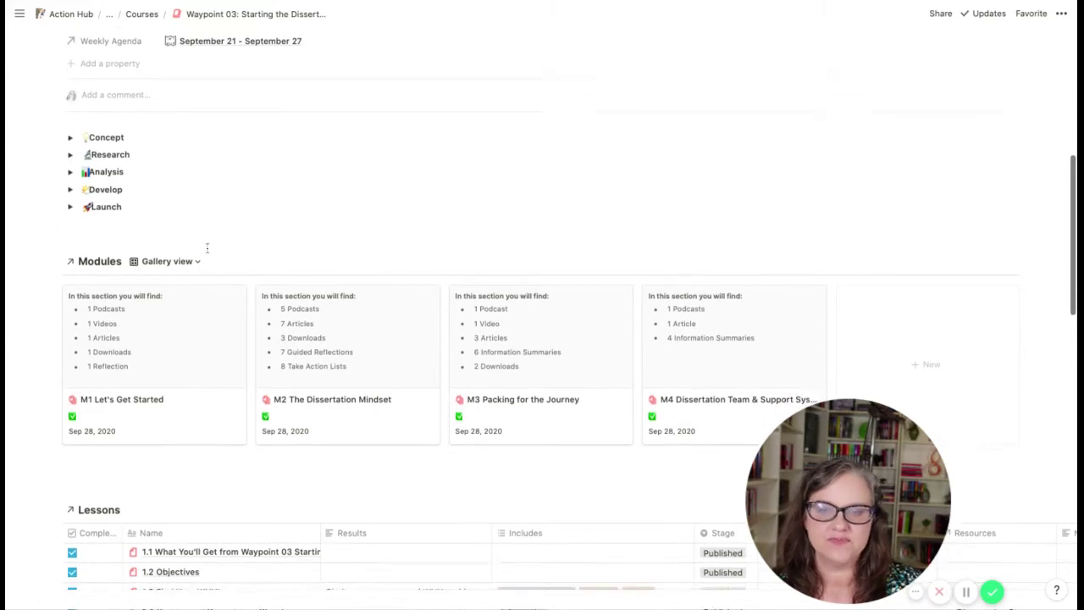
scroll(206, 248, down, 3)
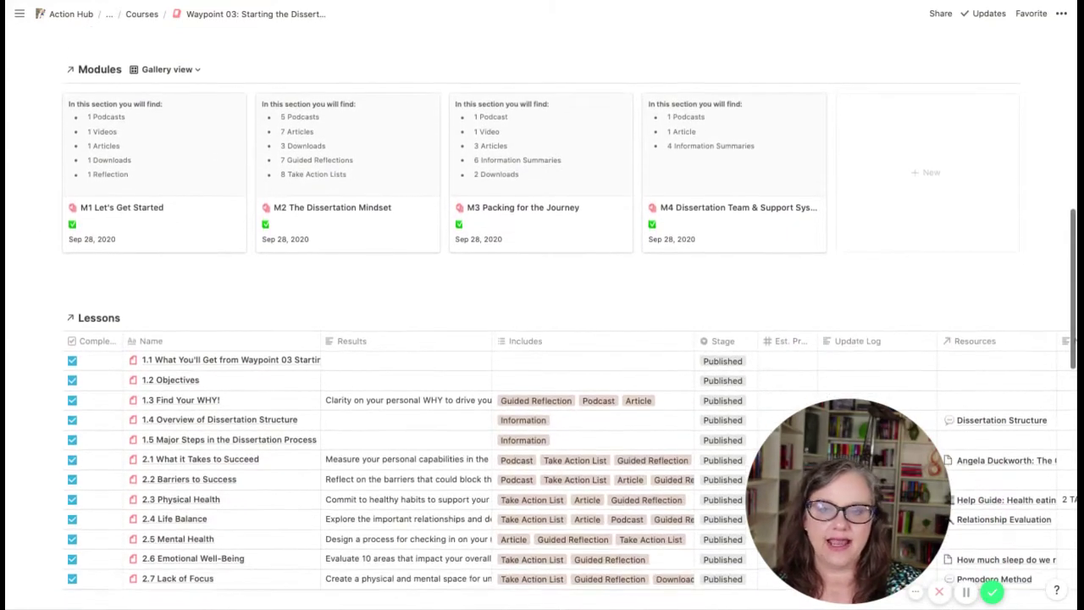
scroll(364, 341, down, 20)
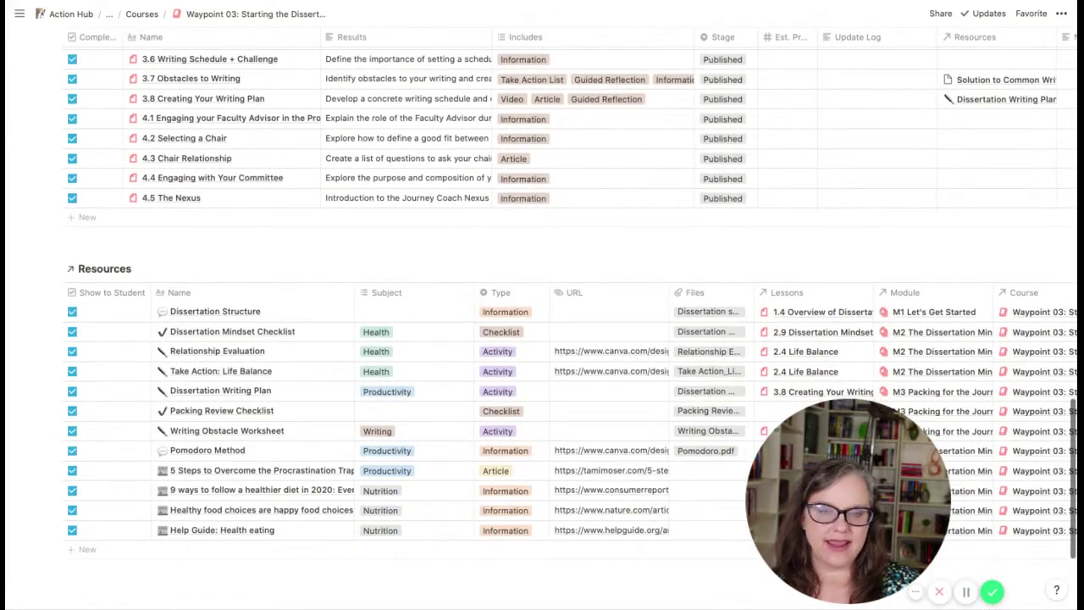
scroll(364, 341, up, 3)
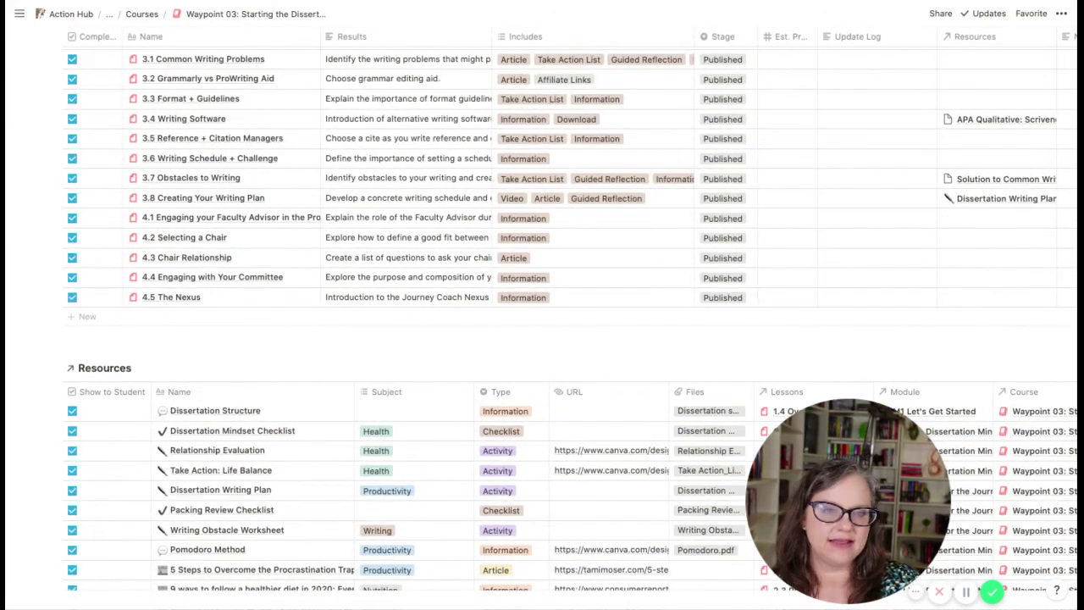
scroll(387, 244, up, 20)
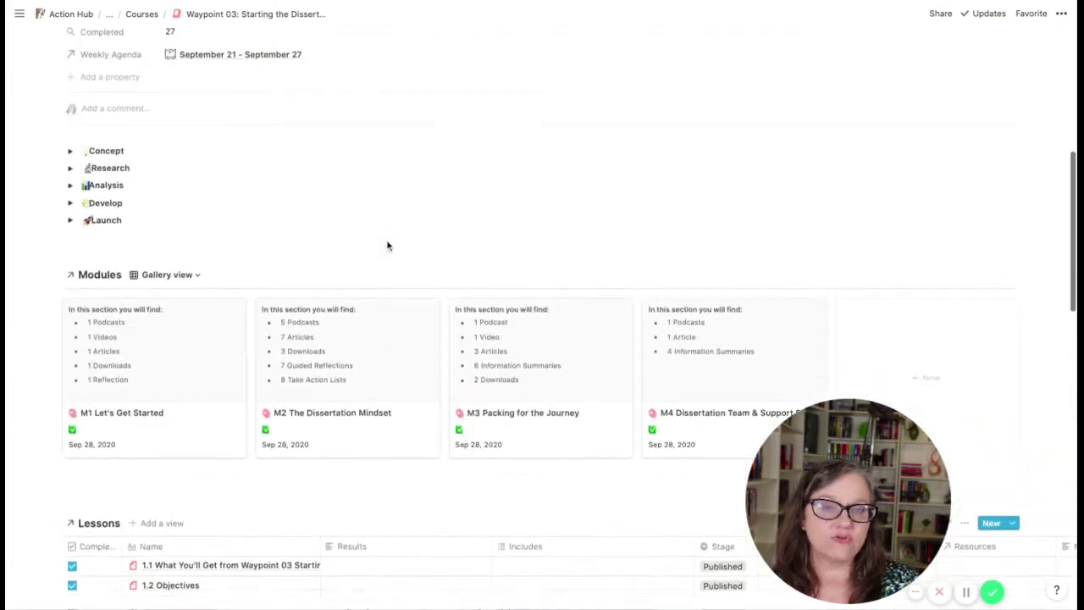
scroll(387, 246, up, 3)
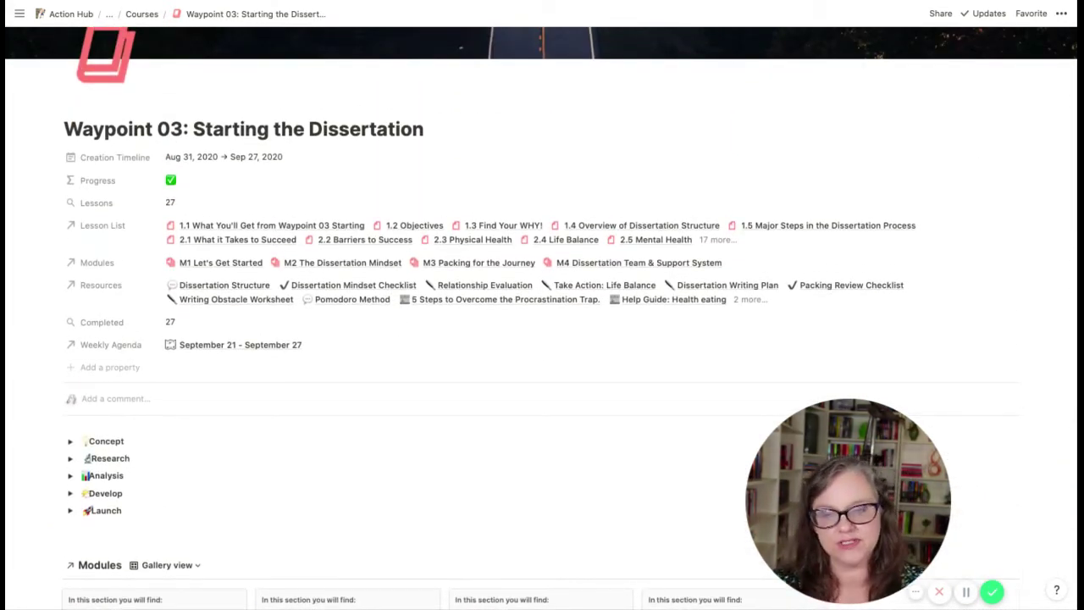
scroll(406, 330, down, 6)
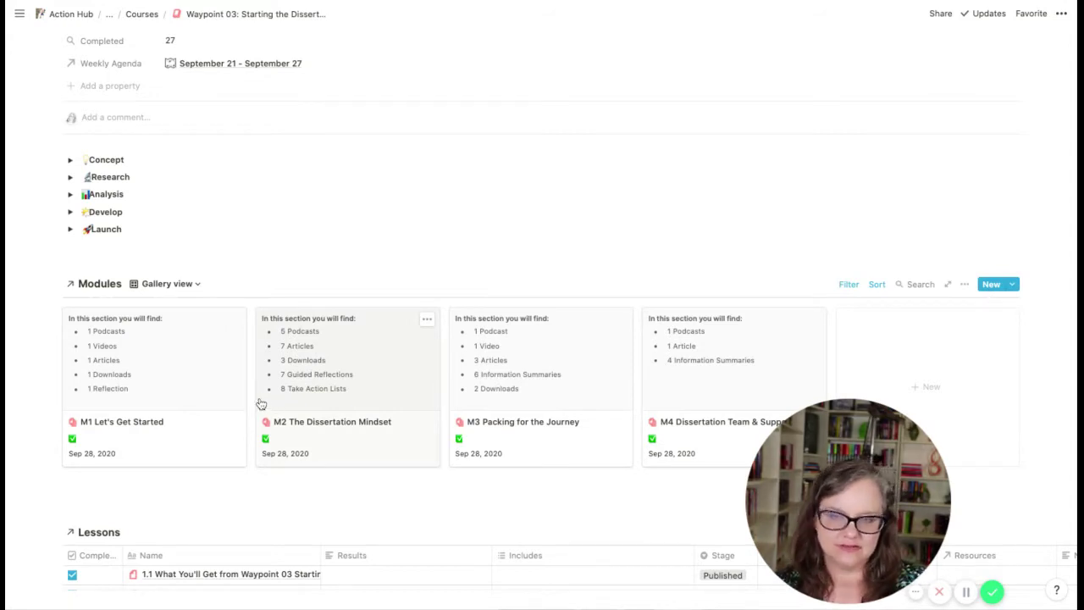
scroll(259, 396, up, 7)
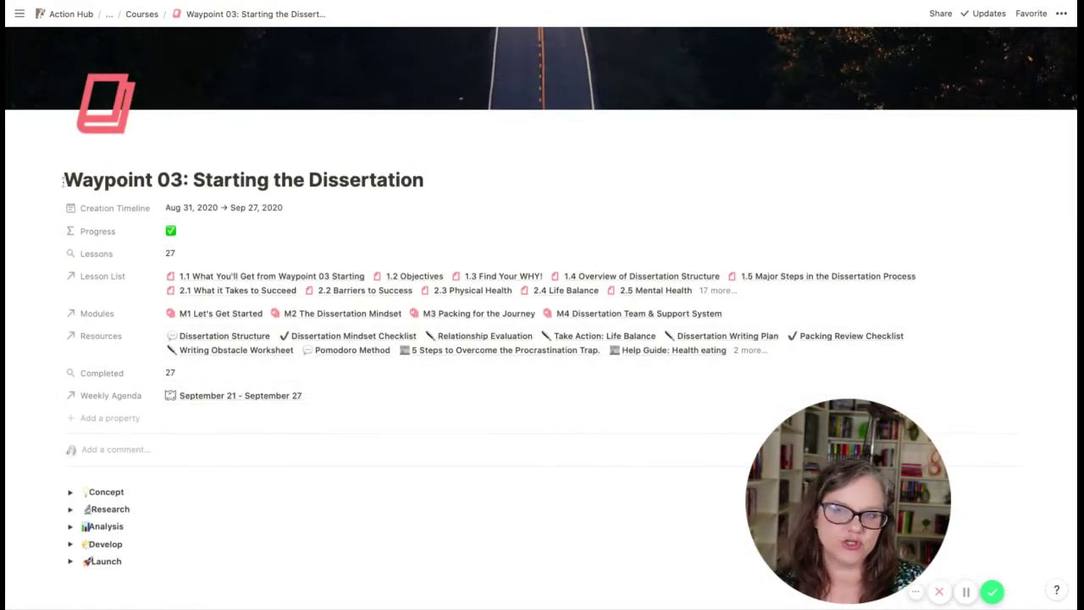
scroll(492, 495, down, 6)
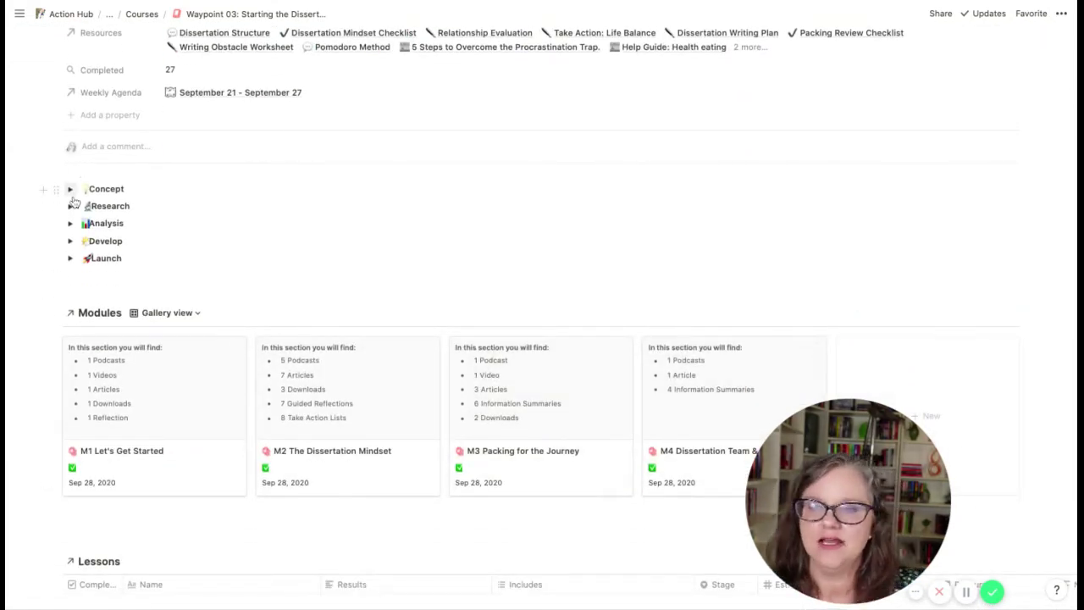
scroll(68, 192, up, 1)
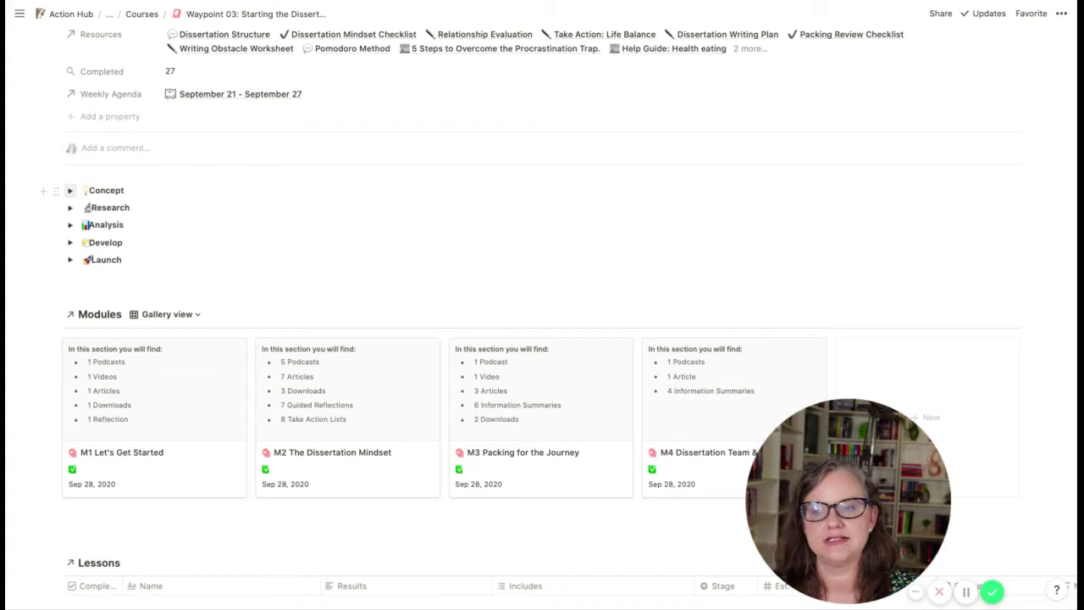
click(71, 192)
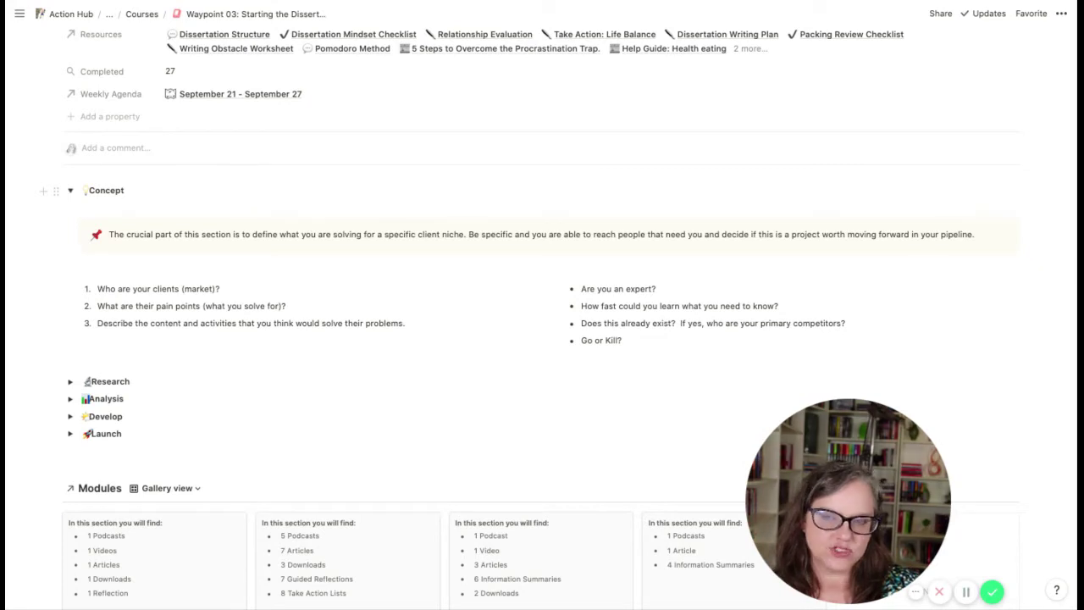
click(70, 190)
click(70, 207)
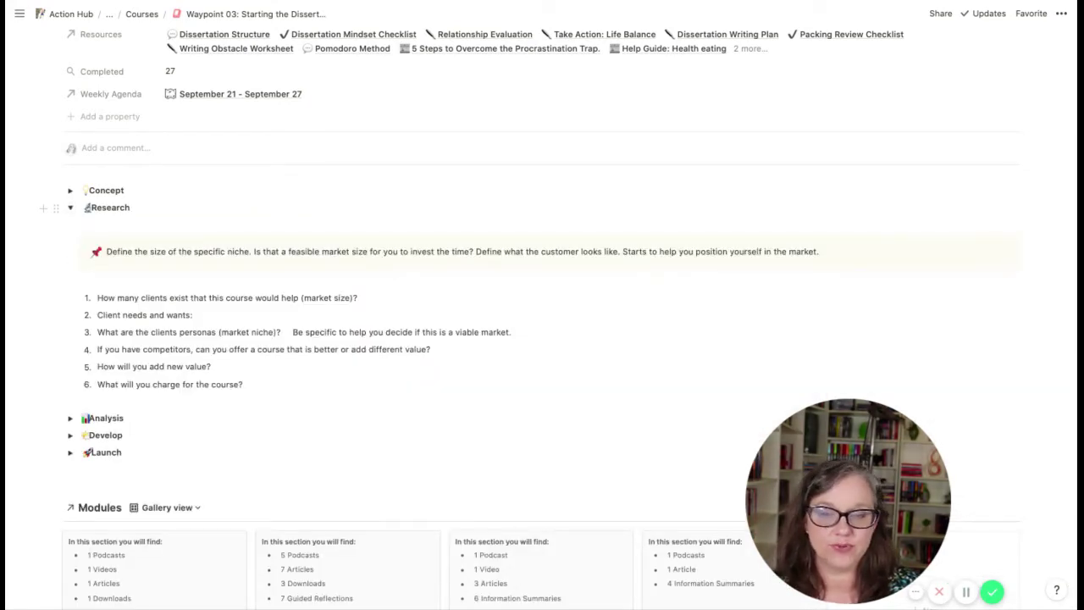
click(70, 208)
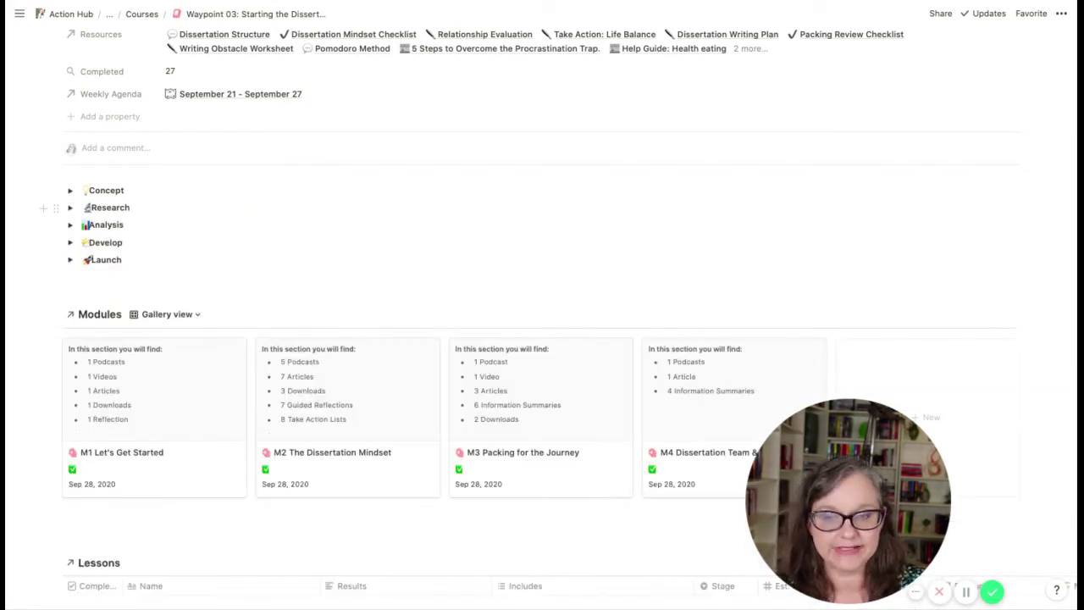
click(71, 226)
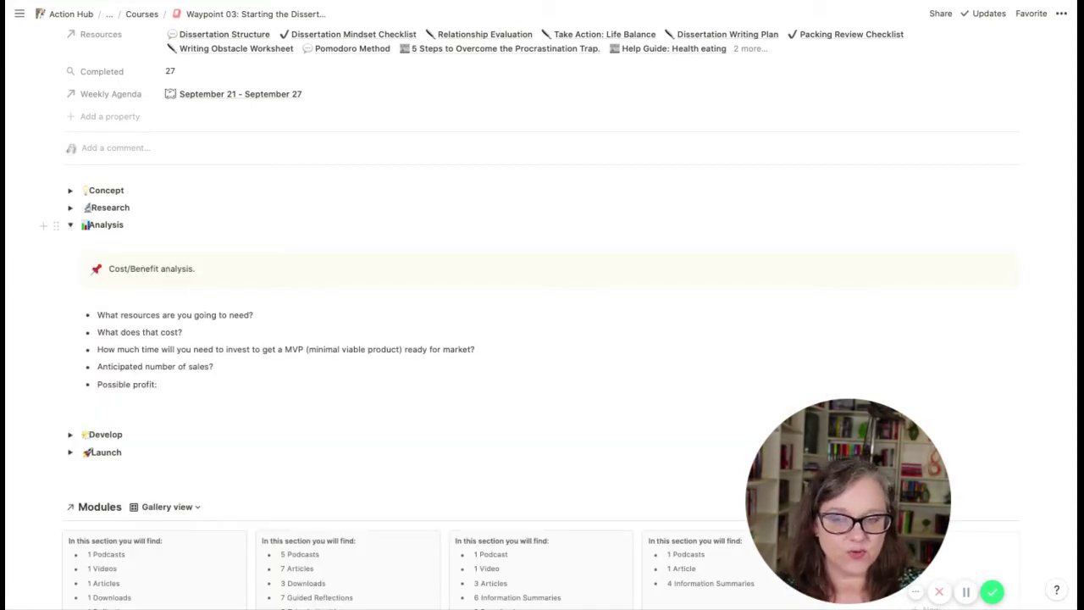
click(71, 225)
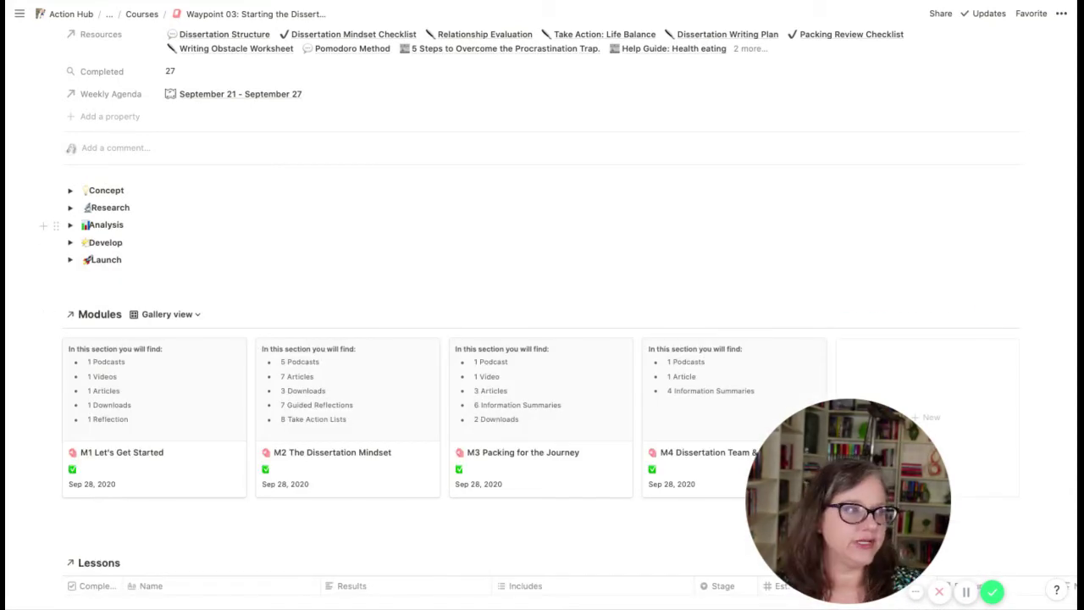
click(69, 242)
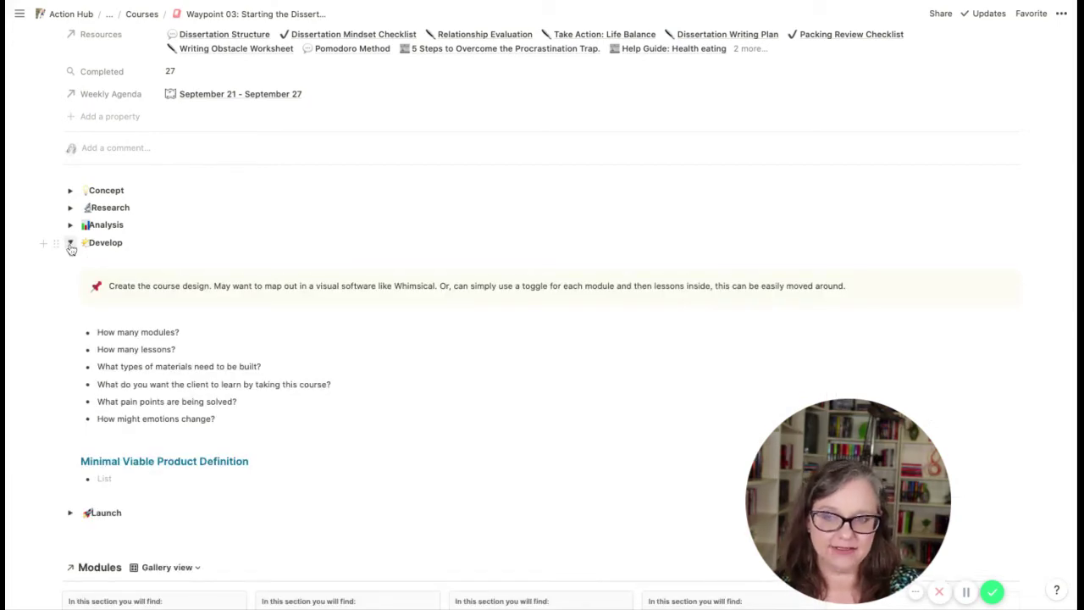
click(71, 244)
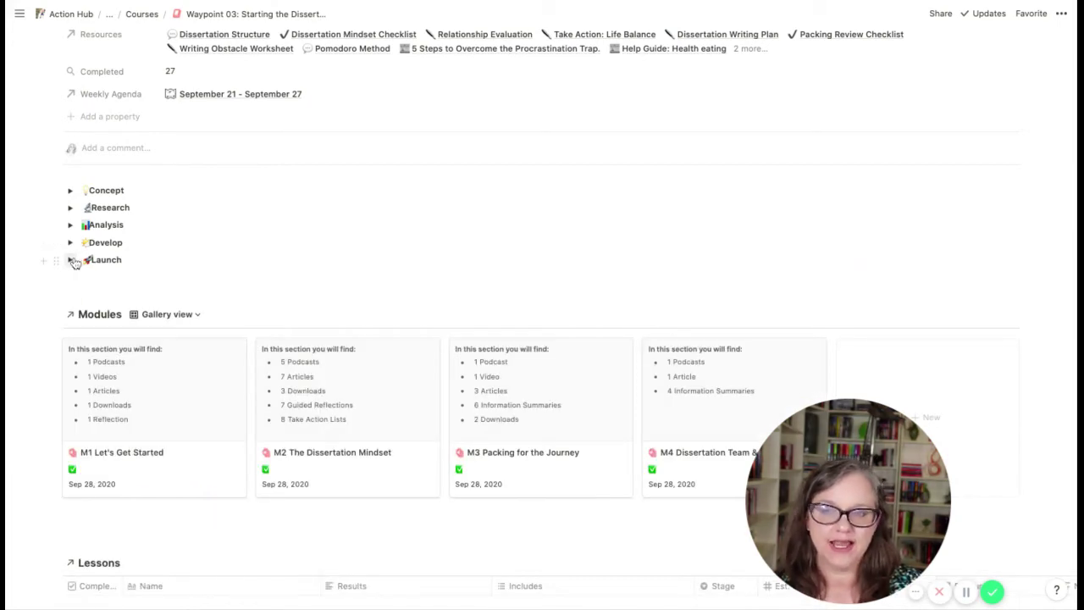
click(70, 260)
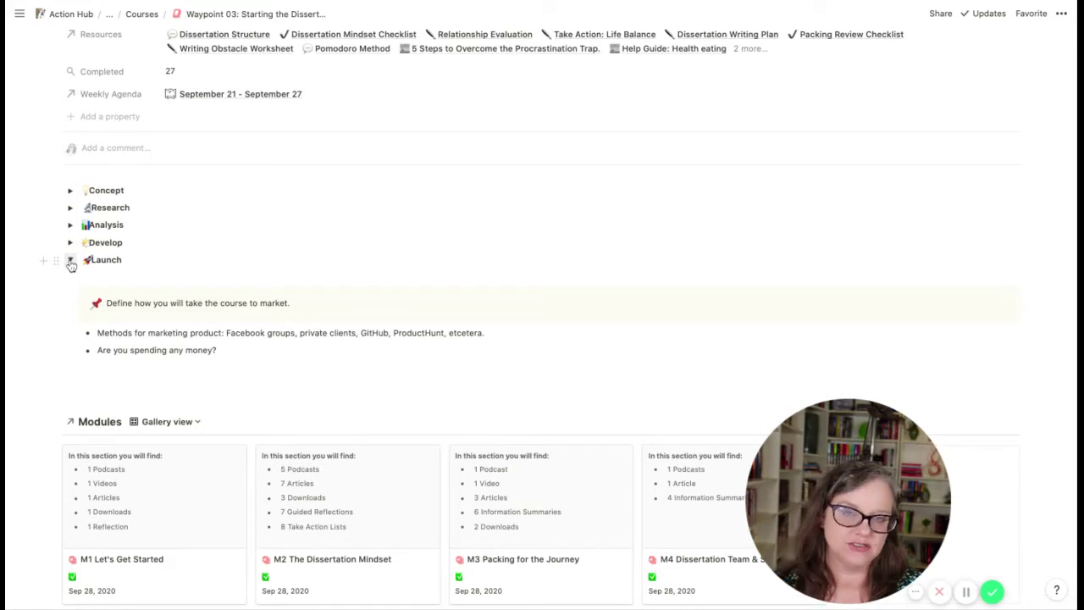
click(70, 261)
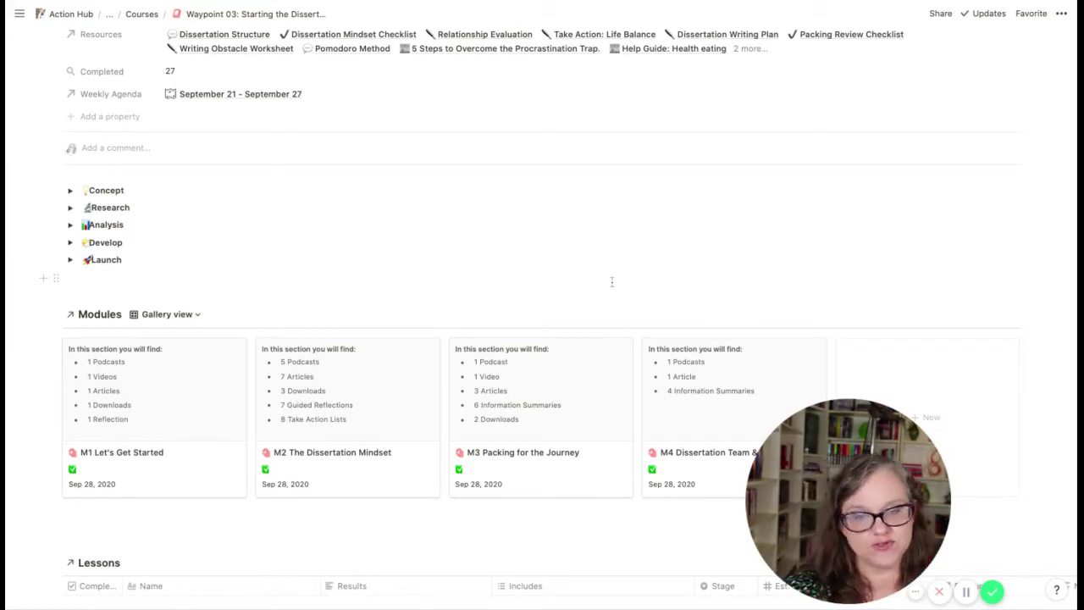
scroll(651, 277, down, 5)
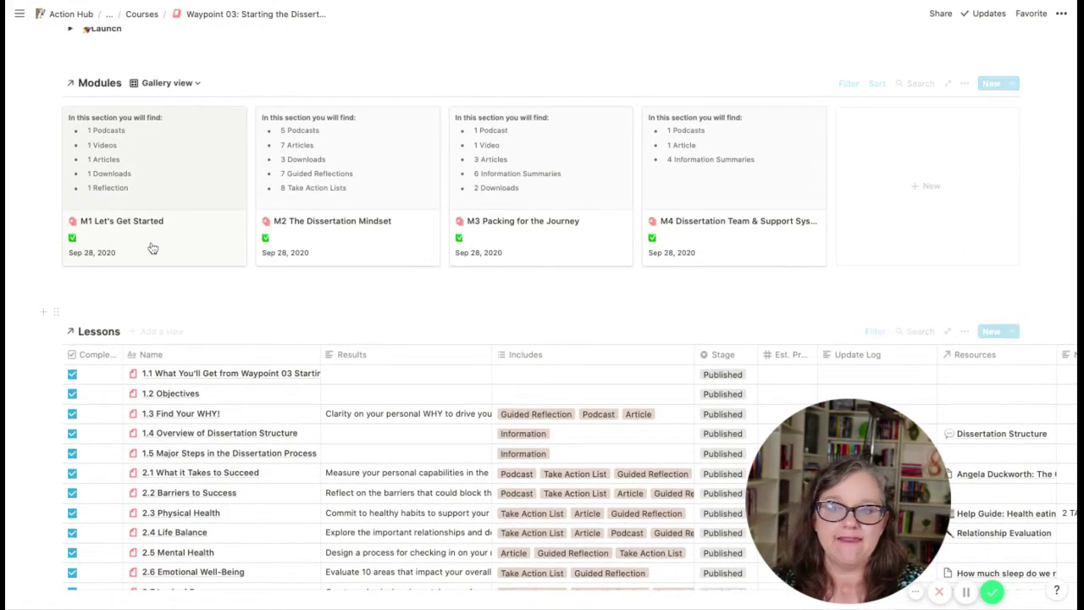
click(1014, 83)
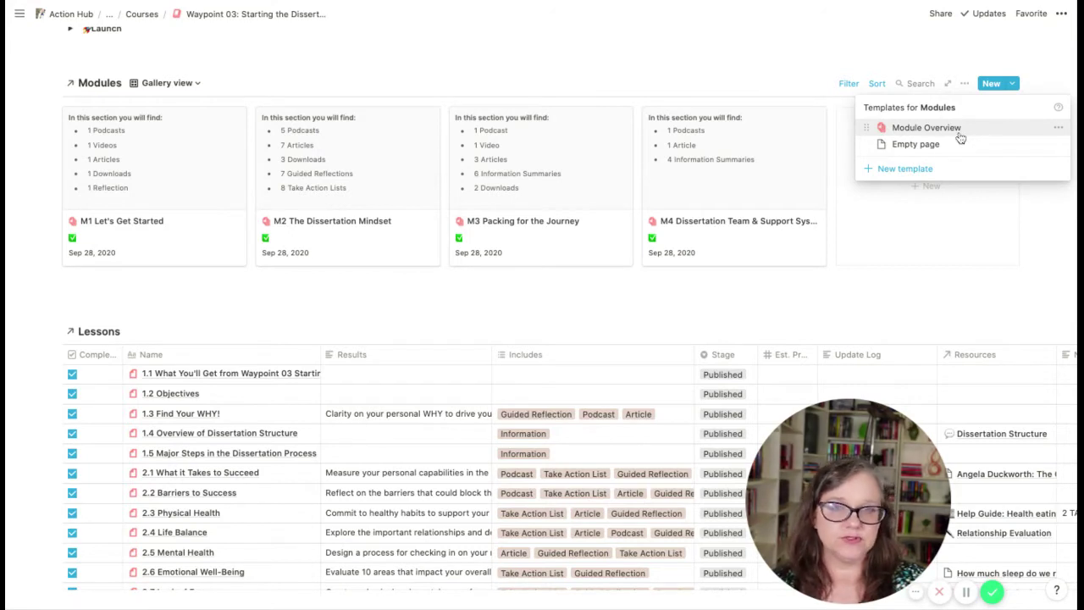
click(508, 308)
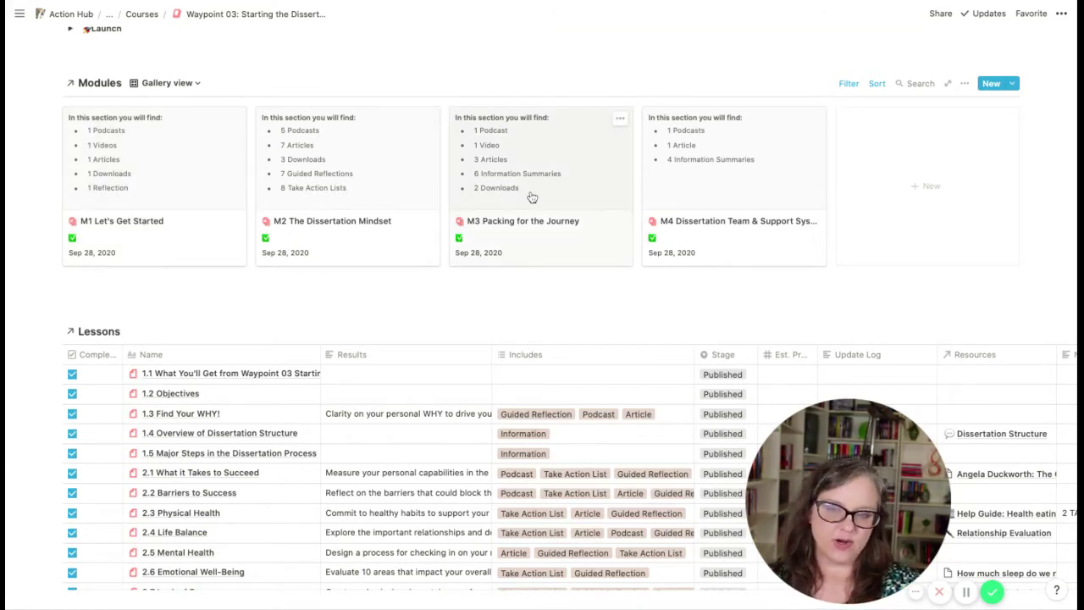
scroll(520, 220, down, 3)
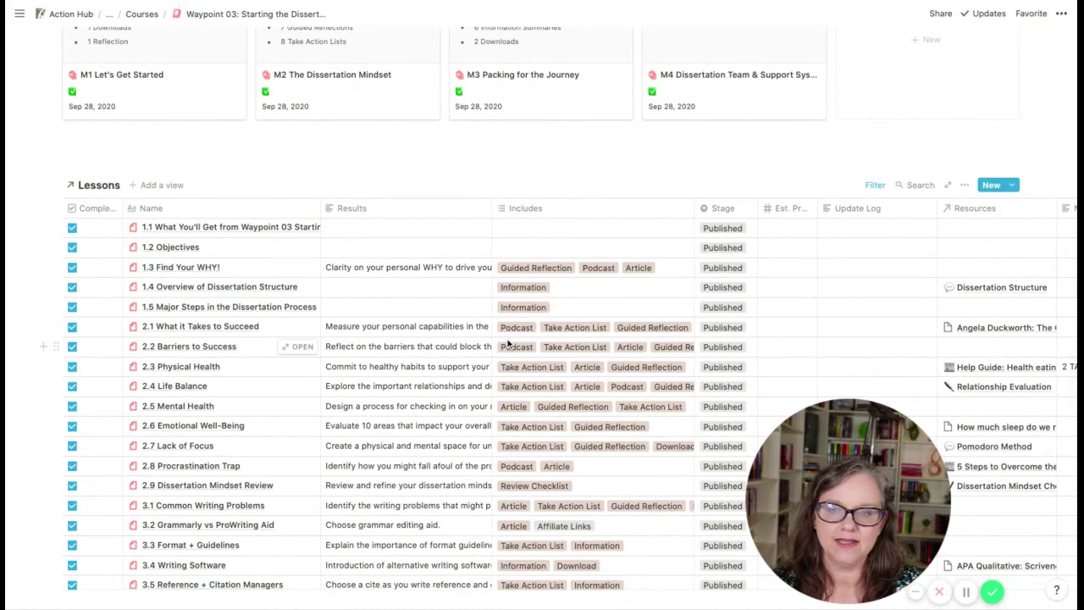
scroll(508, 342, down, 2)
click(1013, 108)
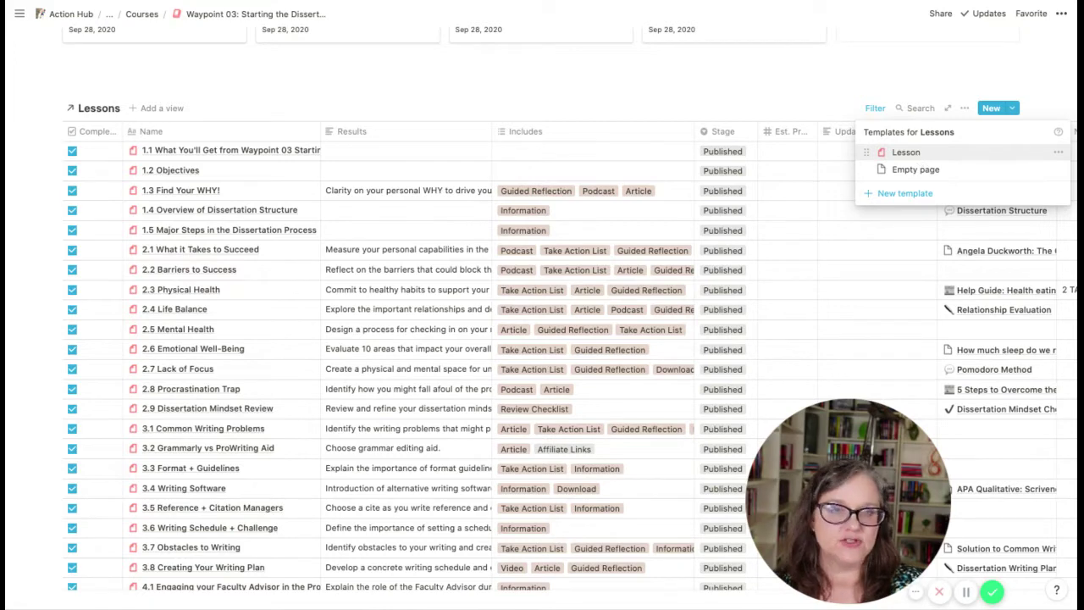
click(906, 151)
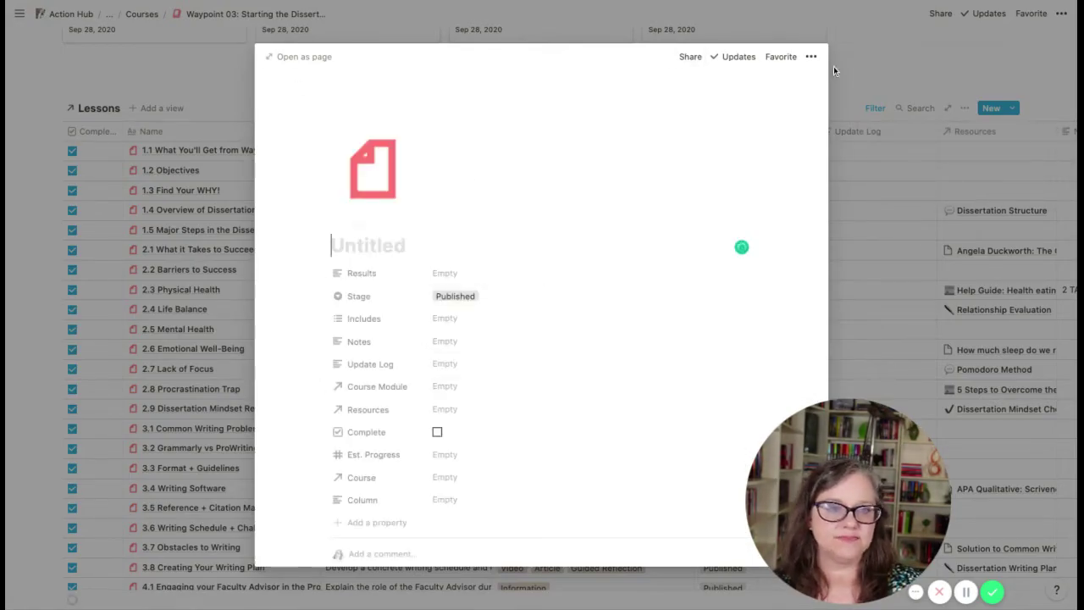
click(811, 57)
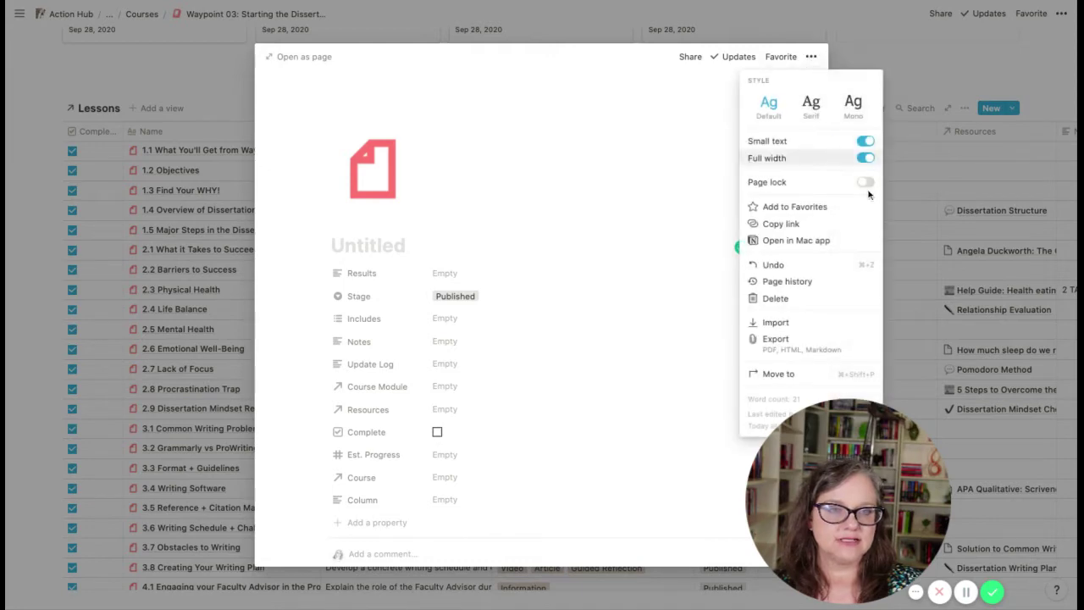
click(799, 299)
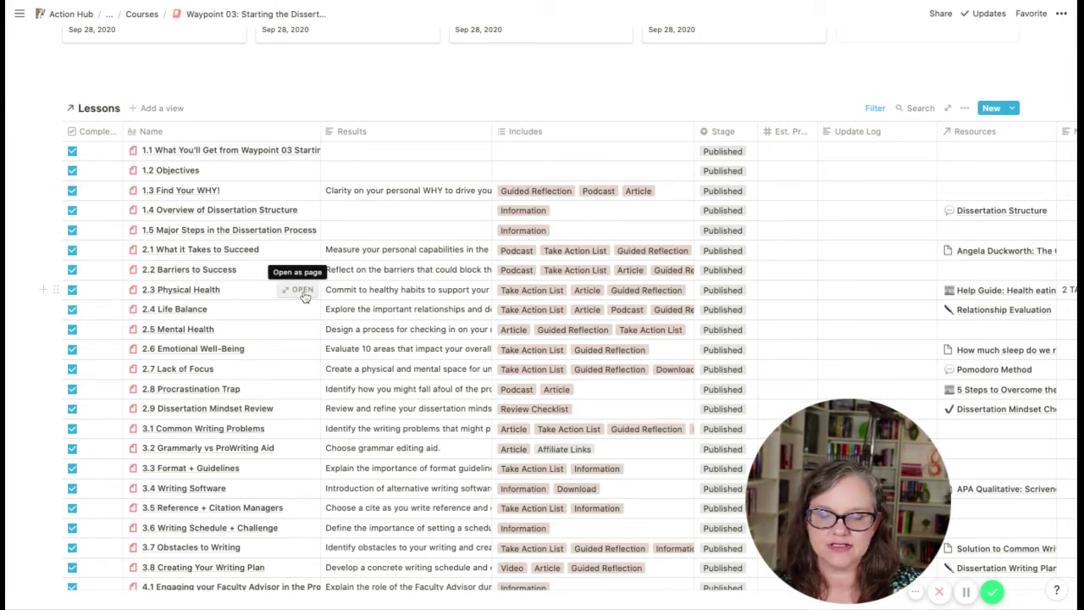
Step: Open lesson 2.3 Physical Health as a full page and check its Stage, kept as Published
click(303, 290)
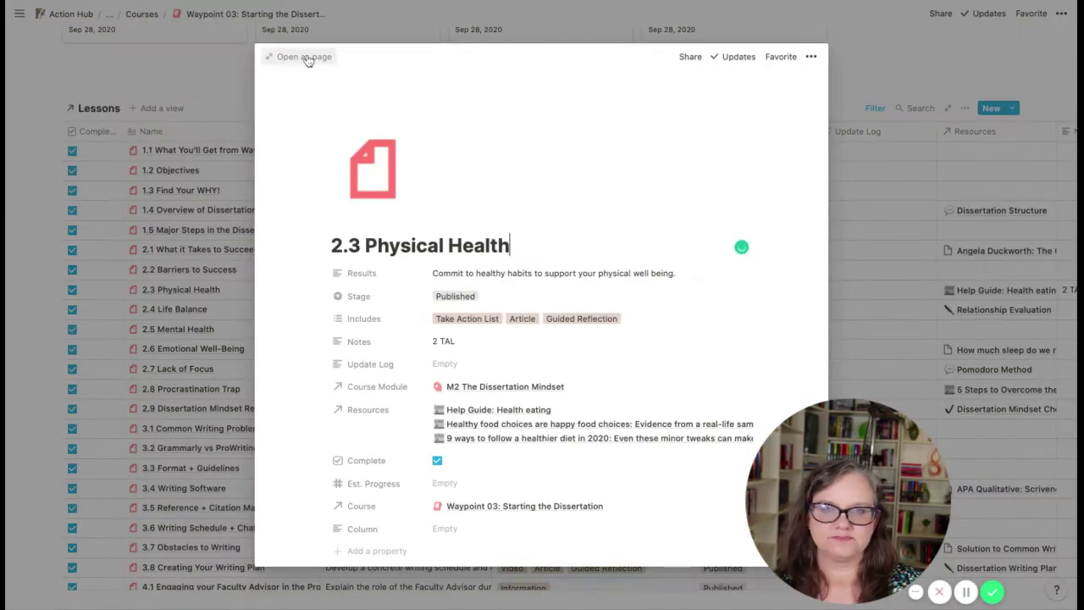
click(304, 57)
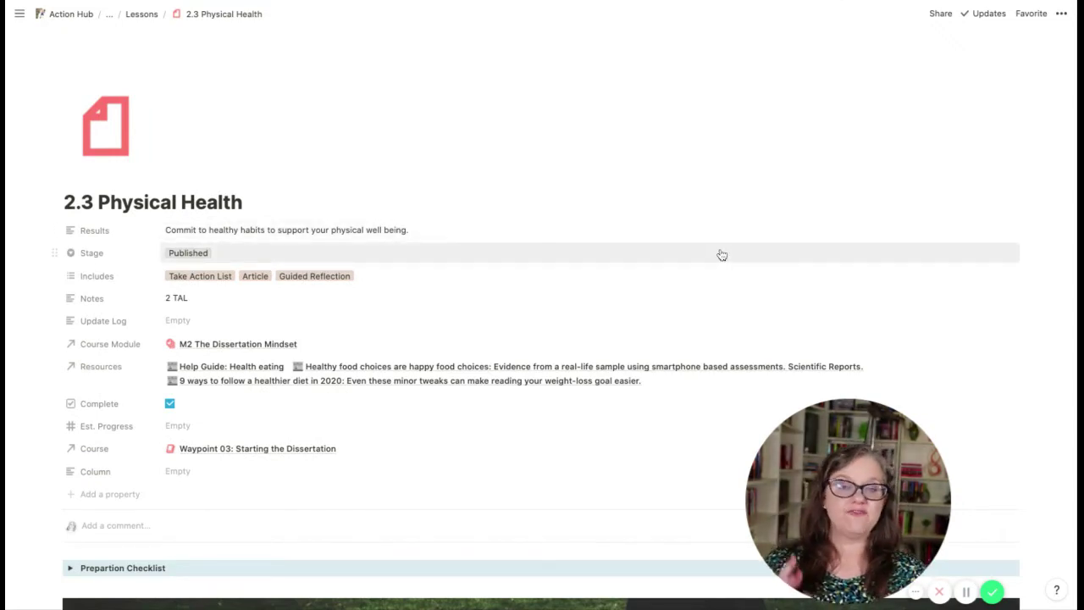
click(423, 259)
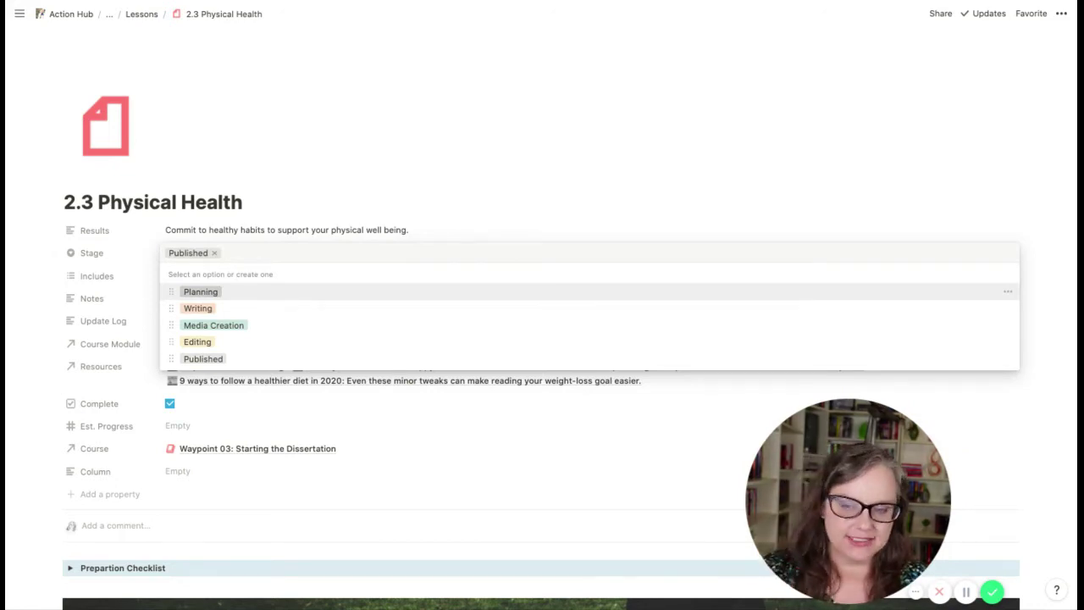
click(227, 360)
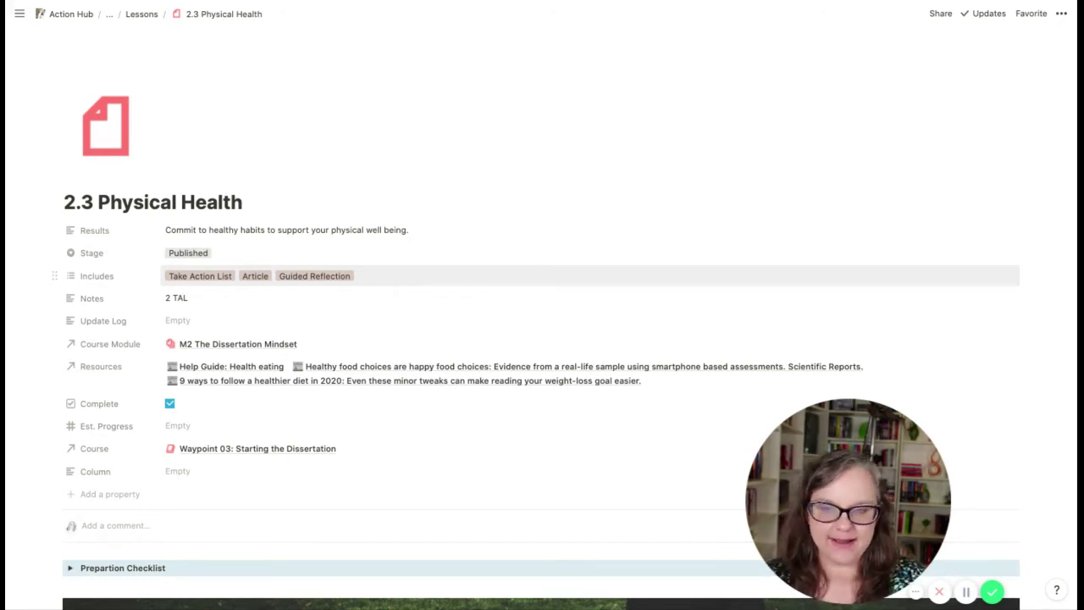
Step: Inspect the Includes options and Est. Progress value, leaving both unchanged
click(319, 276)
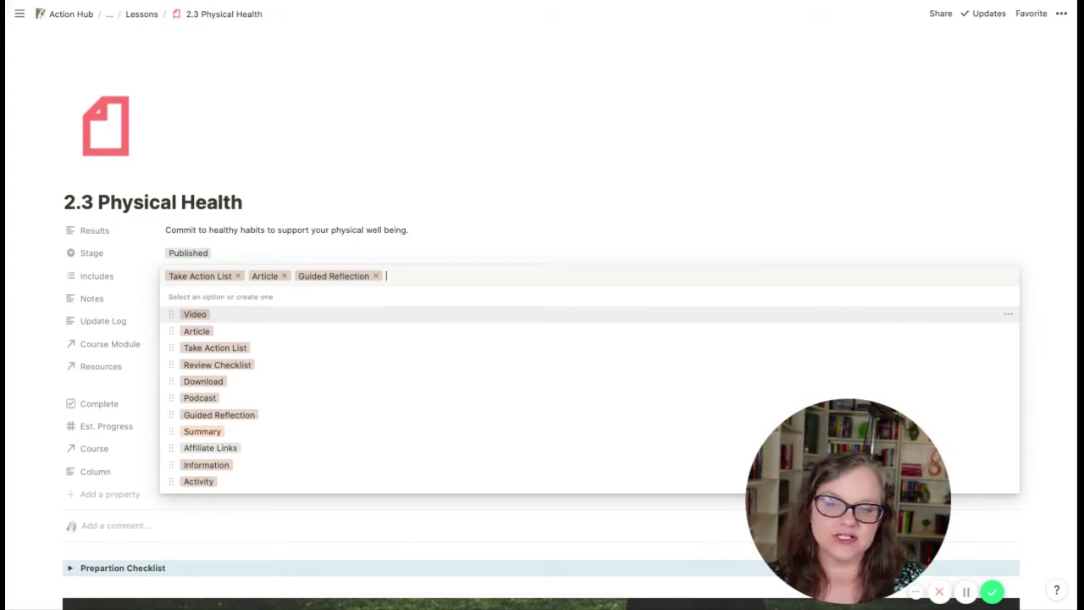
click(53, 335)
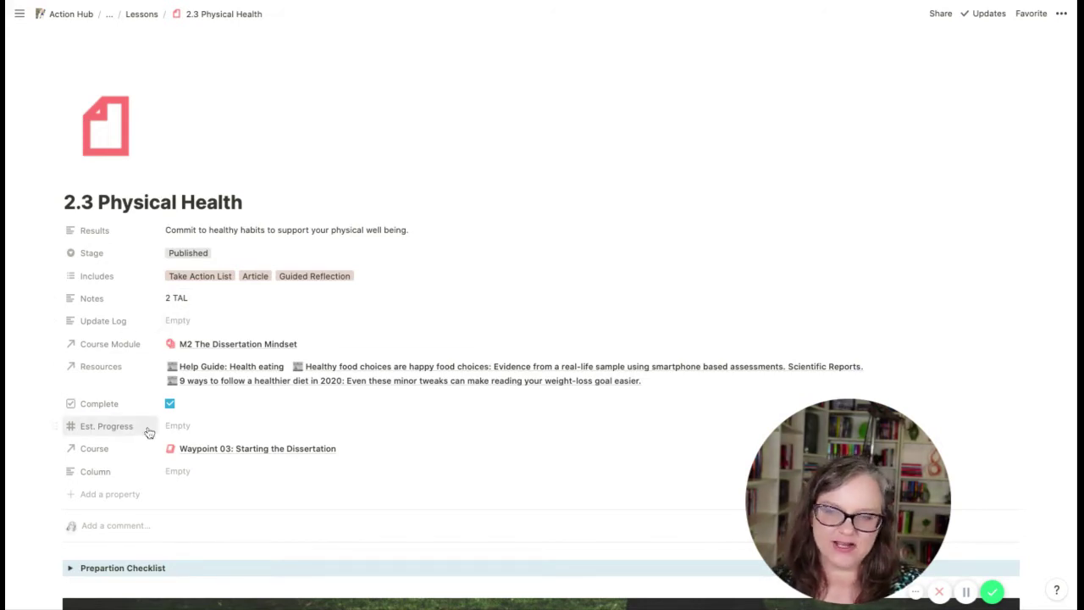
scroll(170, 427, down, 5)
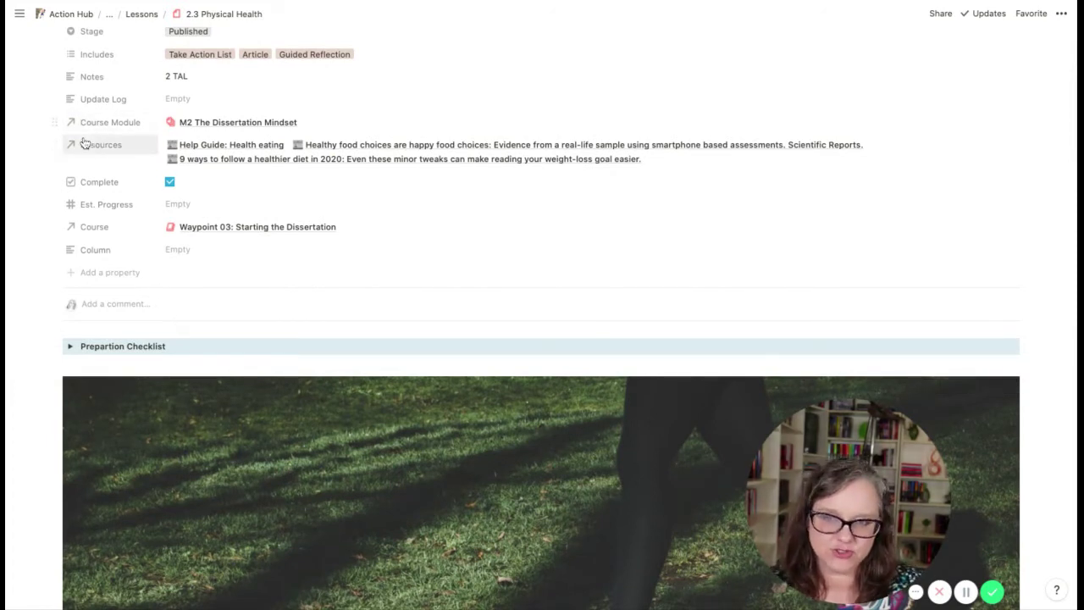
click(191, 213)
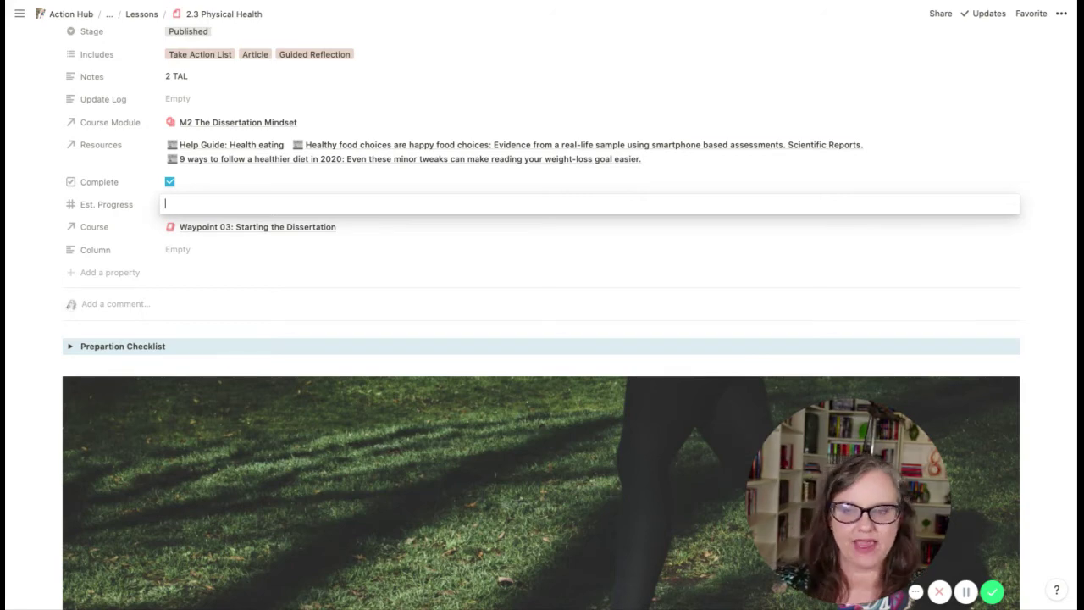
click(306, 289)
scroll(312, 287, down, 3)
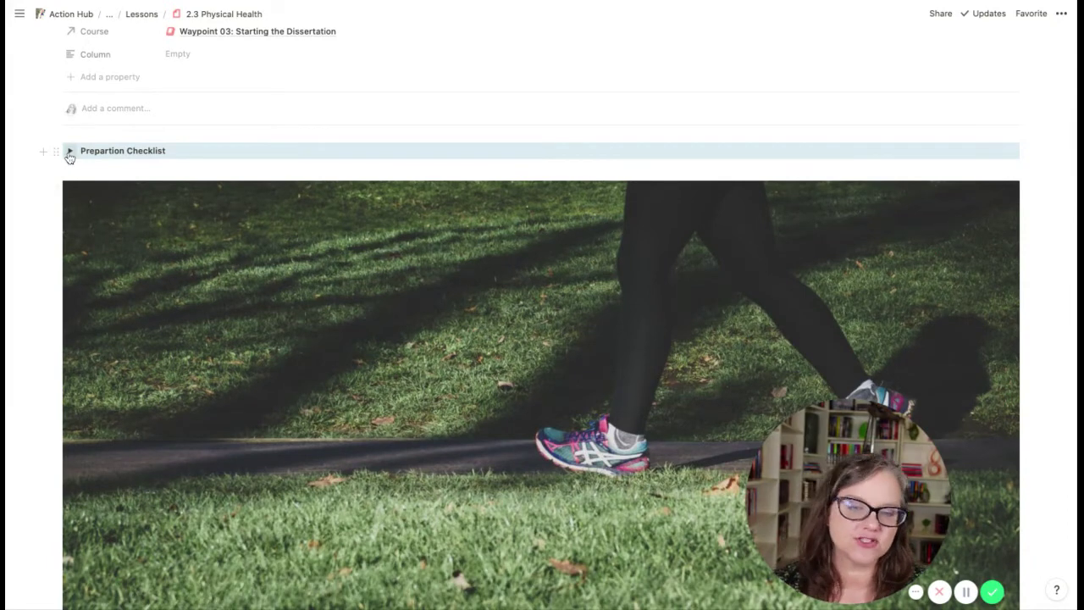
Step: Expand the Preparation Checklist toggle and look over its sections
click(70, 152)
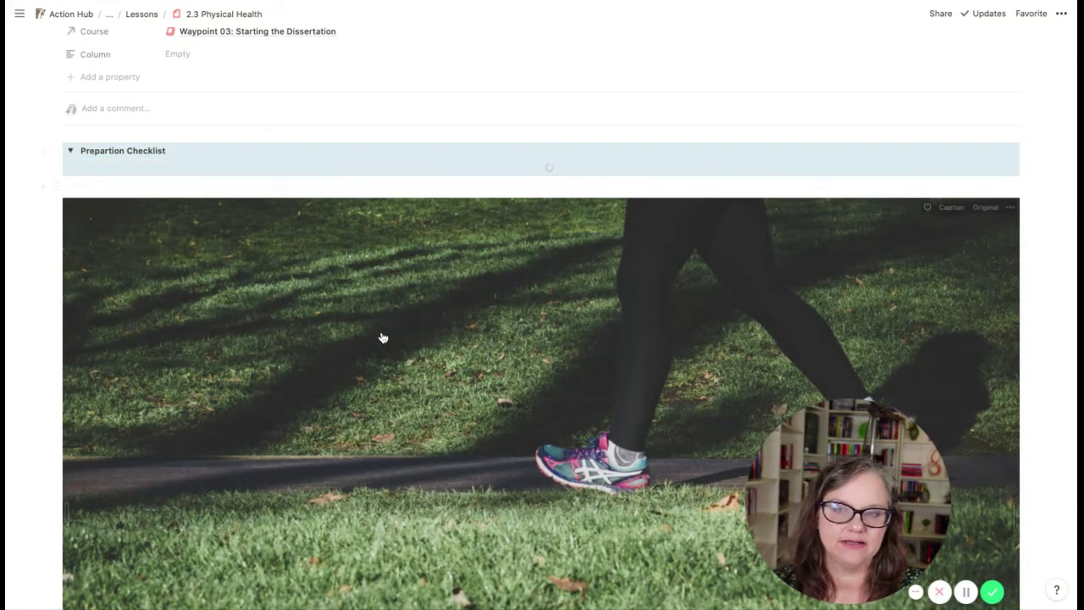
scroll(364, 342, down, 3)
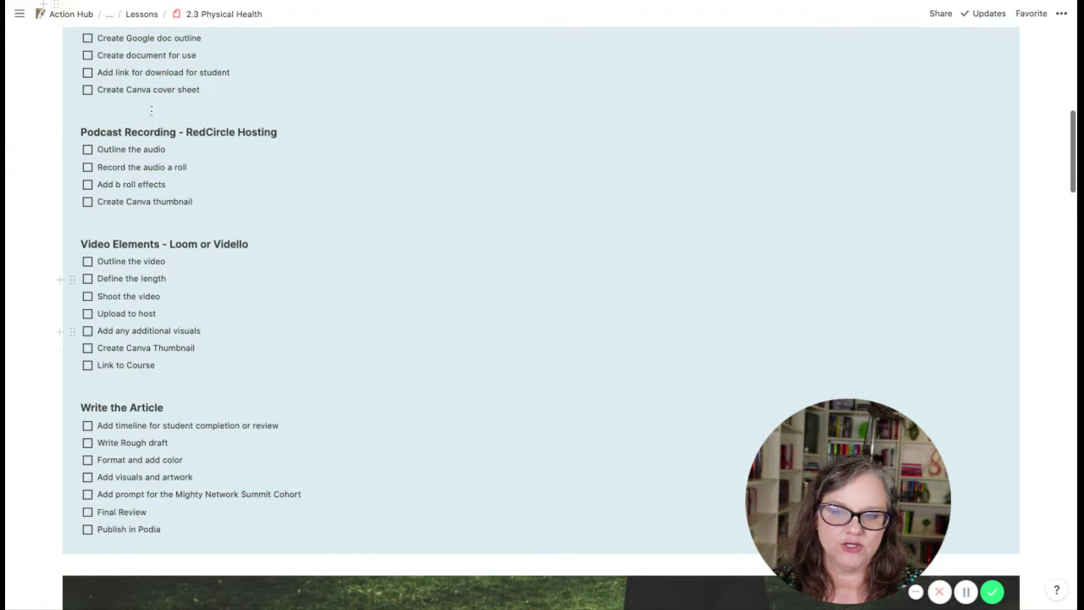
scroll(236, 427, up, 2)
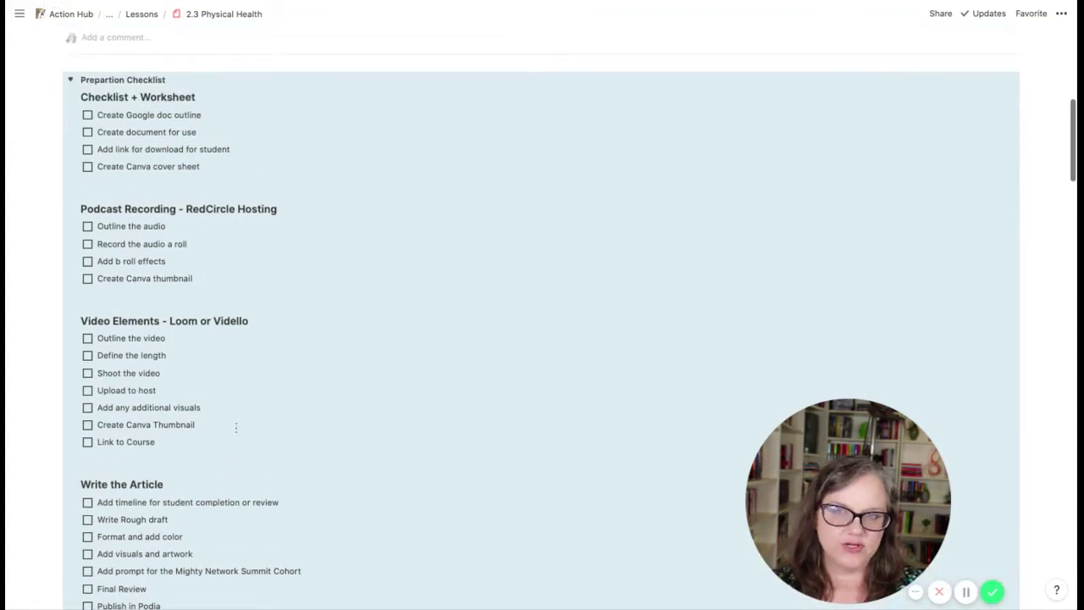
scroll(236, 428, down, 1)
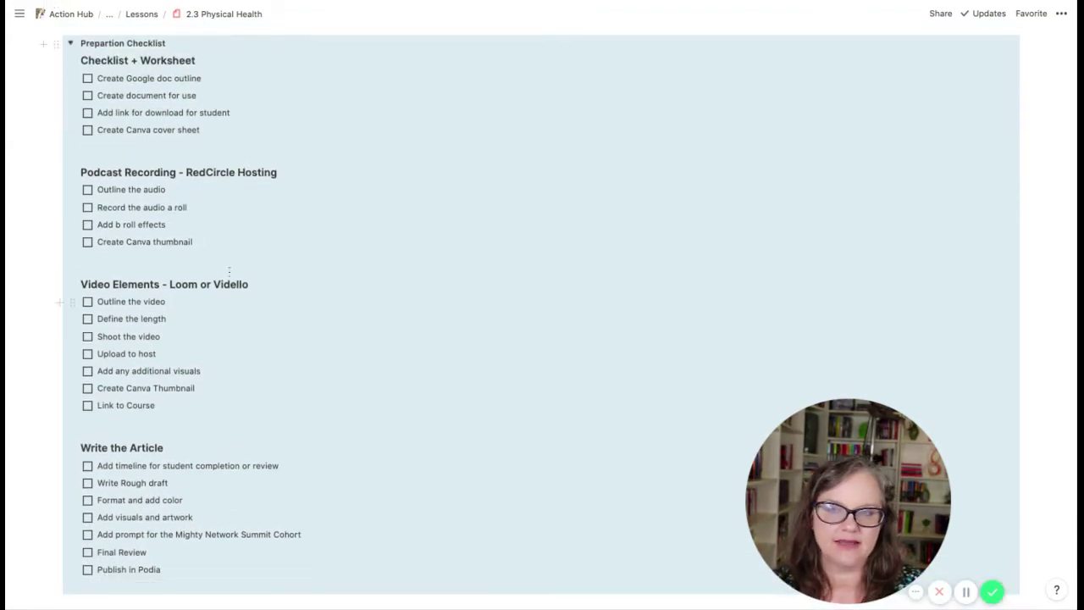
scroll(229, 271, up, 12)
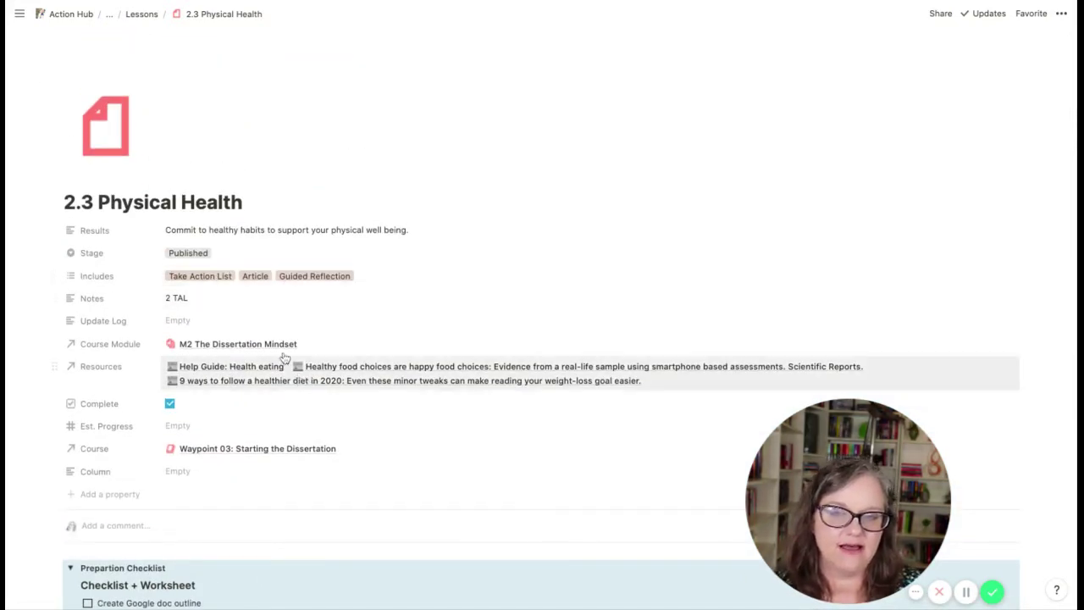
scroll(331, 486, down, 10)
scroll(333, 488, down, 3)
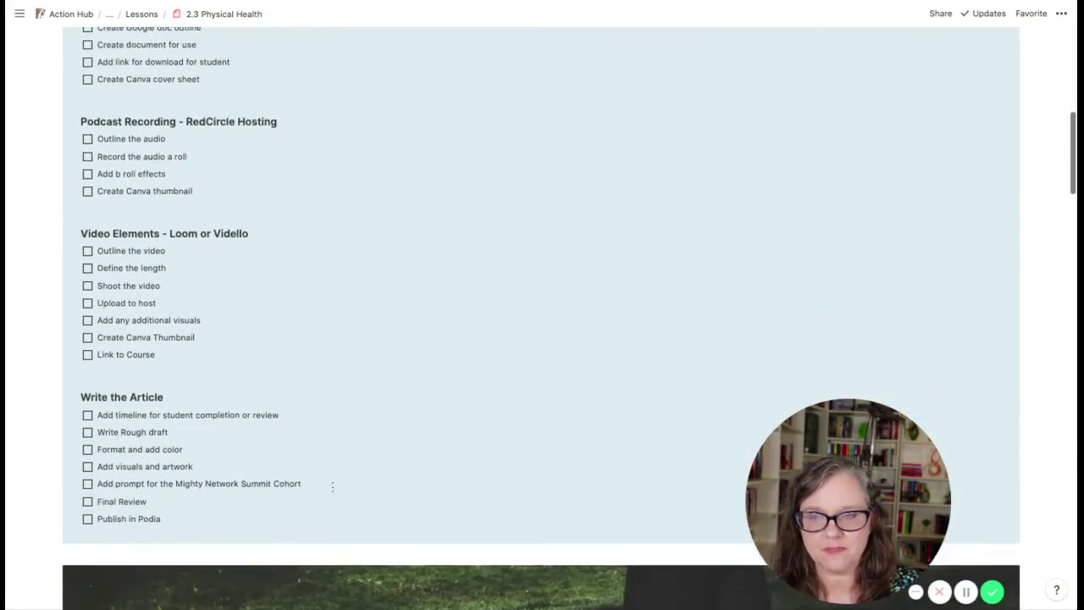
scroll(260, 302, up, 2)
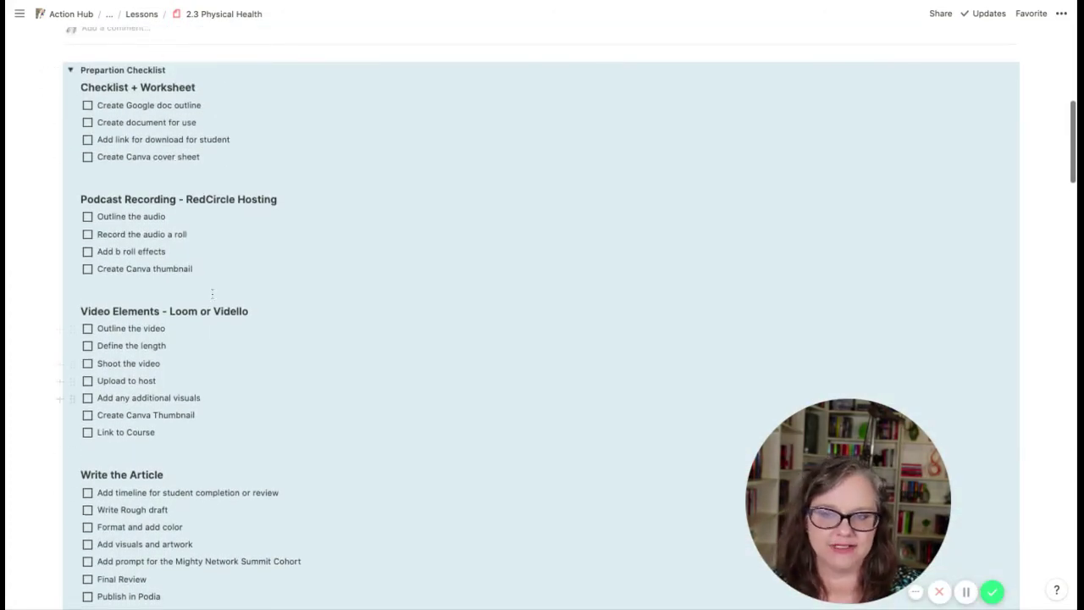
scroll(343, 311, down, 5)
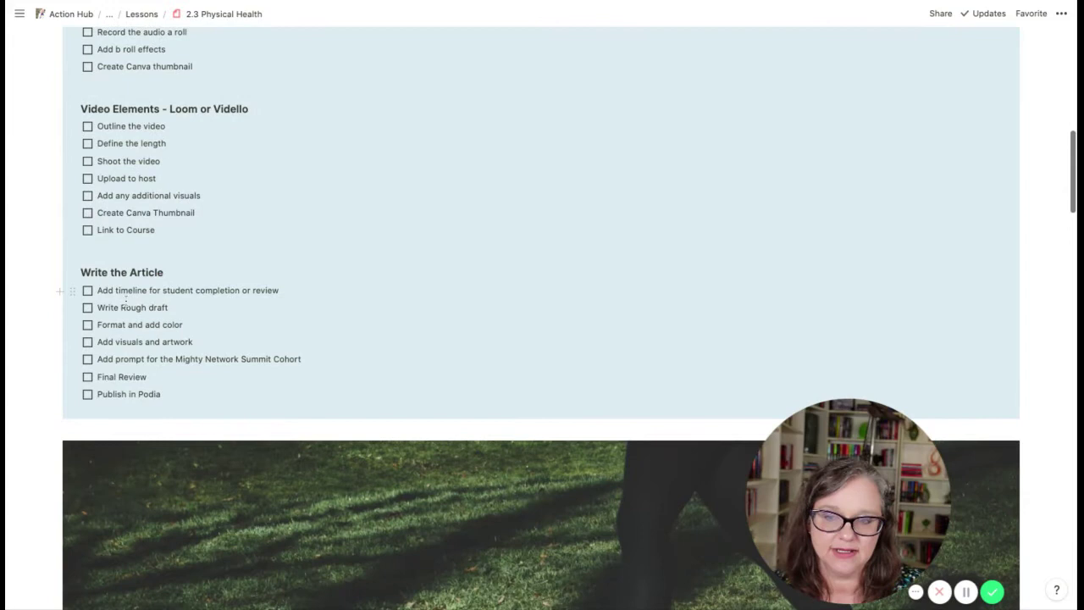
Step: Tick all seven Write the Article tasks, from Add timeline through Publish in Podia
click(87, 394)
click(87, 377)
click(87, 359)
click(87, 342)
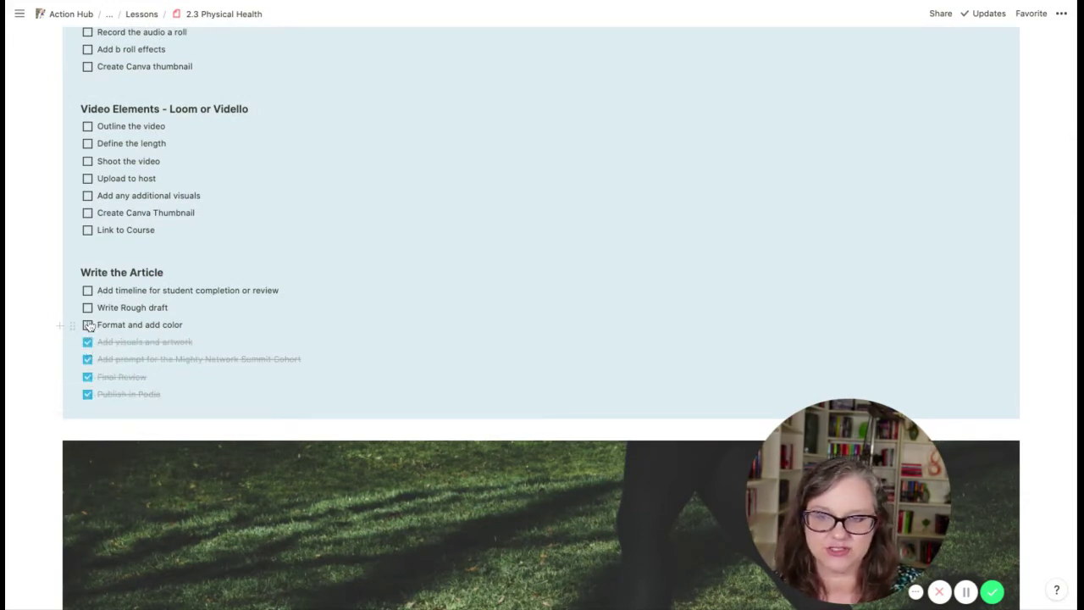
click(88, 325)
click(87, 308)
click(87, 291)
Step: Select and delete the Checklist + Worksheet, Podcast and Video sections
scroll(302, 357, up, 3)
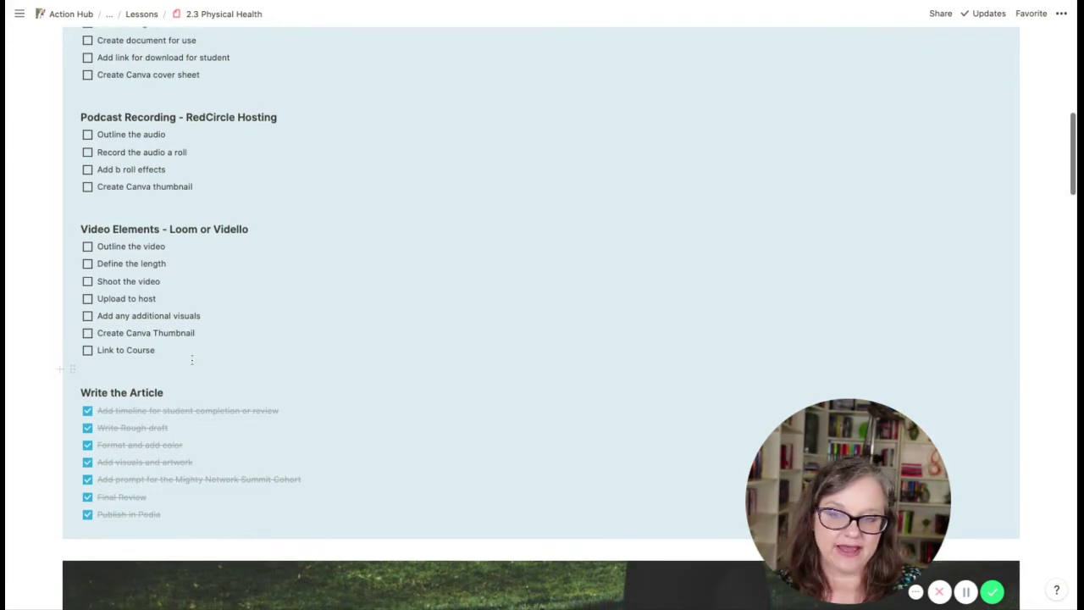
scroll(188, 355, up, 2)
key(shift+Up)
key(shift+Up)
key(shift+Up)
key(shift+Up)
key(shift+Up)
key(shift+Up)
key(shift+Up)
key(shift+Up)
key(shift+Up)
key(shift+Up)
key(shift+Up)
key(shift+Up)
key(shift+Up)
key(shift+Up)
key(shift+Up)
key(shift+Up)
key(shift+Up)
key(shift+Up)
key(shift+Up)
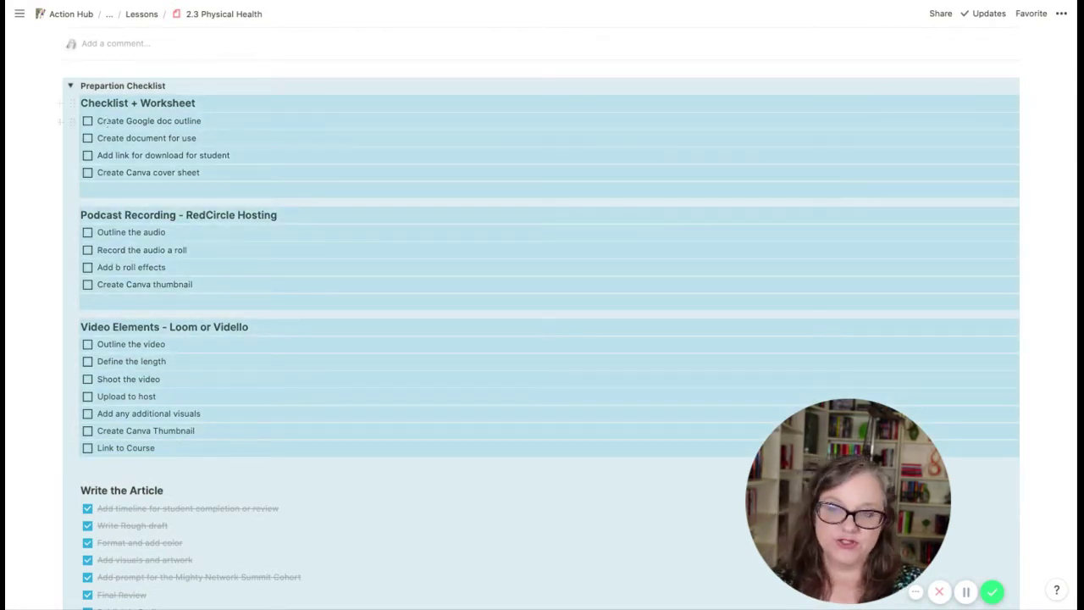
key(ctrl+slash)
key(Return)
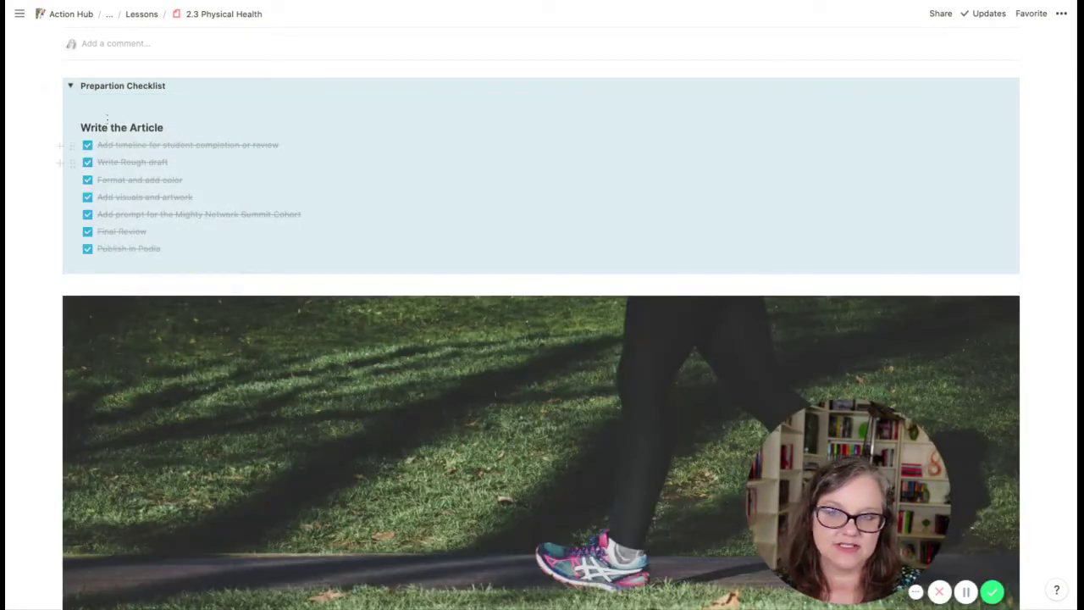
Step: Collapse the Preparation Checklist toggle so only its heading shows
click(70, 85)
scroll(496, 478, down, 5)
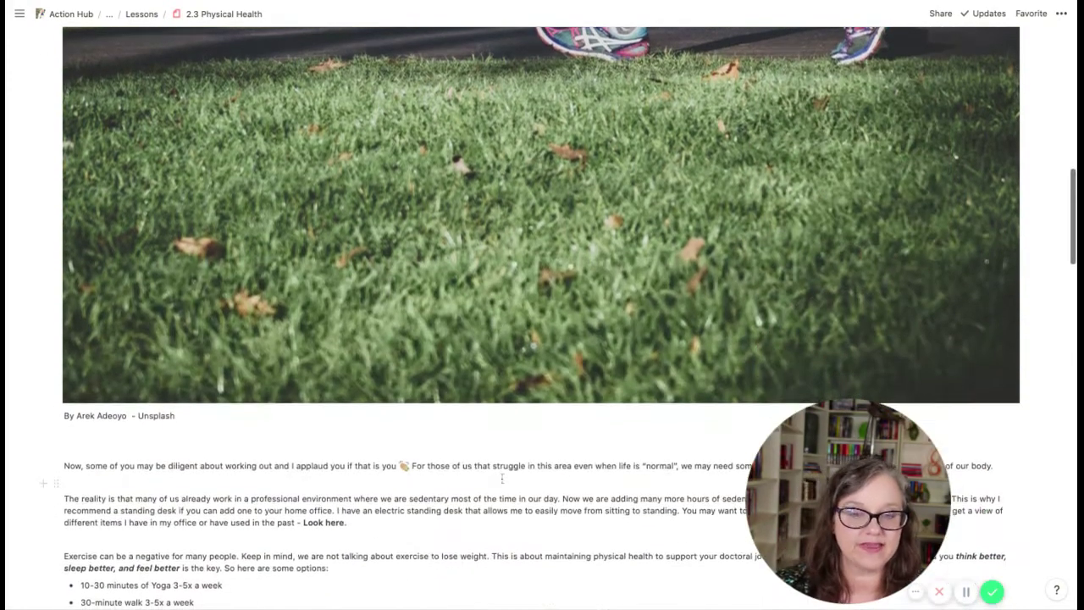
scroll(494, 468, up, 3)
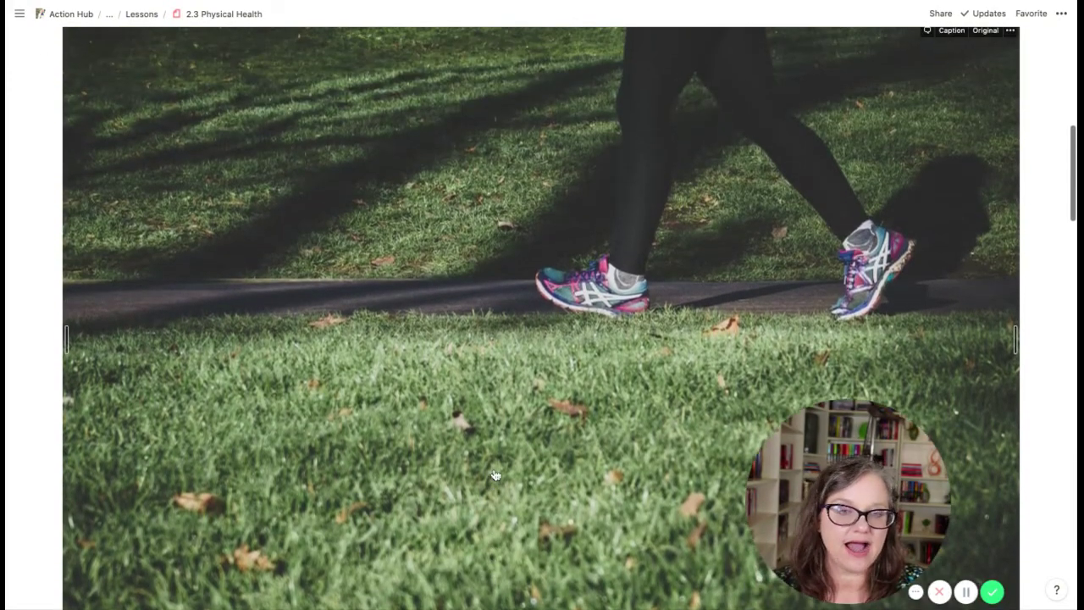
scroll(494, 473, down, 8)
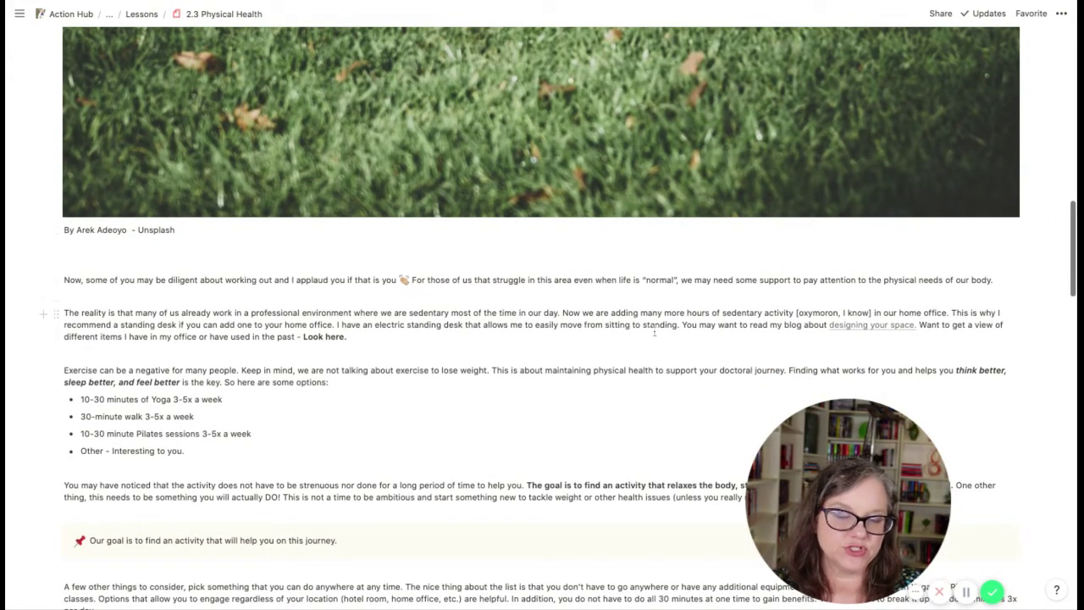
scroll(665, 333, up, 12)
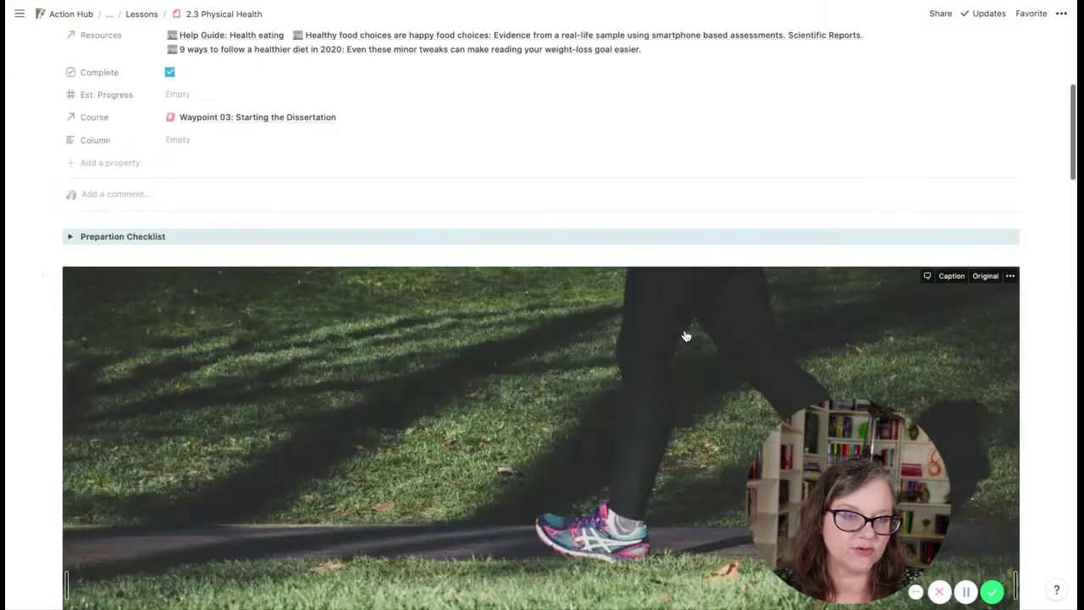
Step: Open the walking photo's actions menu and dismiss it unchanged
click(1010, 276)
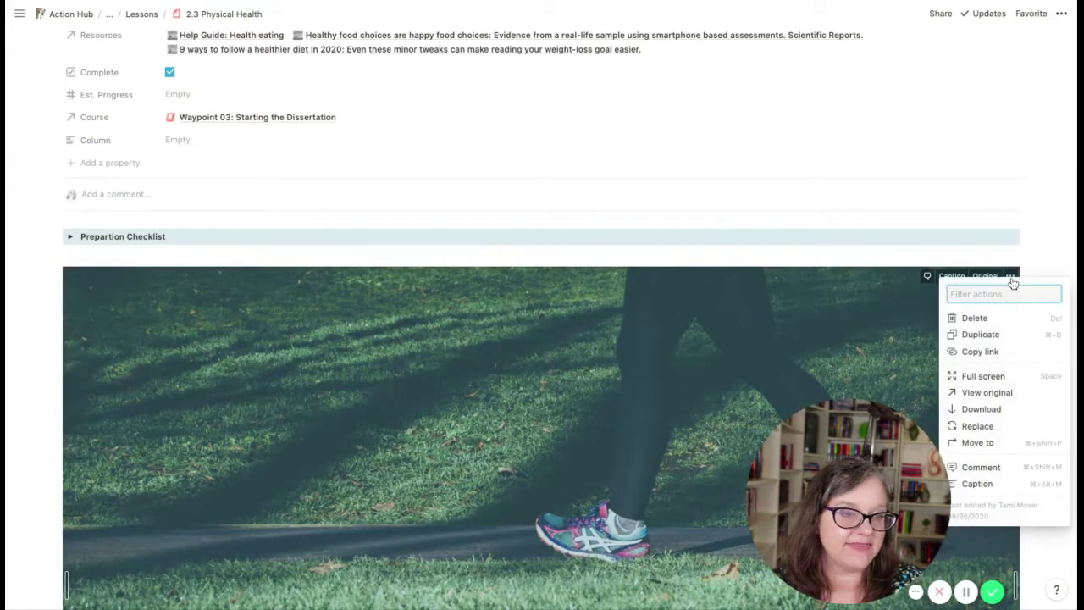
click(950, 260)
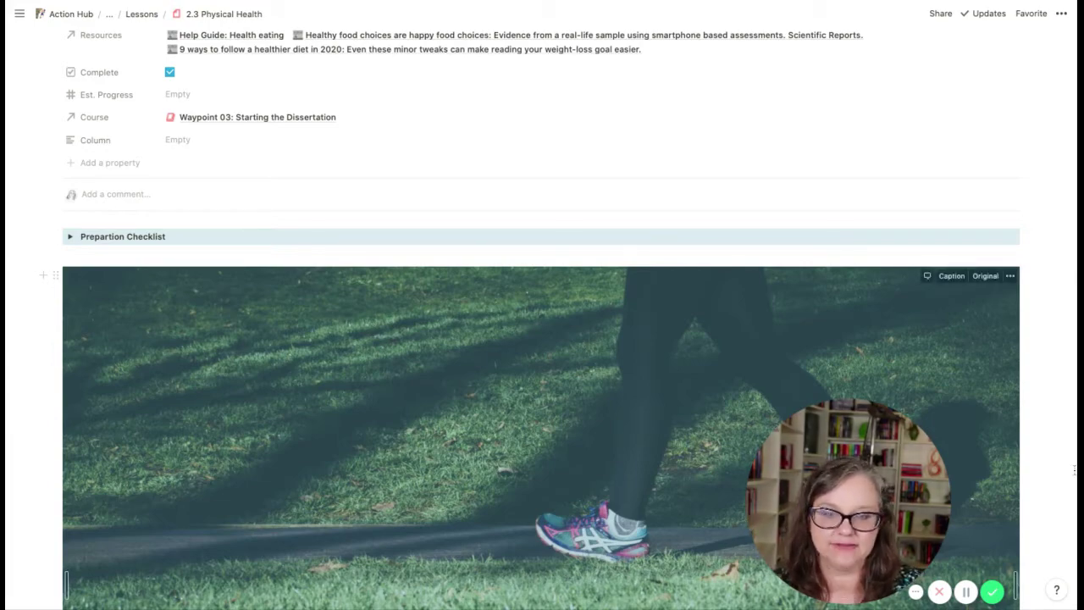
scroll(776, 478, down, 5)
scroll(535, 496, down, 7)
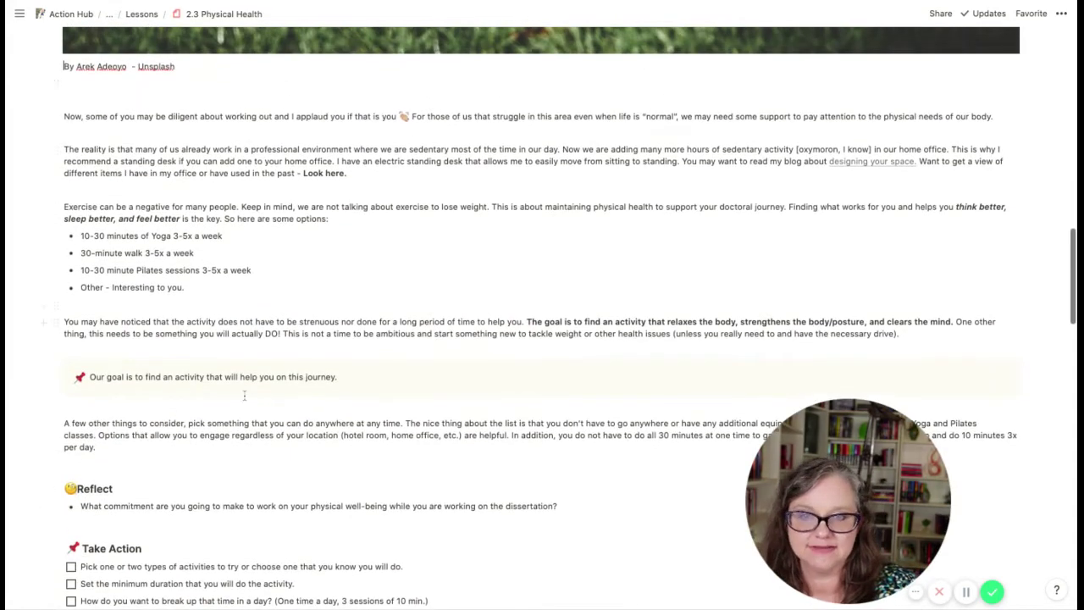
scroll(349, 486, down, 2)
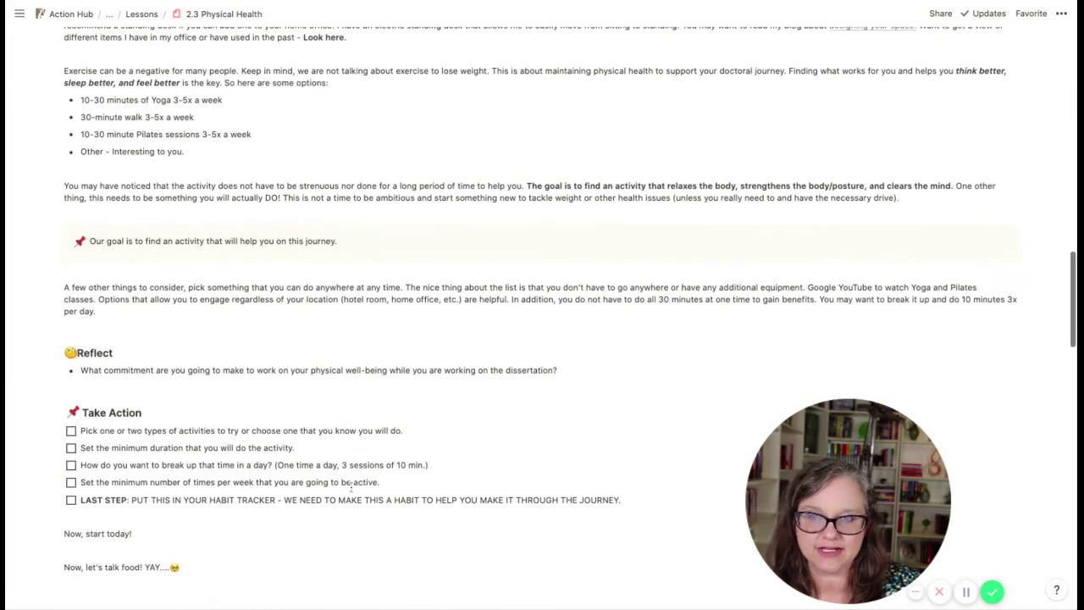
scroll(350, 485, down, 1)
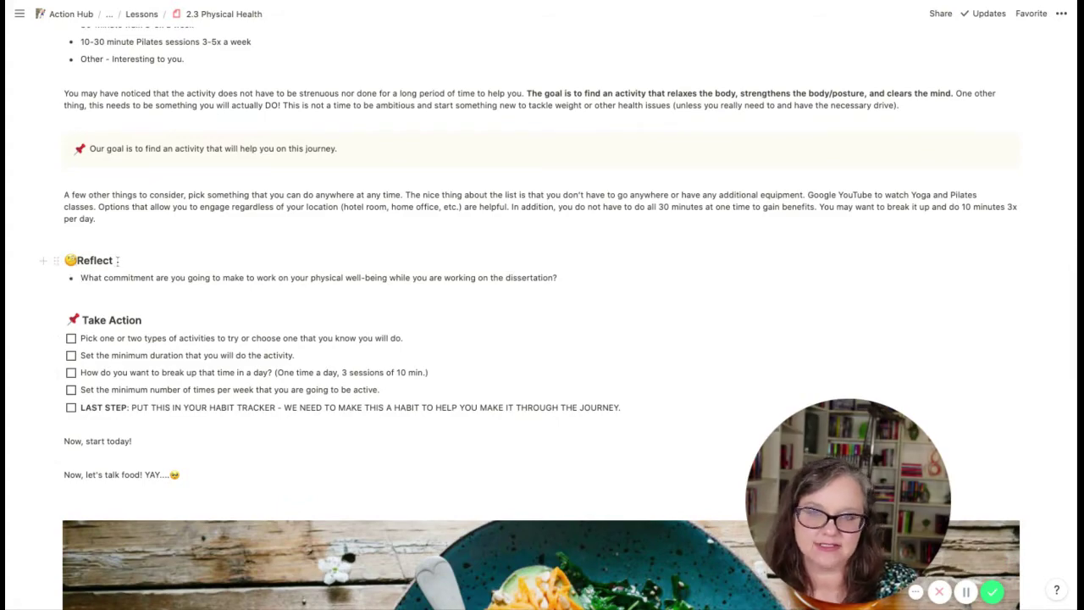
scroll(154, 350, down, 1)
scroll(154, 350, down, 12)
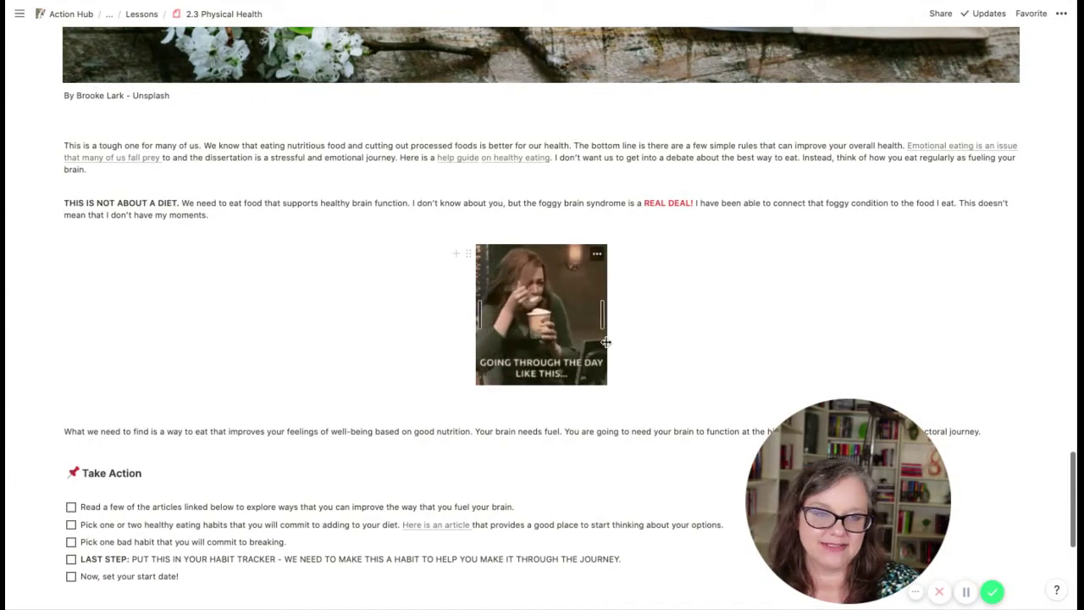
scroll(266, 405, down, 2)
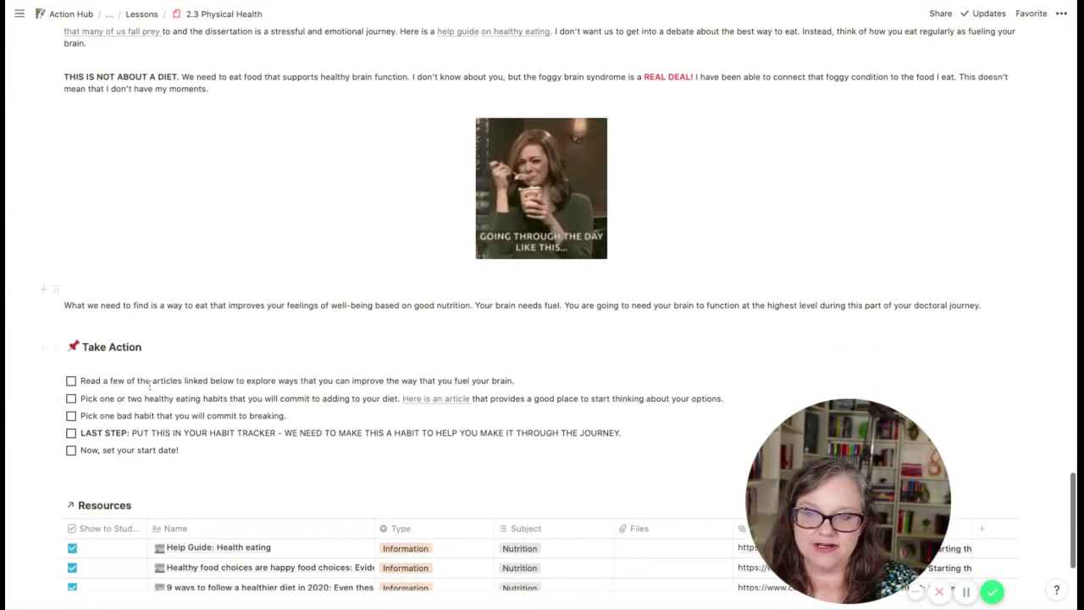
scroll(265, 405, down, 5)
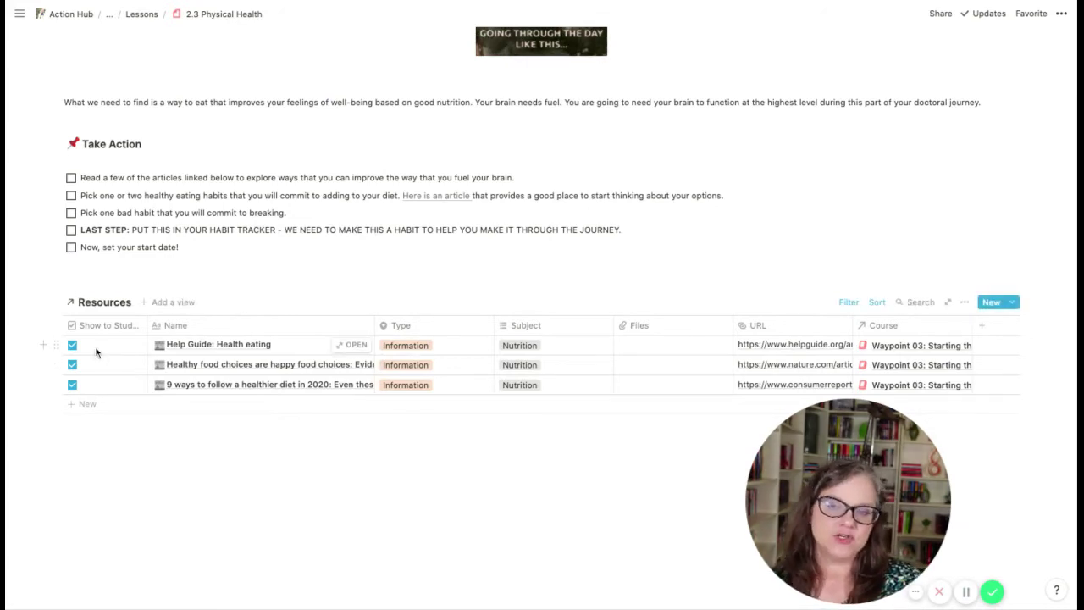
click(877, 303)
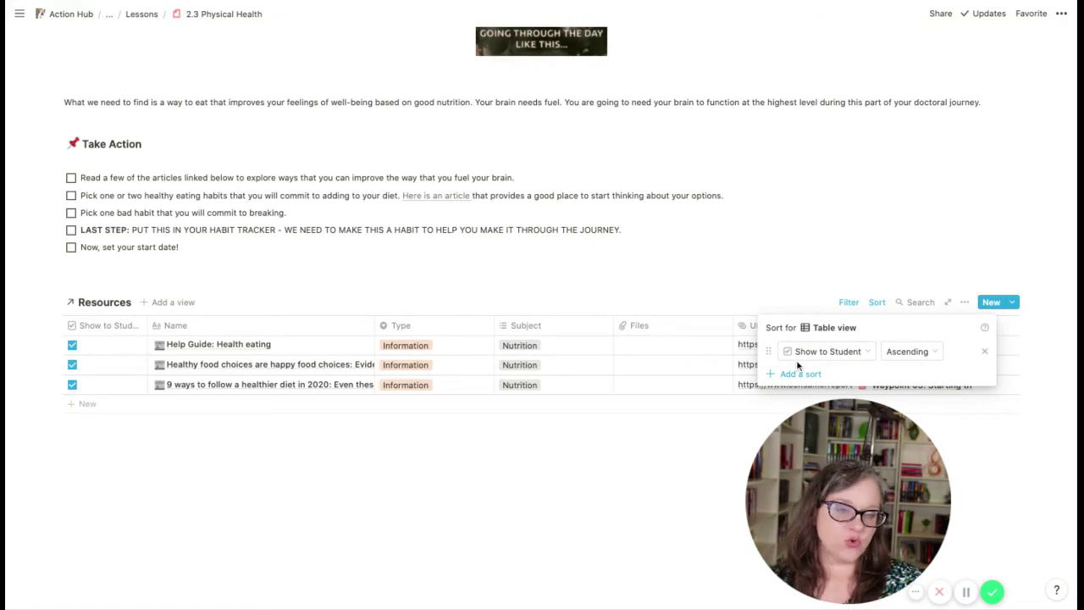
click(438, 532)
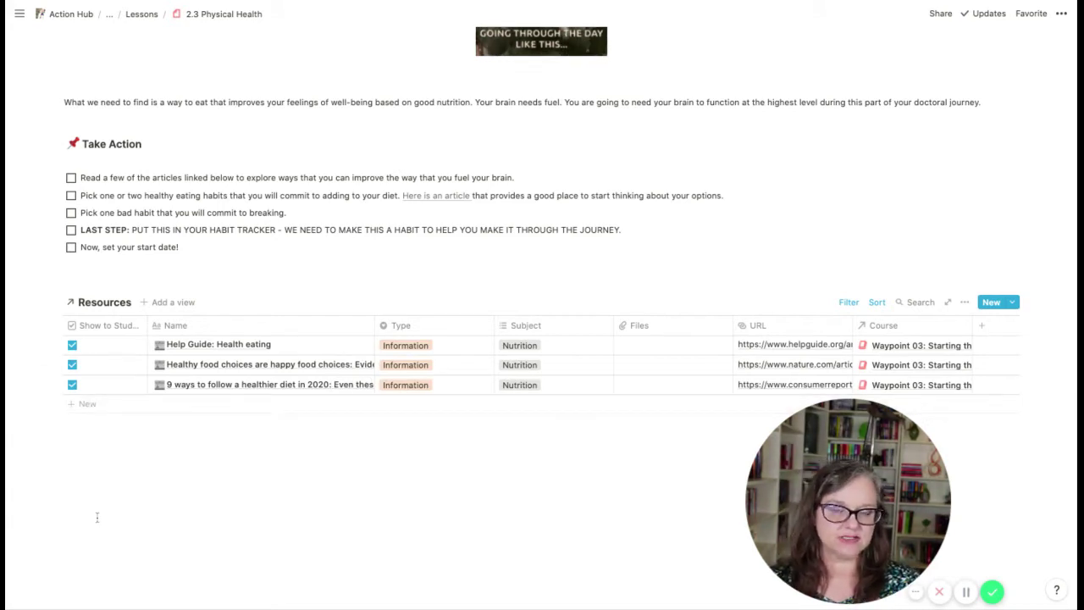
scroll(98, 448, up, 3)
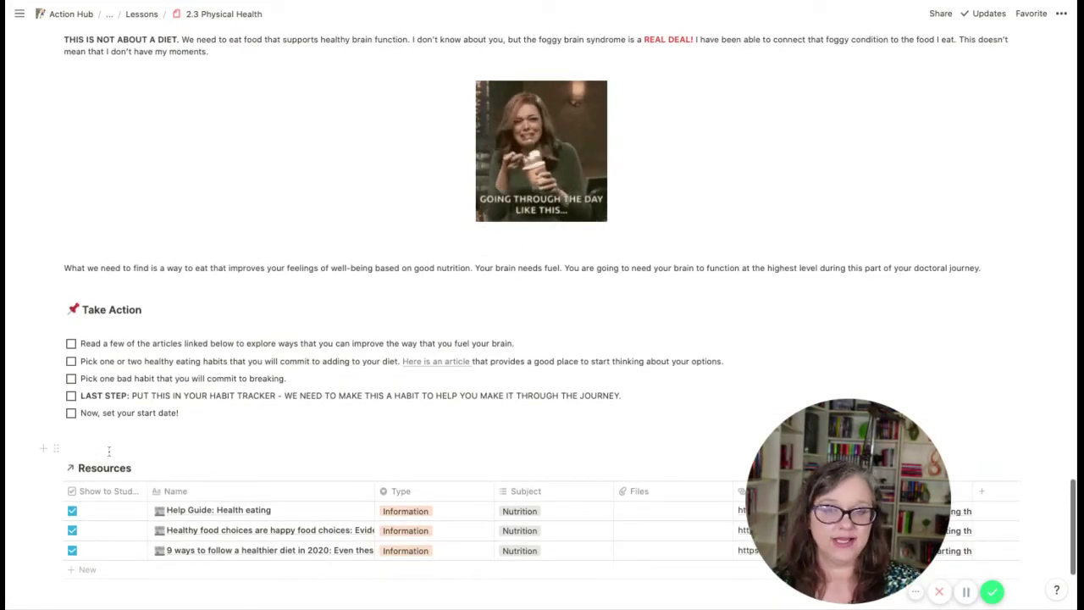
scroll(108, 451, down, 3)
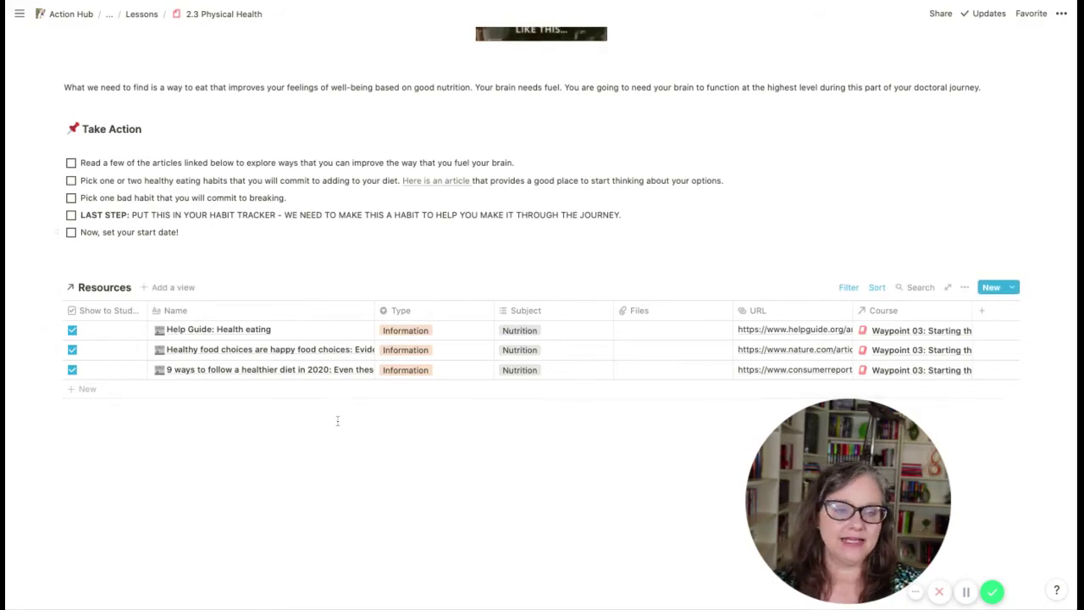
scroll(399, 412, up, 5)
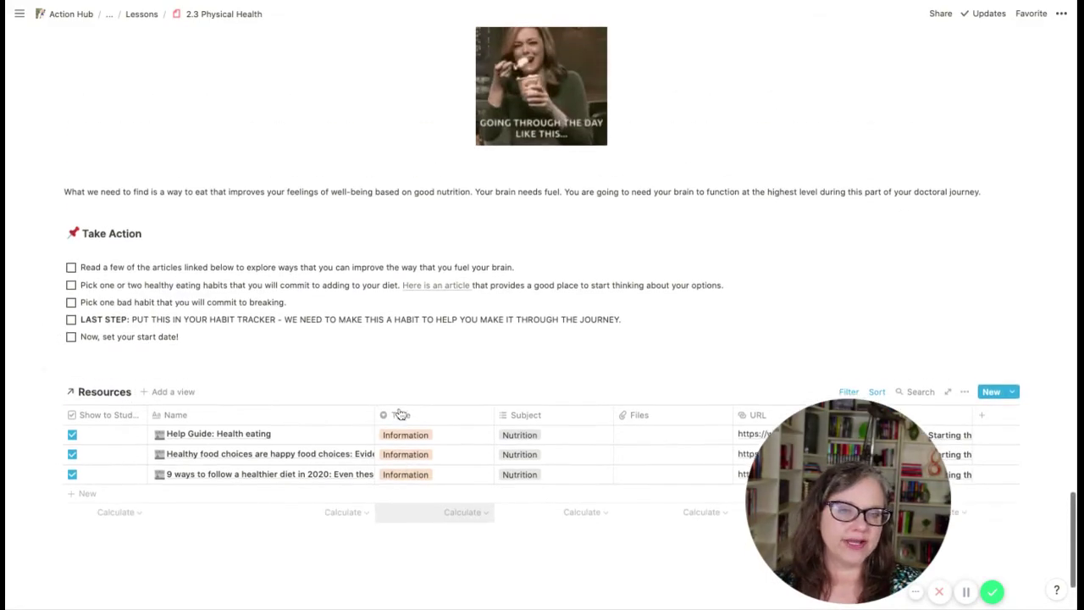
scroll(399, 413, up, 20)
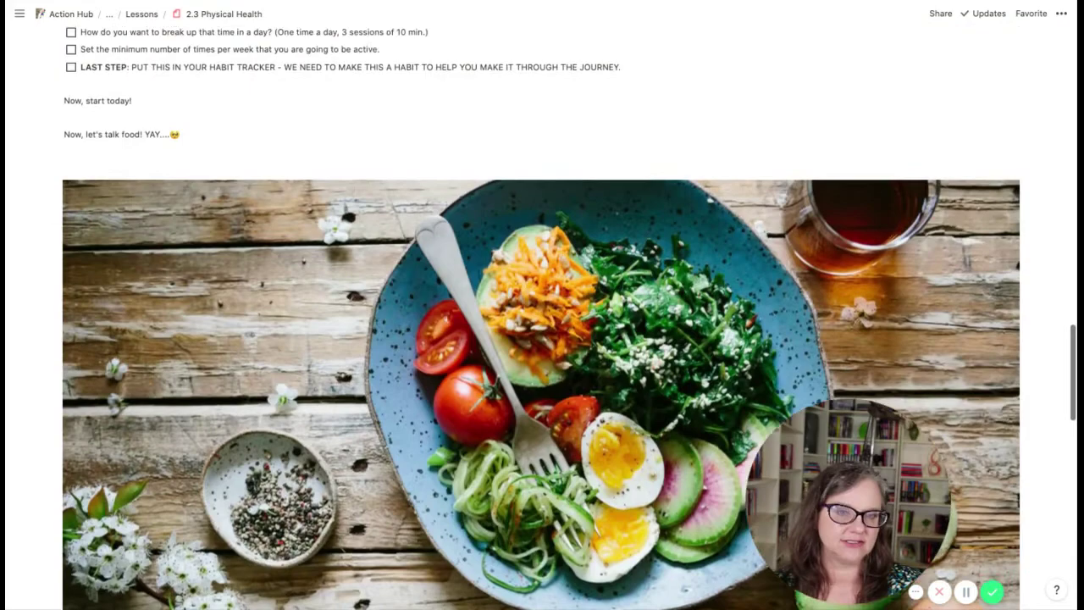
scroll(209, 211, up, 20)
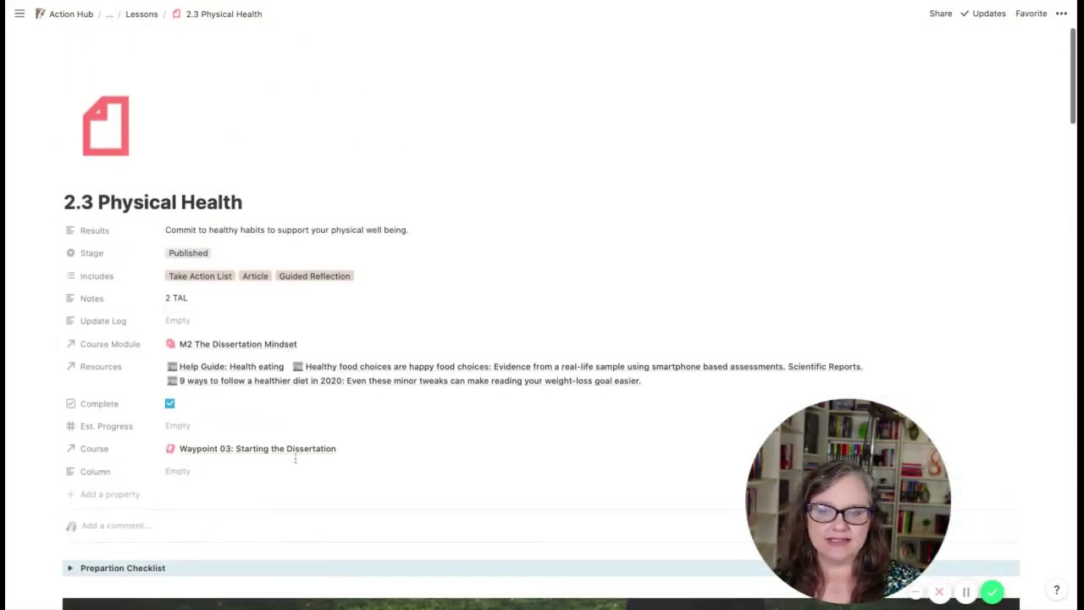
Step: Go back to the Course Design page and switch the Modules view to WP 03 Writing
click(108, 15)
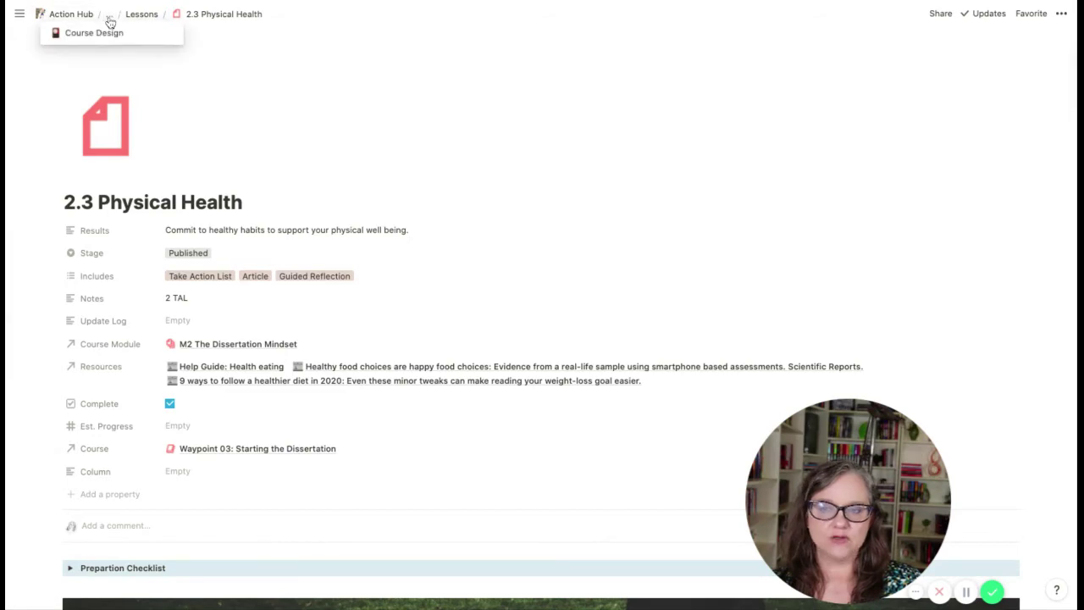
click(94, 33)
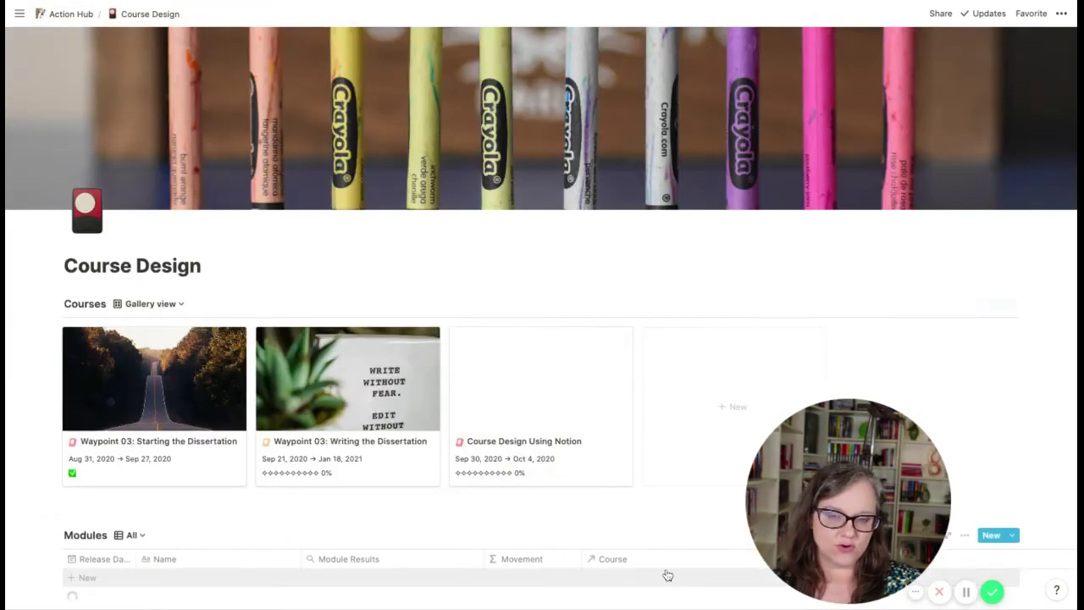
scroll(662, 566, down, 3)
scroll(660, 564, up, 3)
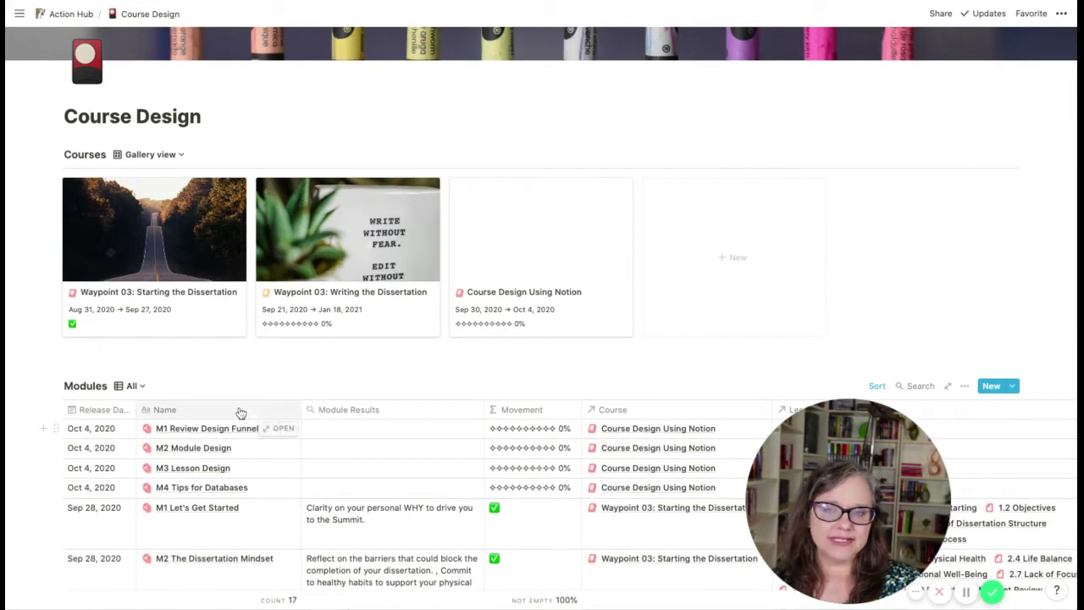
scroll(479, 516, down, 5)
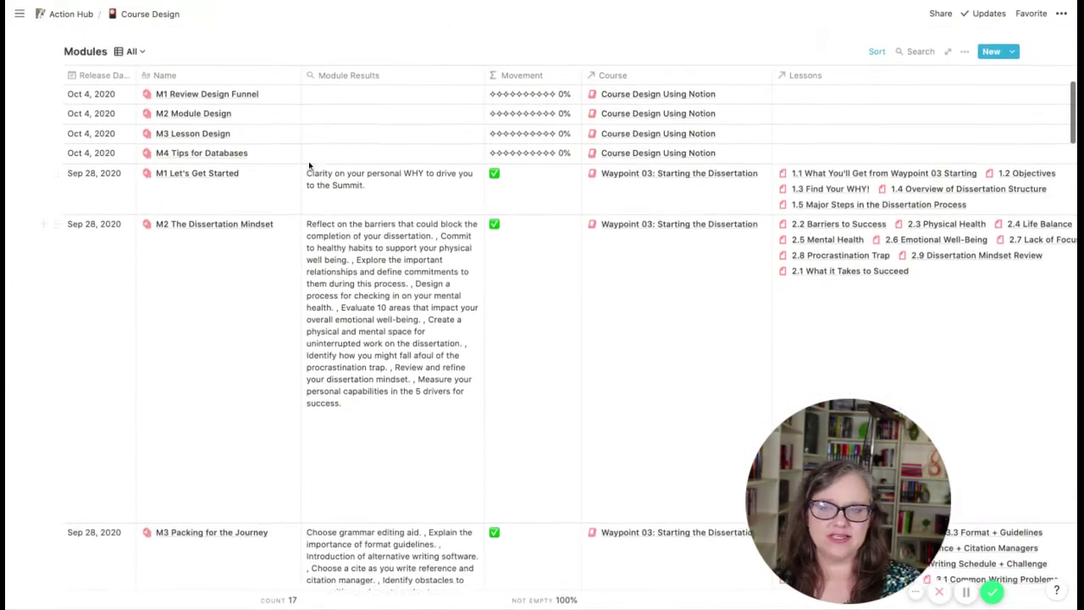
scroll(217, 300, up, 1)
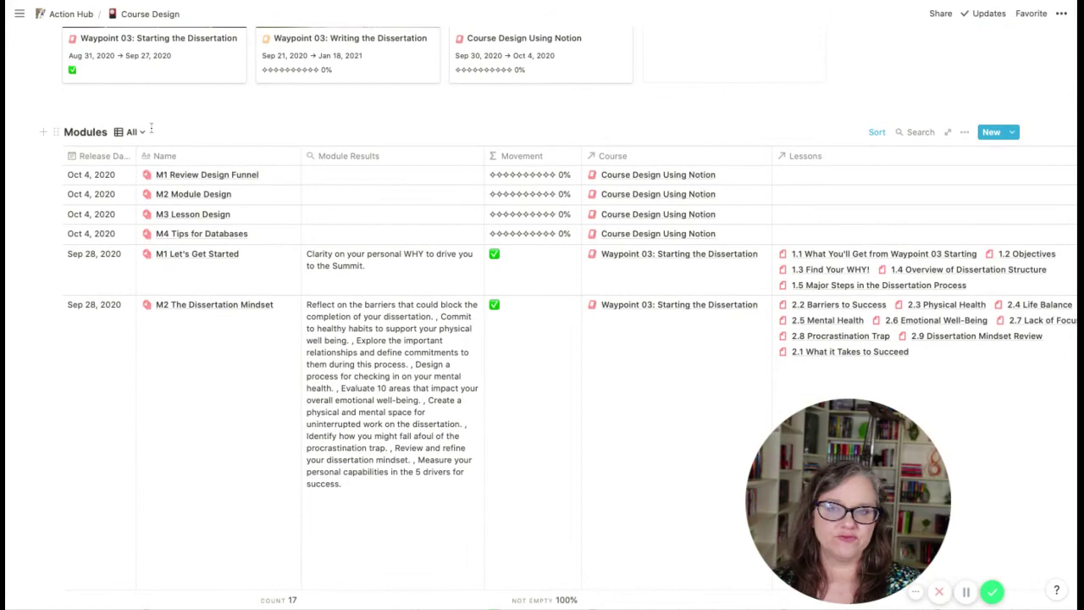
click(142, 134)
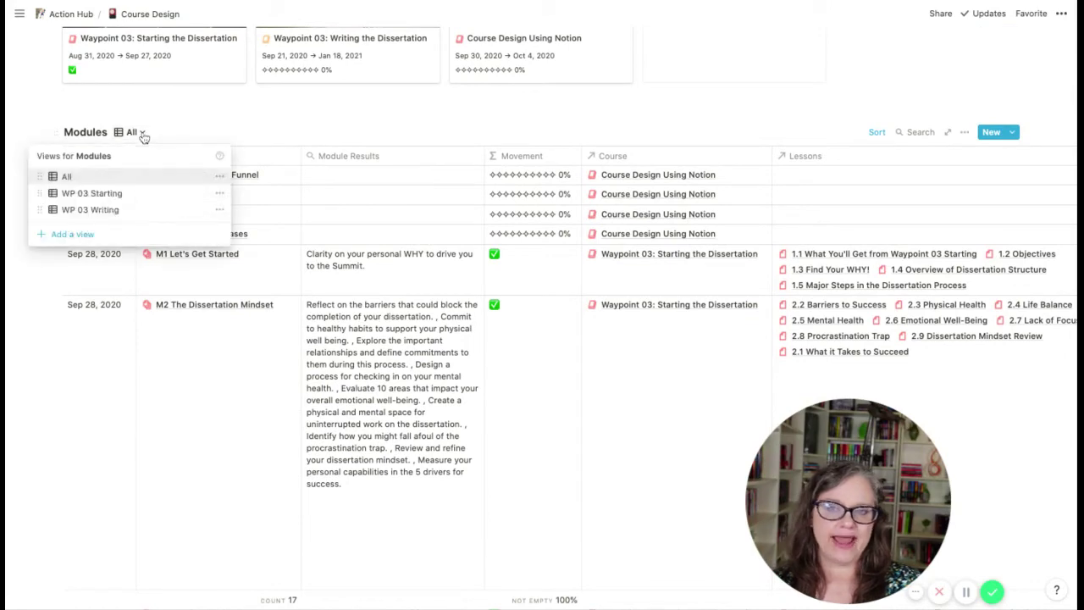
click(127, 194)
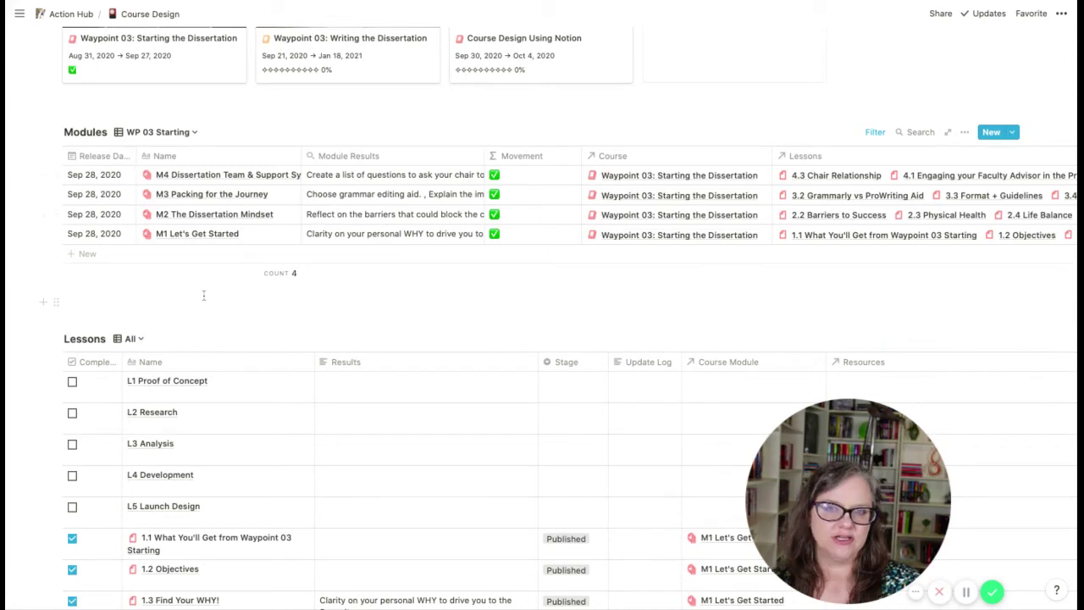
click(192, 134)
click(151, 210)
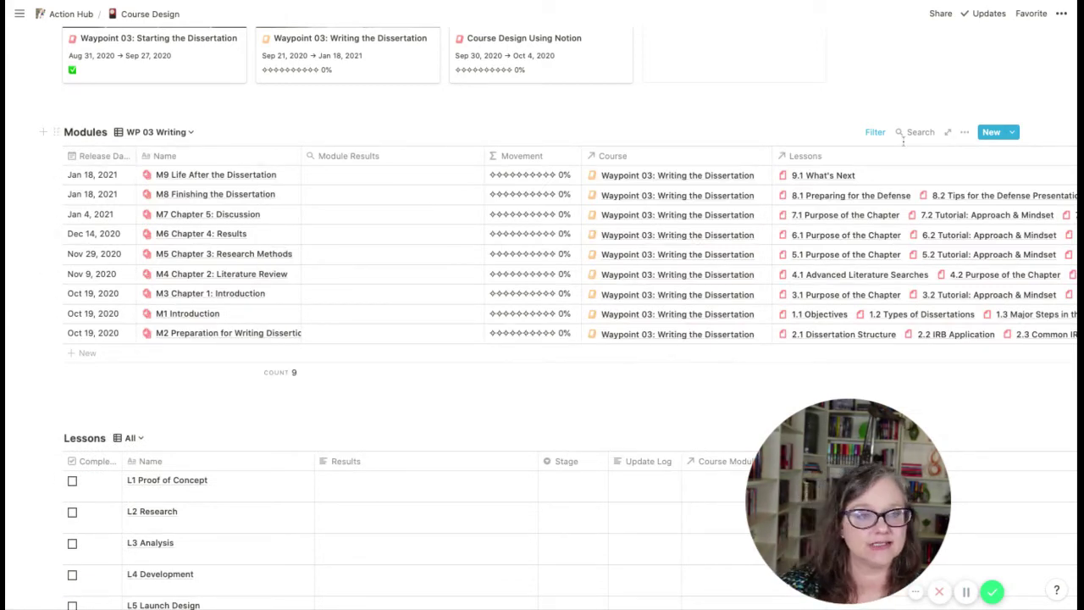
Step: Sort the WP 03 Writing modules view by Name, ascending
click(964, 133)
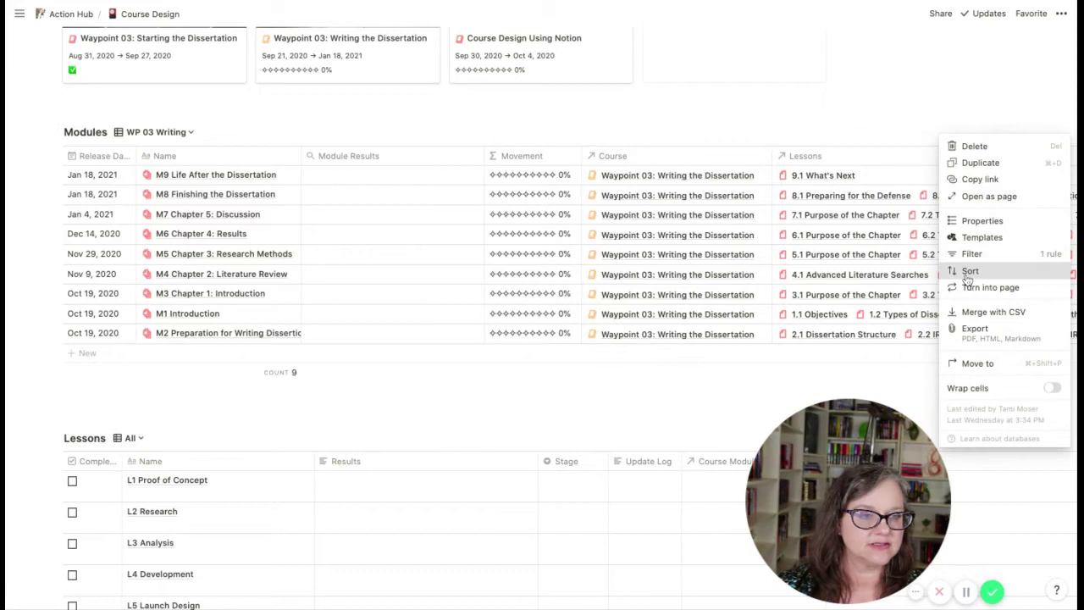
click(970, 271)
click(788, 240)
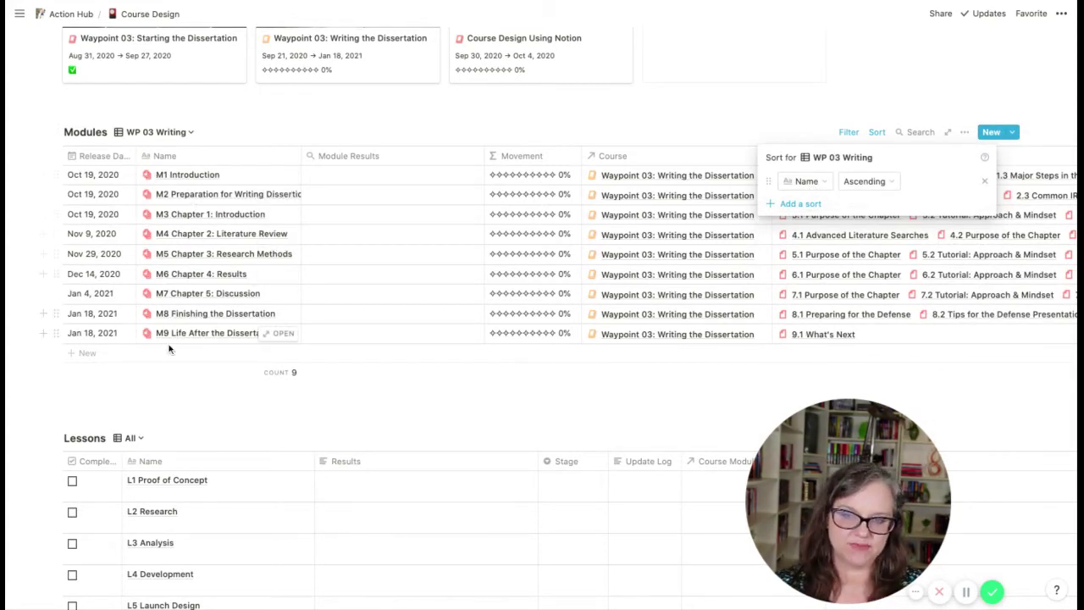
click(166, 410)
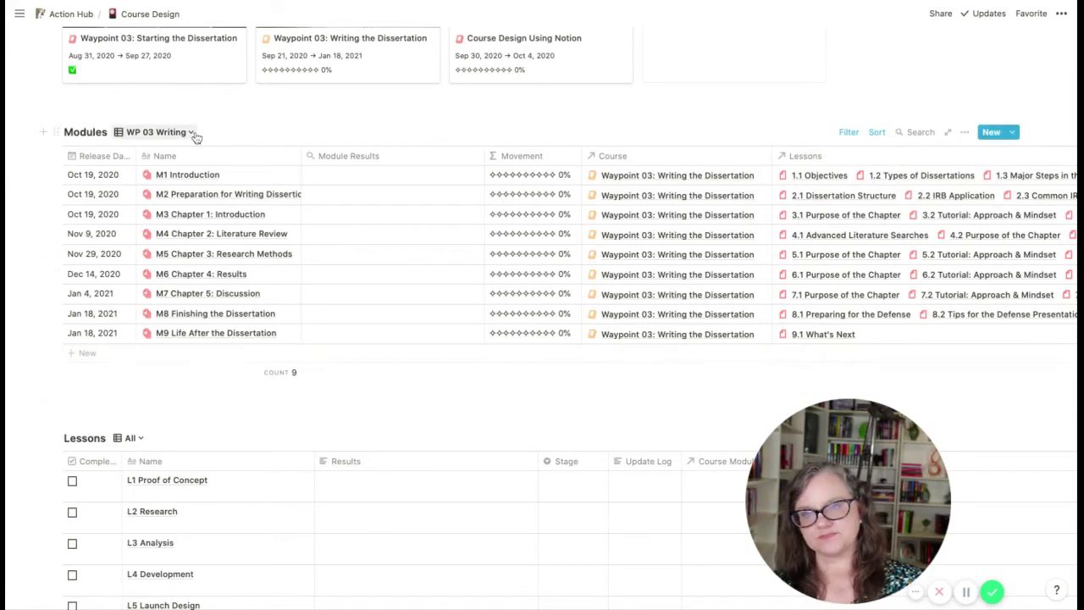
Step: Preview the Waypoint 03: Starting the Dissertation course
scroll(196, 143, up, 3)
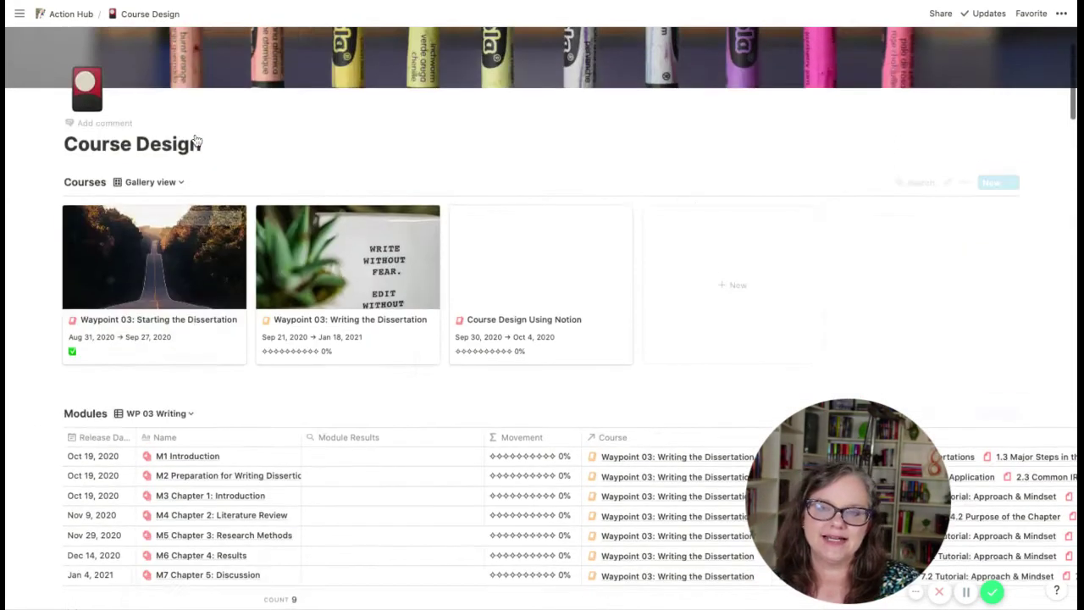
scroll(199, 170, down, 2)
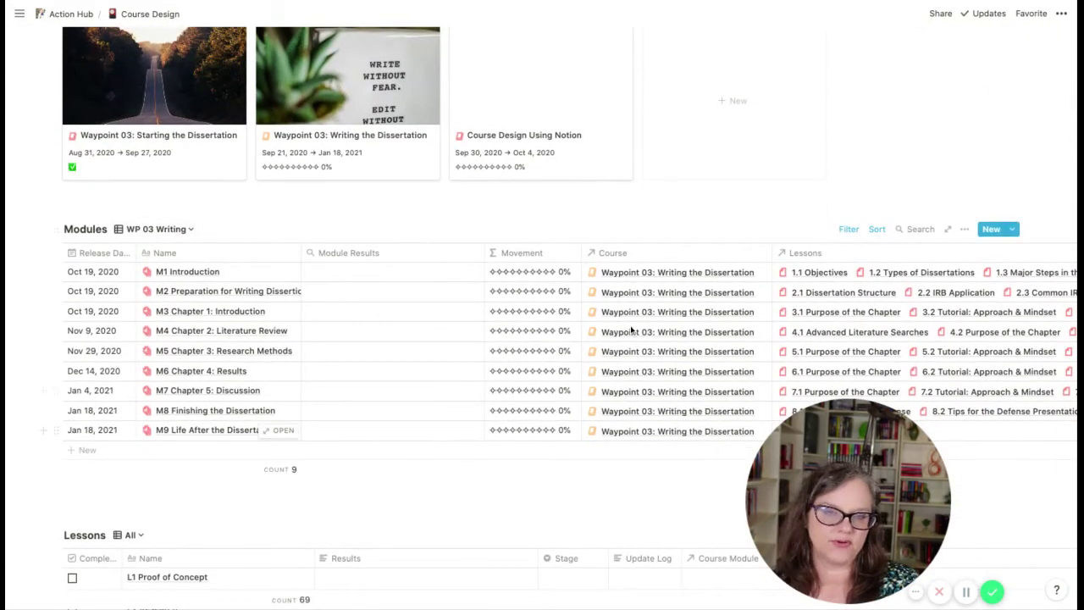
scroll(372, 330, down, 15)
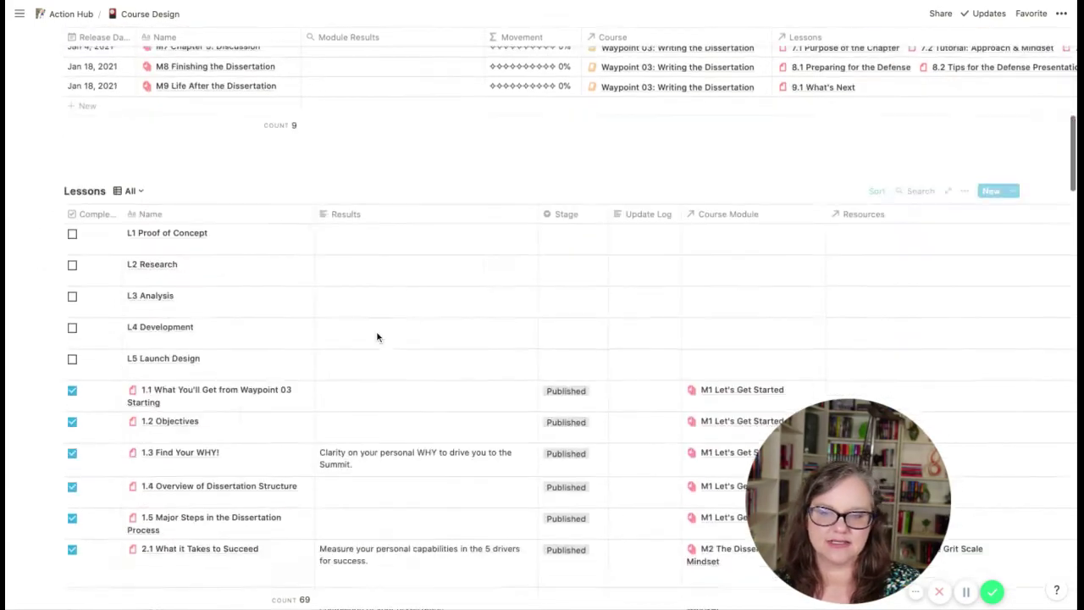
scroll(376, 332, up, 20)
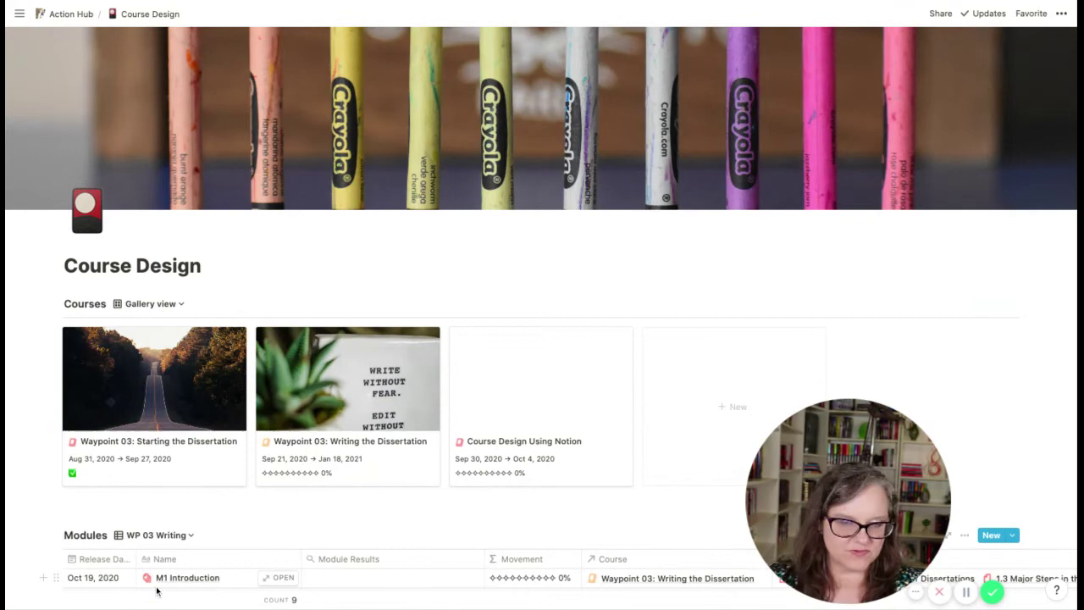
click(144, 412)
Step: Open the Waypoint 03 course preview as a full page
click(293, 57)
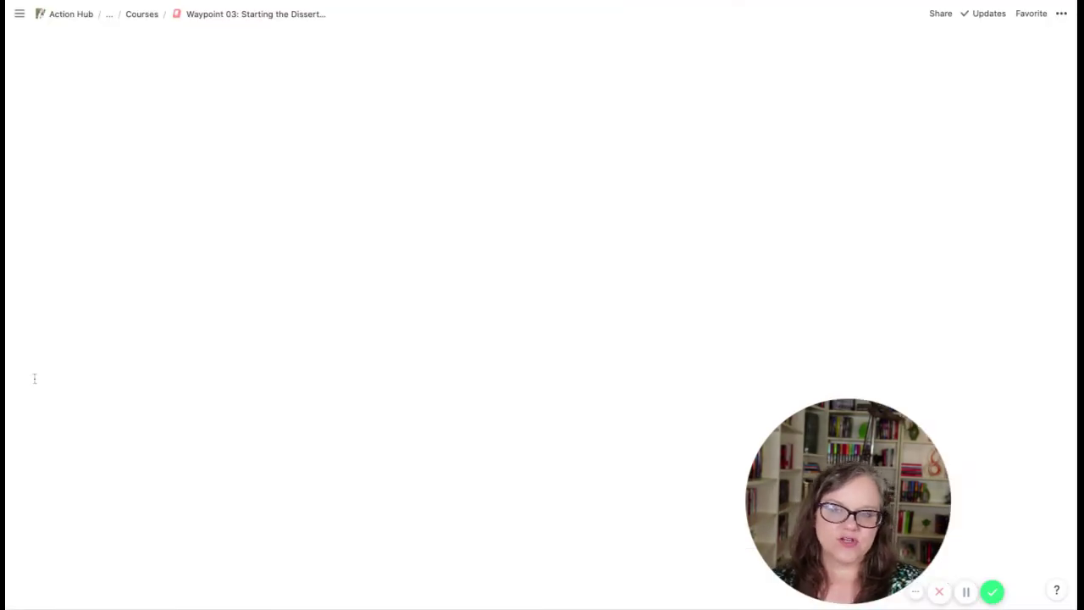
scroll(601, 380, down, 4)
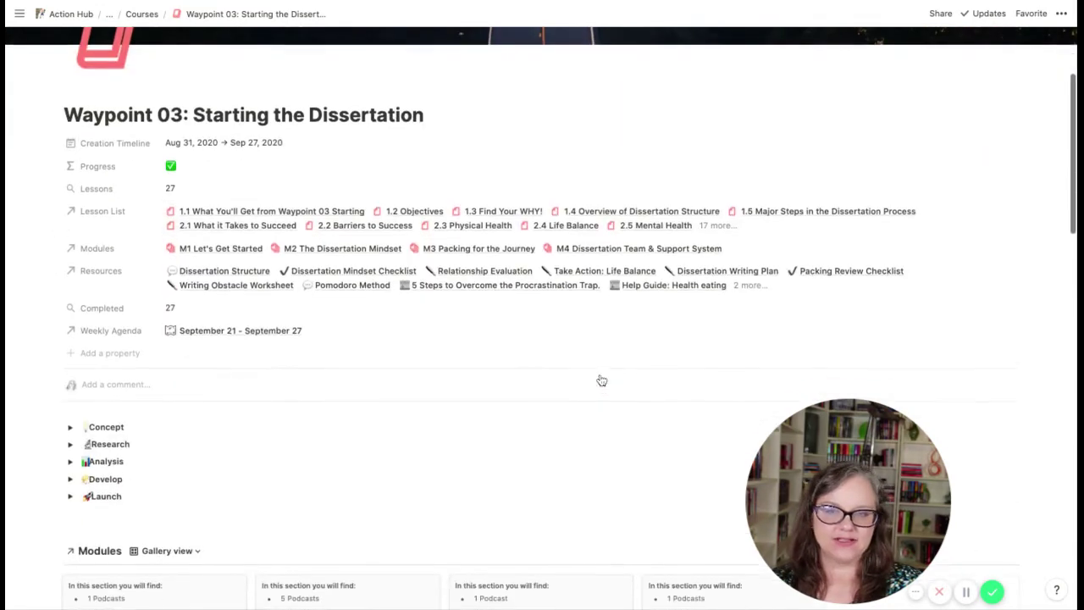
scroll(598, 374, up, 1)
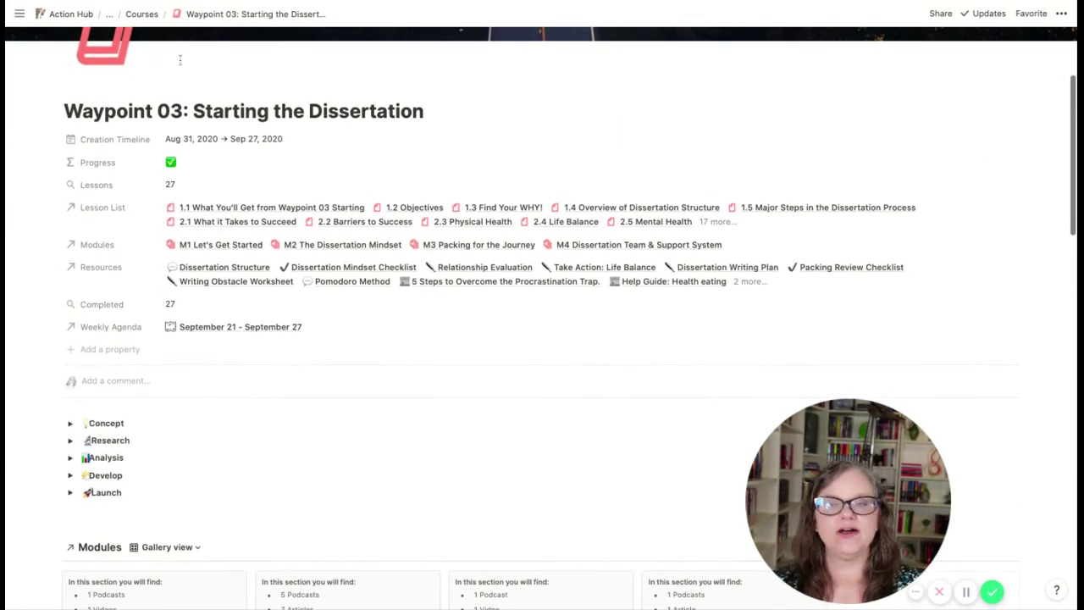
scroll(748, 245, down, 8)
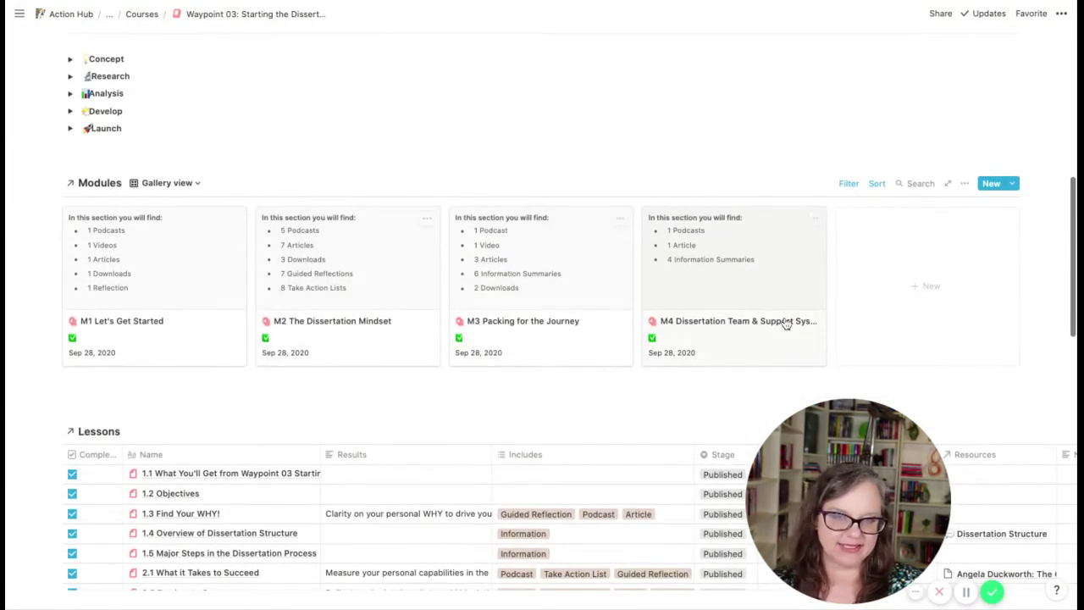
Step: Untick and re-tick lesson 1.4, then move Est. Progress beside the Completed column
click(72, 532)
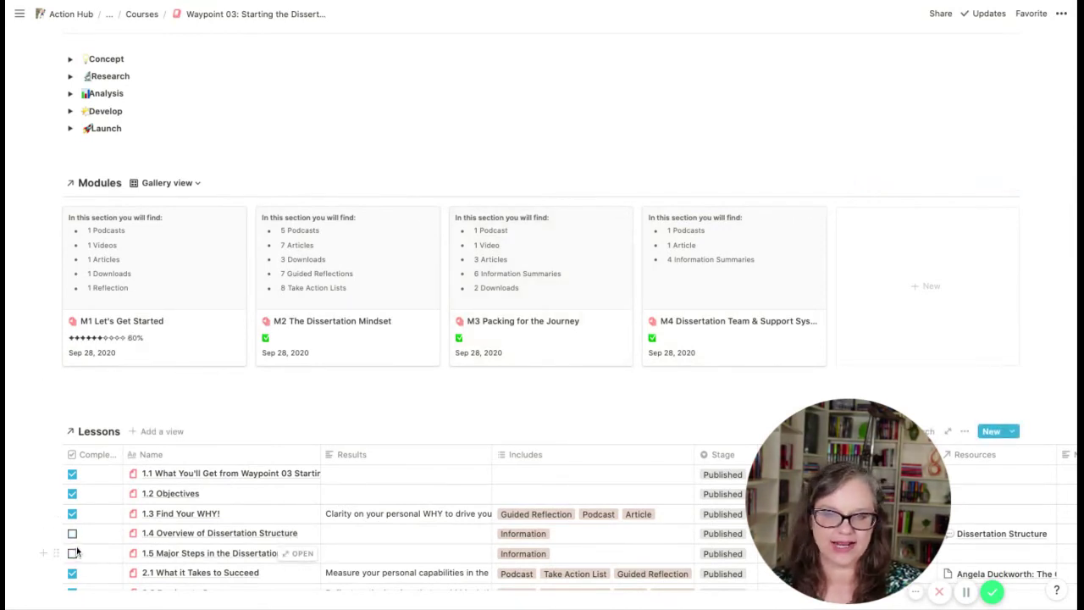
click(72, 532)
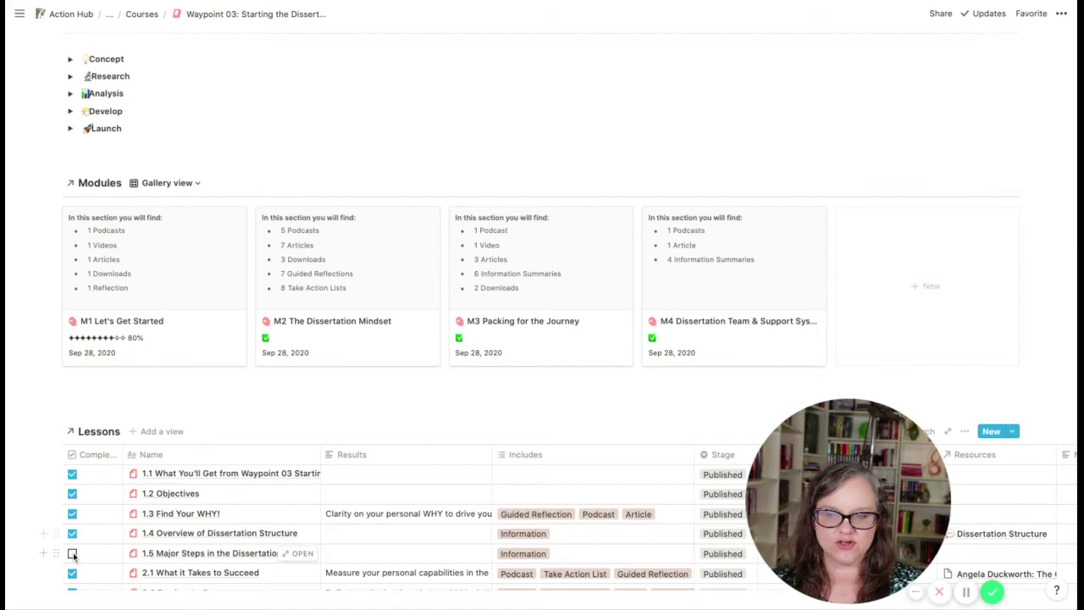
scroll(564, 443, down, 4)
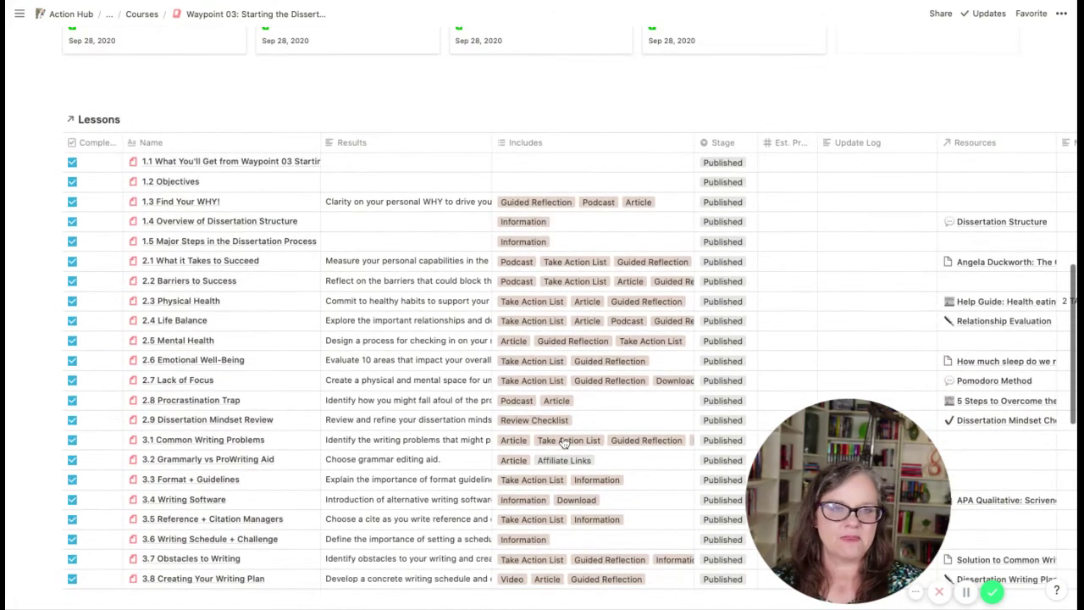
drag(796, 140, 127, 144)
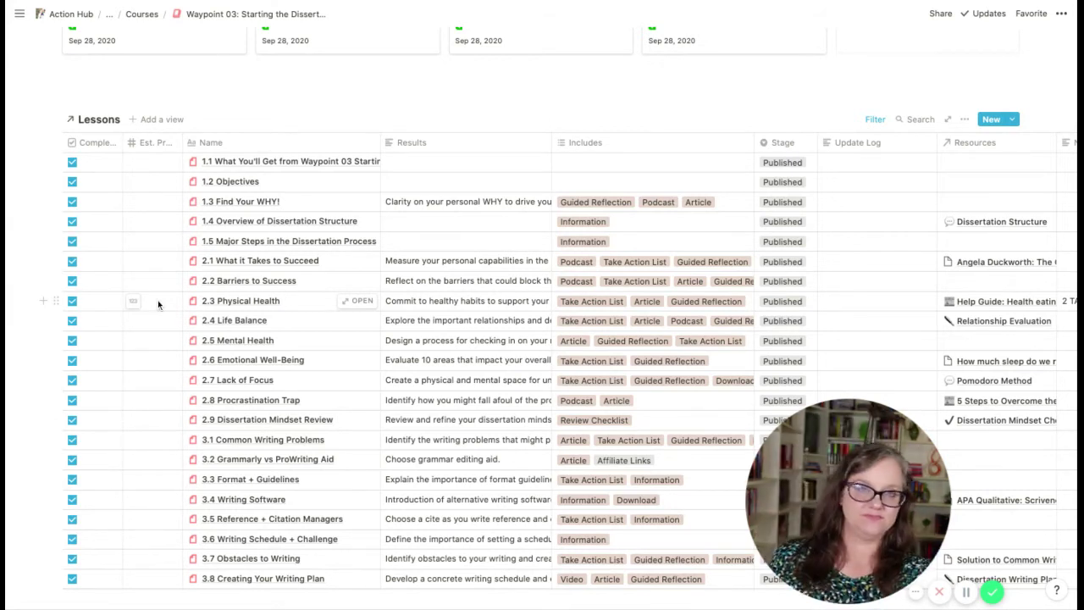
click(135, 166)
text(50)
key(Return)
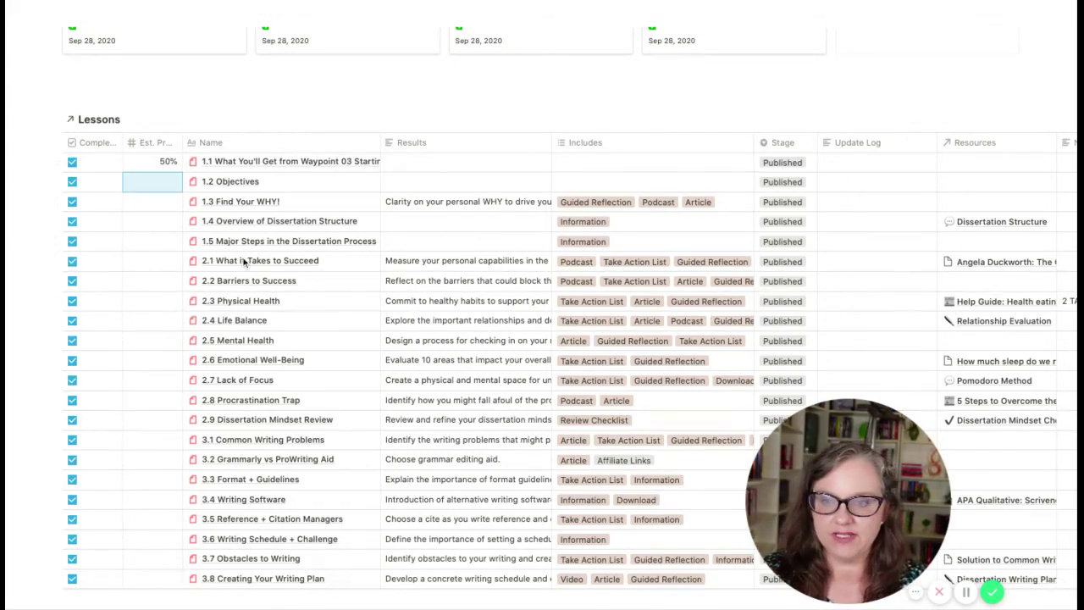
text(25)
key(Return)
text(10)
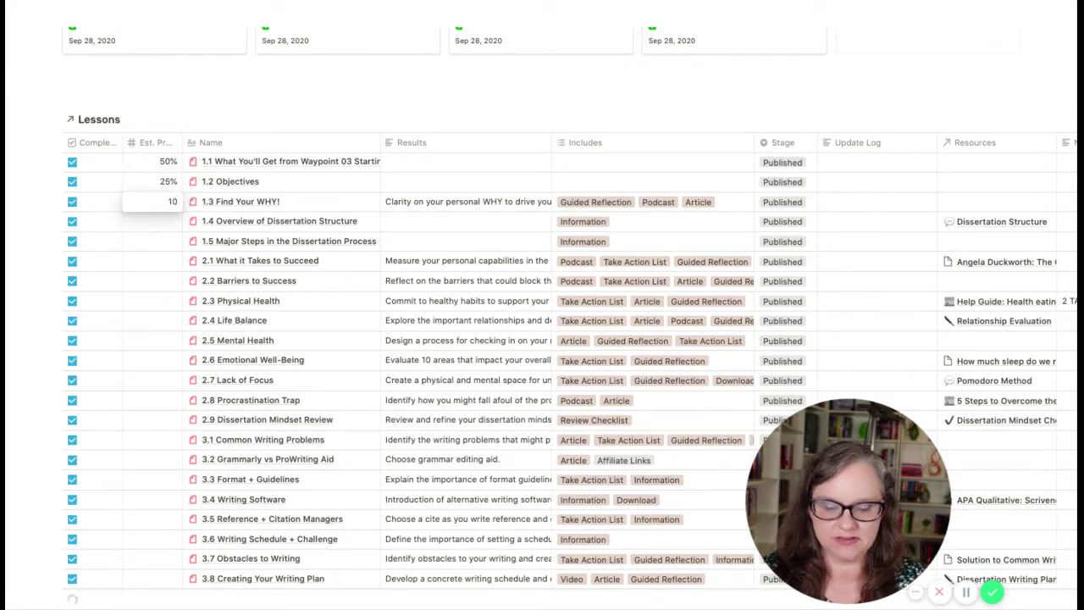
key(Return)
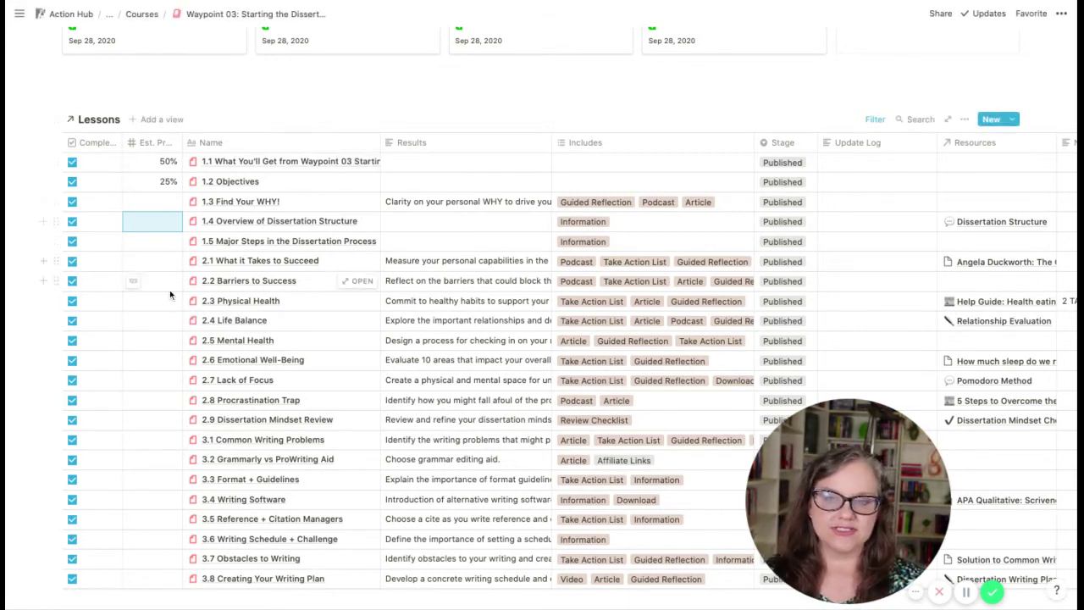
click(152, 162)
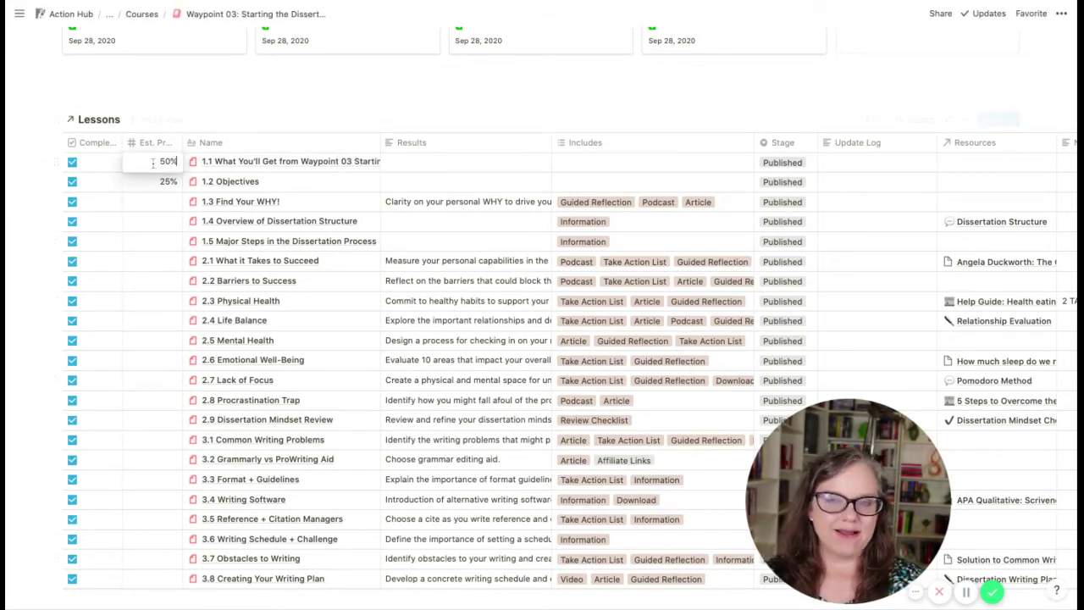
click(152, 182)
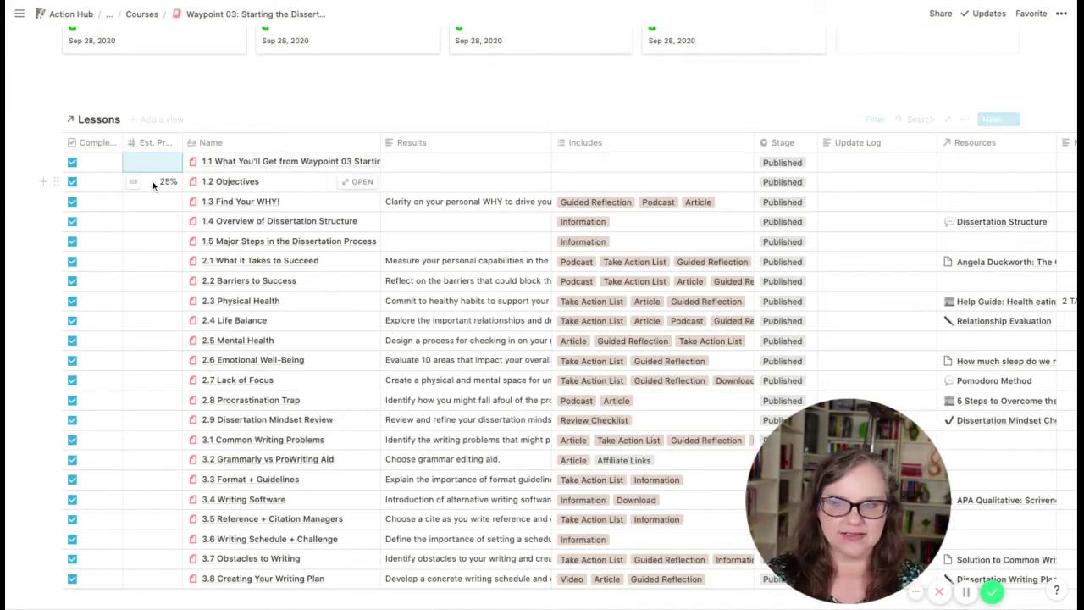
click(175, 185)
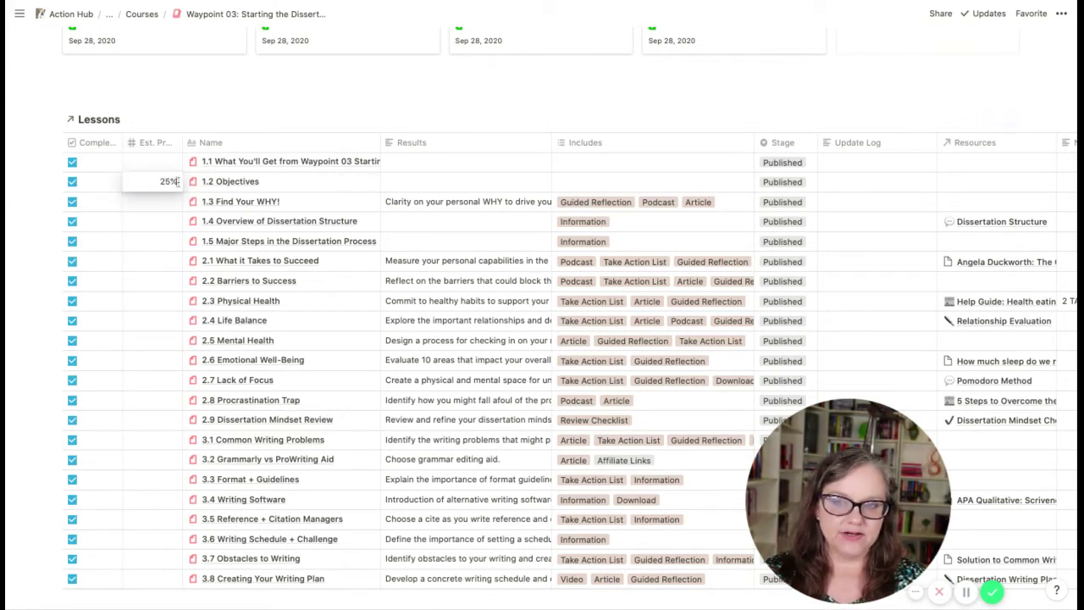
double_click(157, 183)
key(BackSpace)
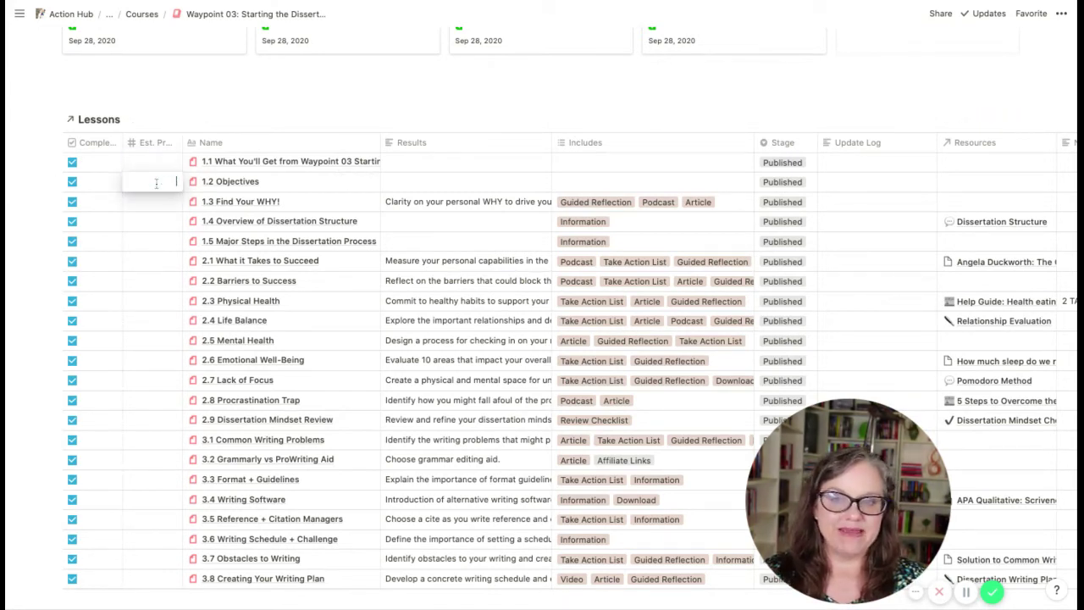
key(Return)
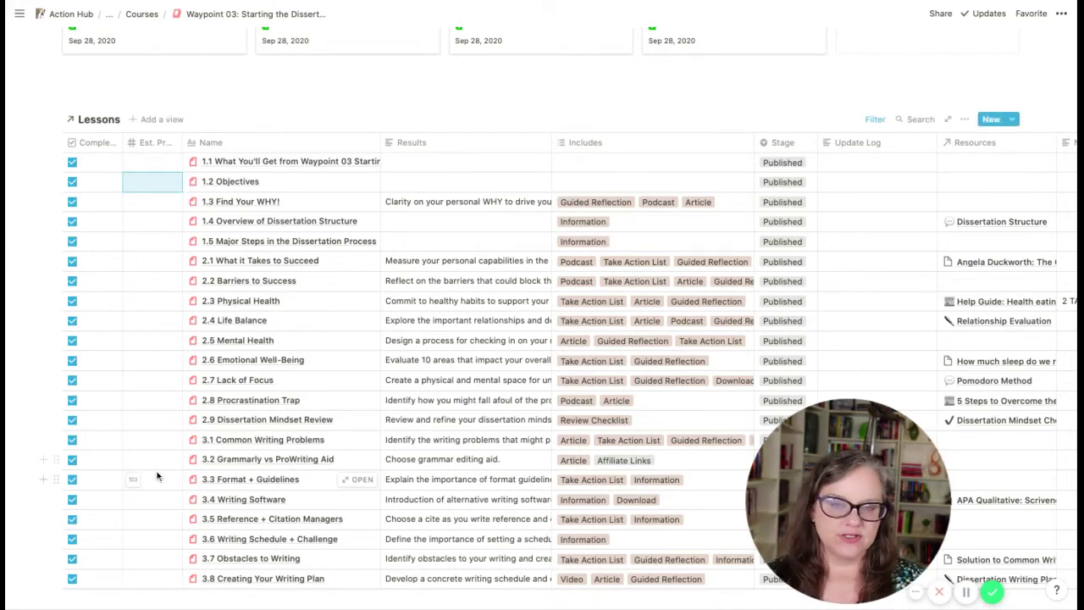
scroll(158, 478, down, 1)
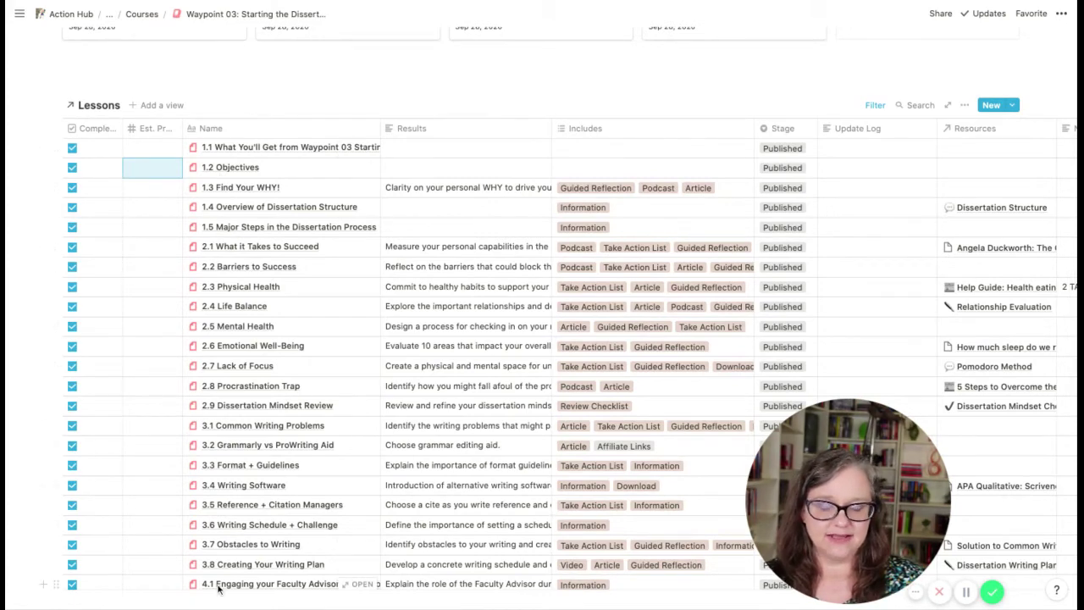
scroll(217, 584, down, 4)
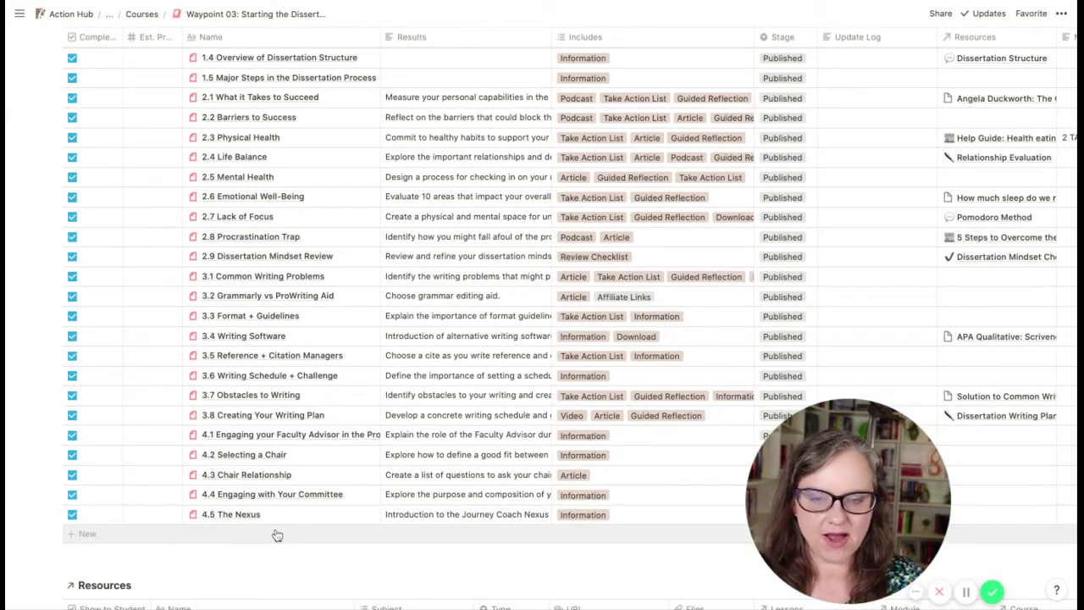
scroll(274, 533, down, 5)
scroll(276, 534, up, 5)
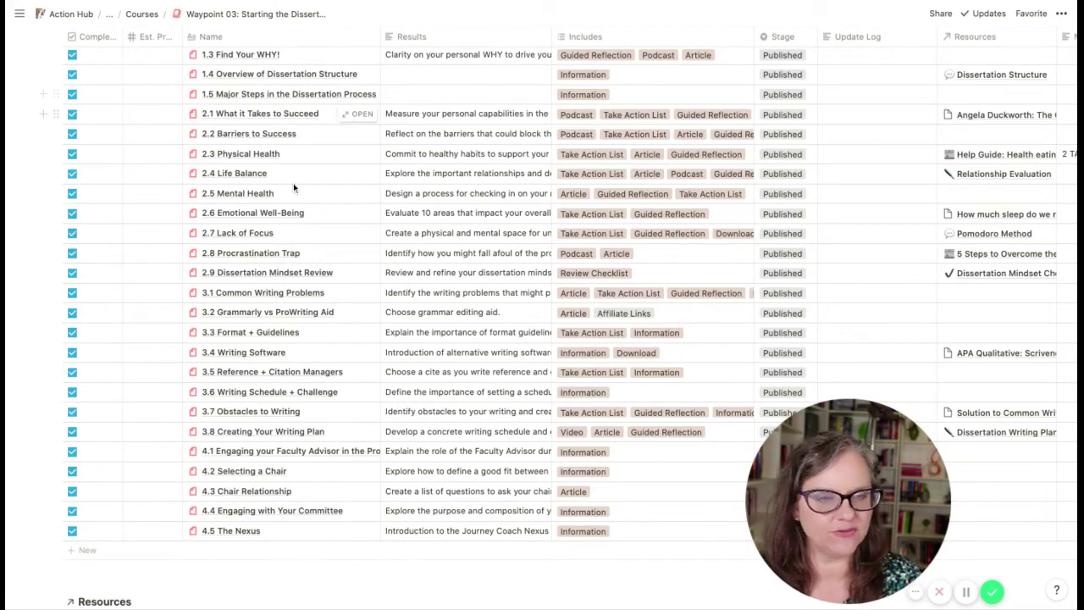
scroll(314, 576, up, 1)
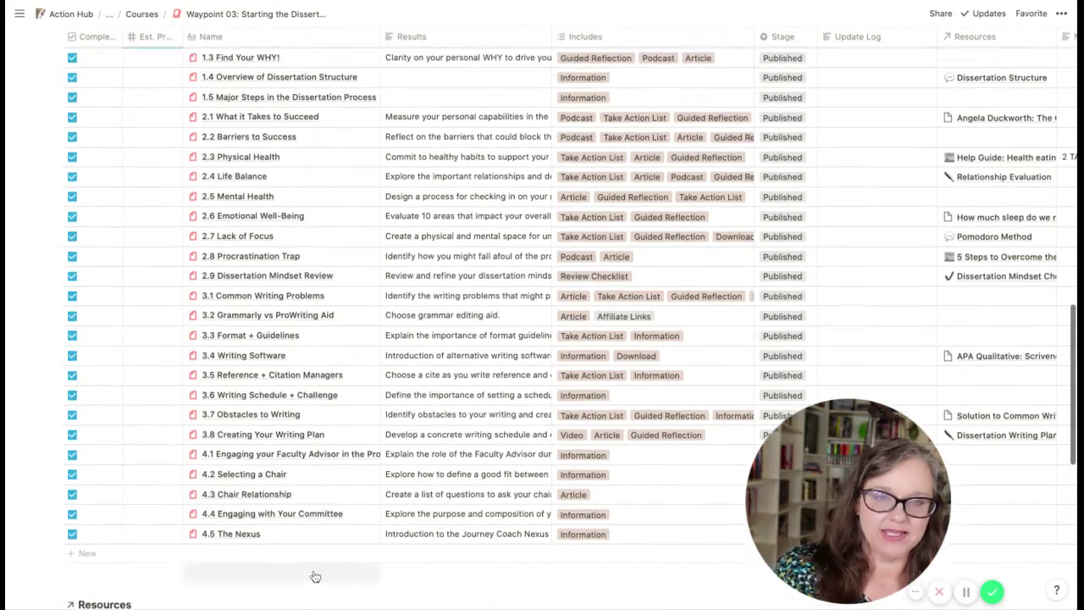
scroll(314, 576, up, 3)
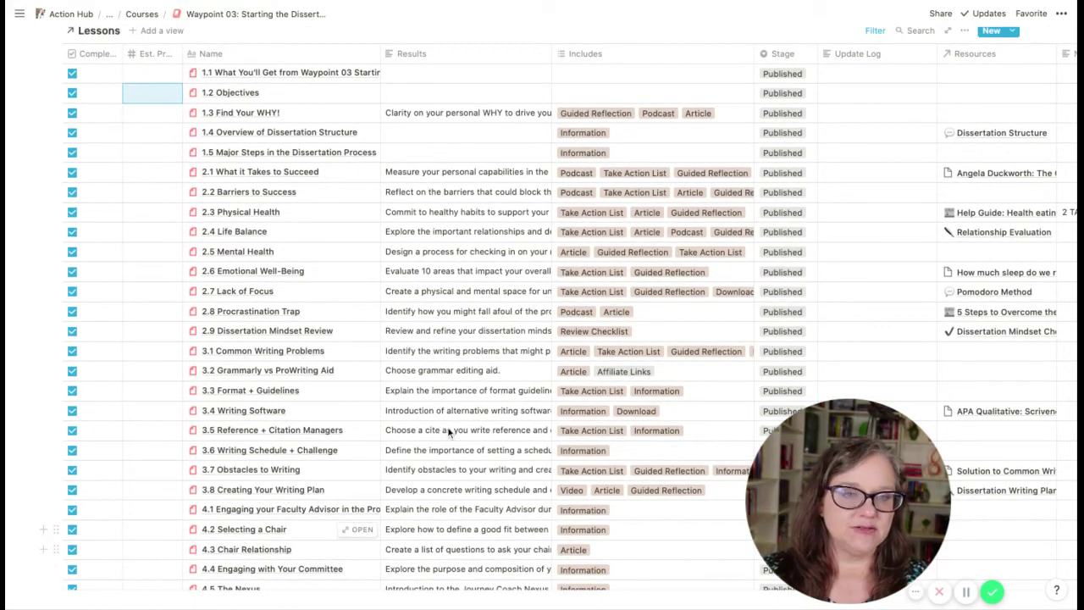
scroll(706, 225, right, 5)
scroll(707, 222, left, 5)
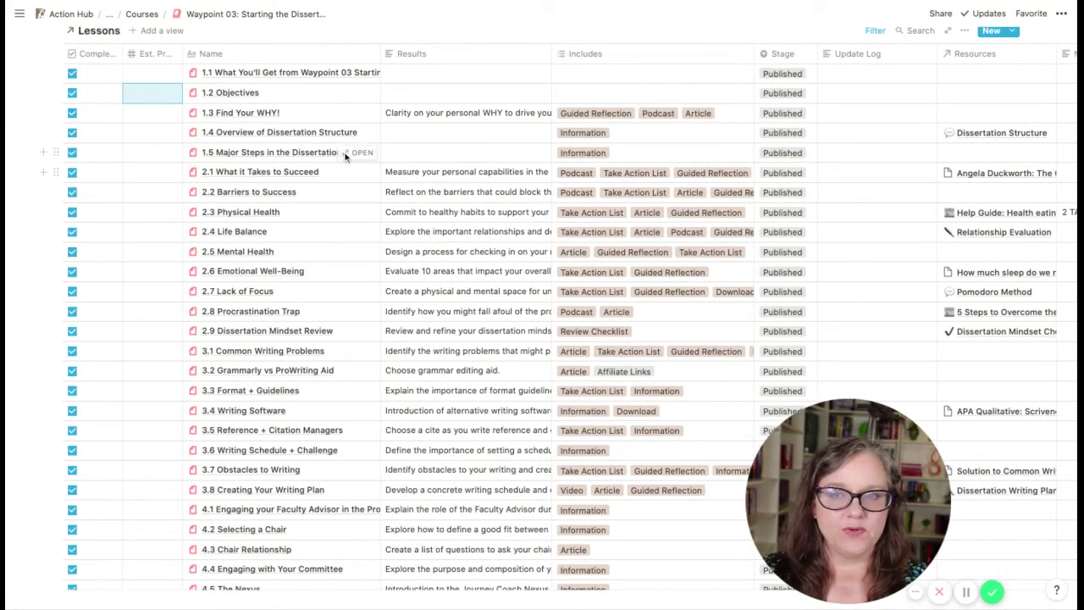
scroll(492, 176, up, 2)
scroll(490, 177, up, 2)
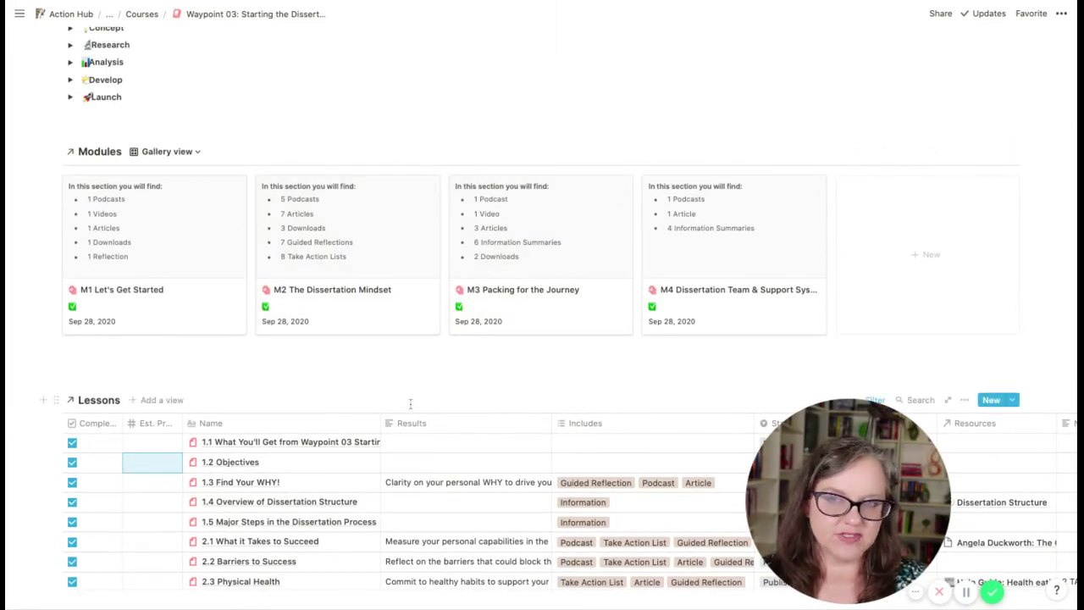
scroll(410, 403, down, 15)
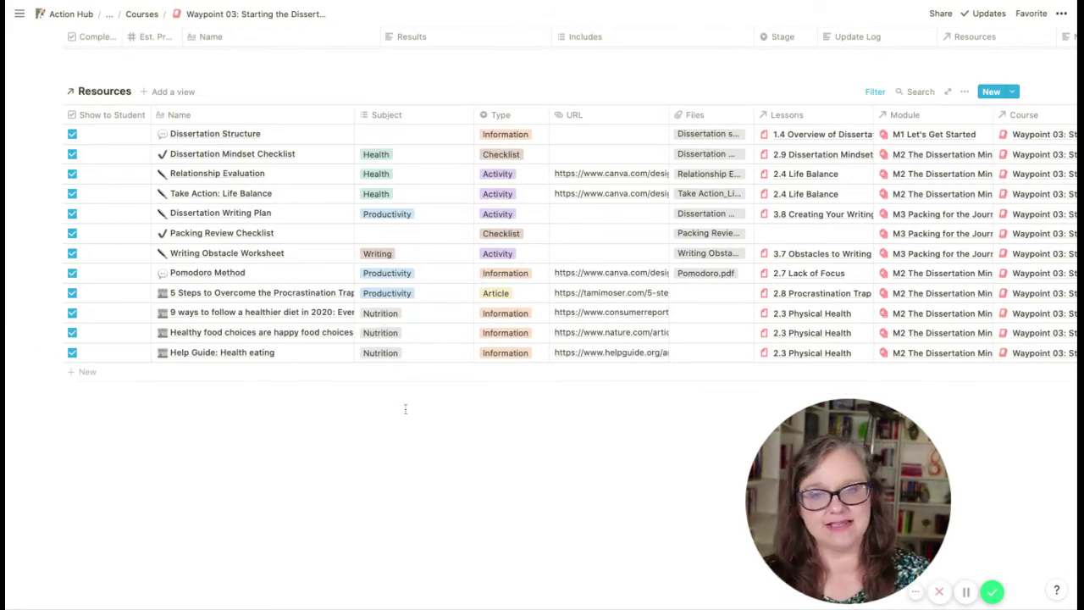
scroll(406, 409, up, 15)
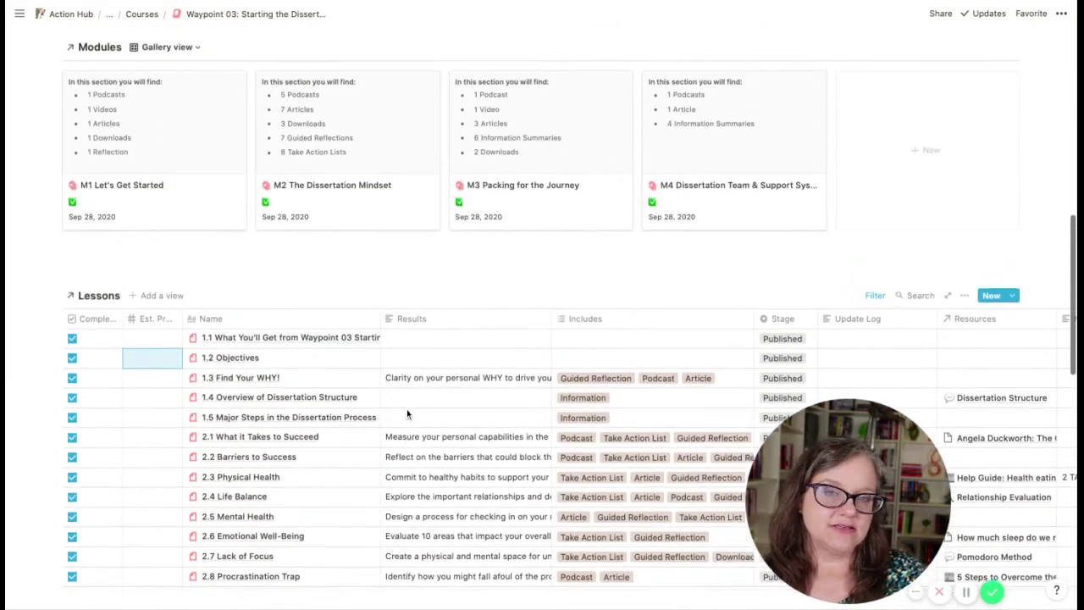
scroll(418, 327, up, 5)
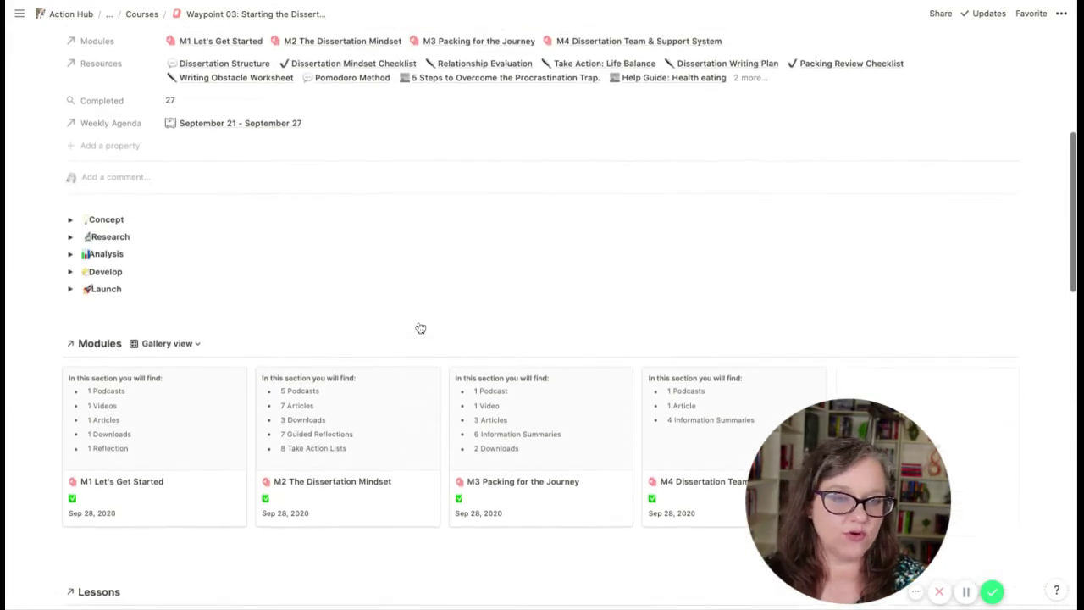
scroll(420, 327, up, 5)
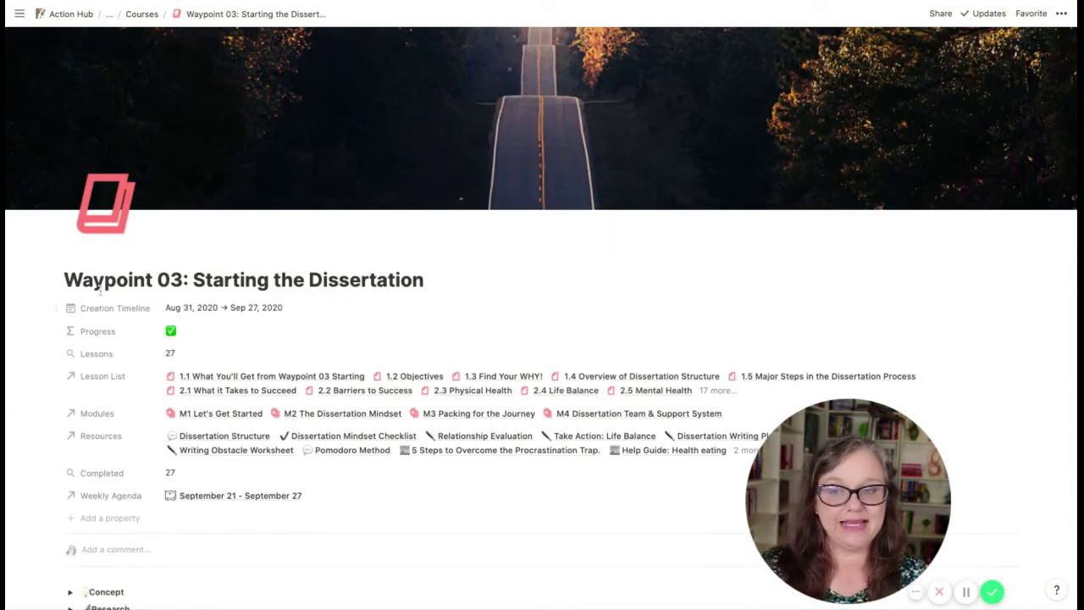
Step: Switch to the Dahlia Consult Group workspace and open the ICU Course Design Portal
mouse_move(4, 257)
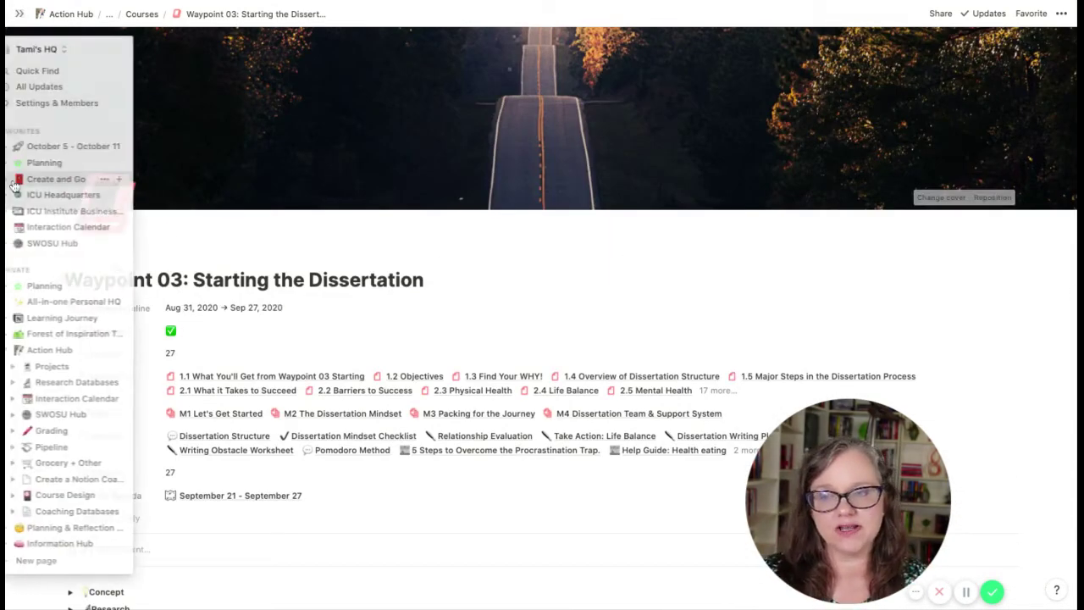
click(52, 50)
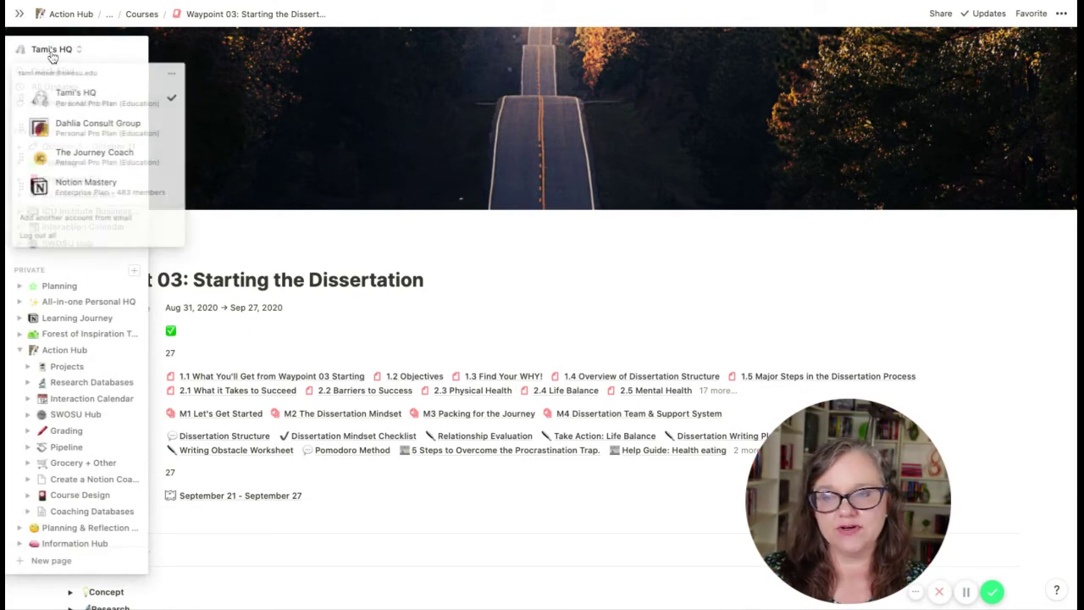
click(85, 127)
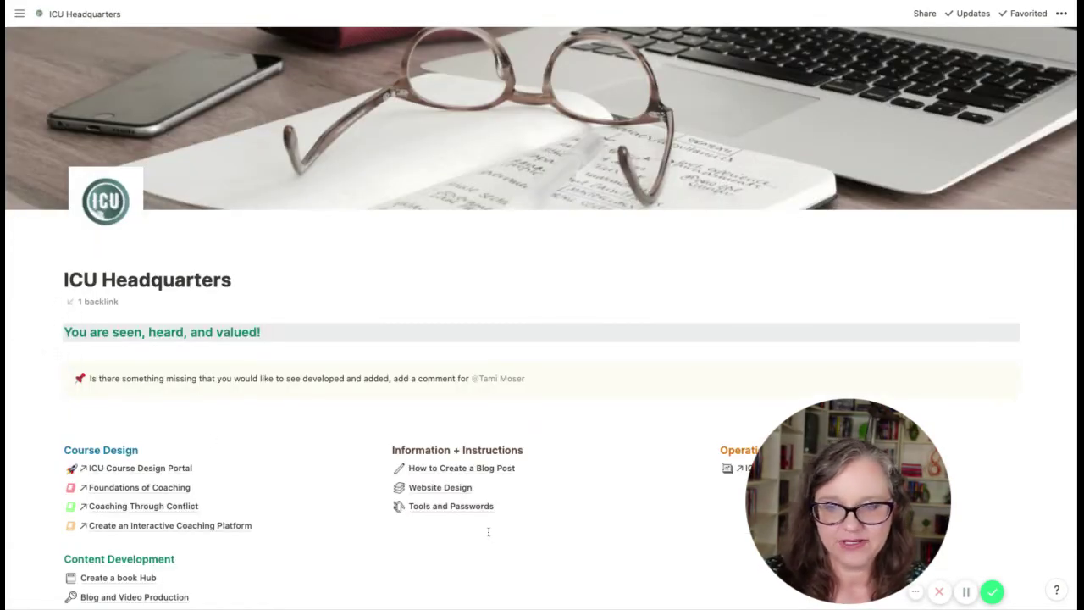
scroll(356, 450, down, 2)
click(154, 340)
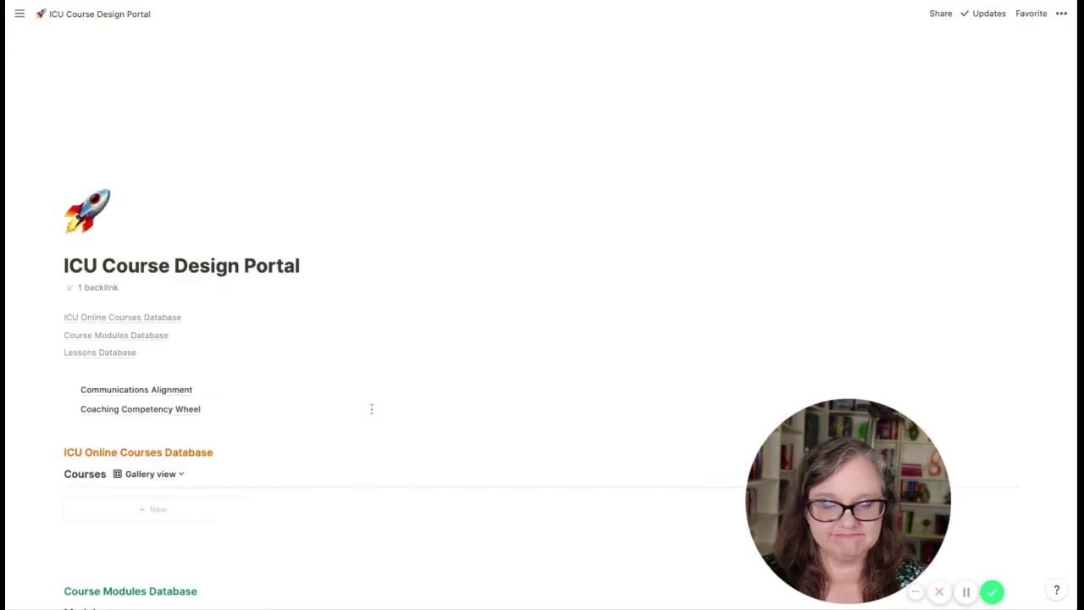
Step: Check which templates are available for new courses
scroll(415, 419, down, 3)
scroll(415, 421, down, 1)
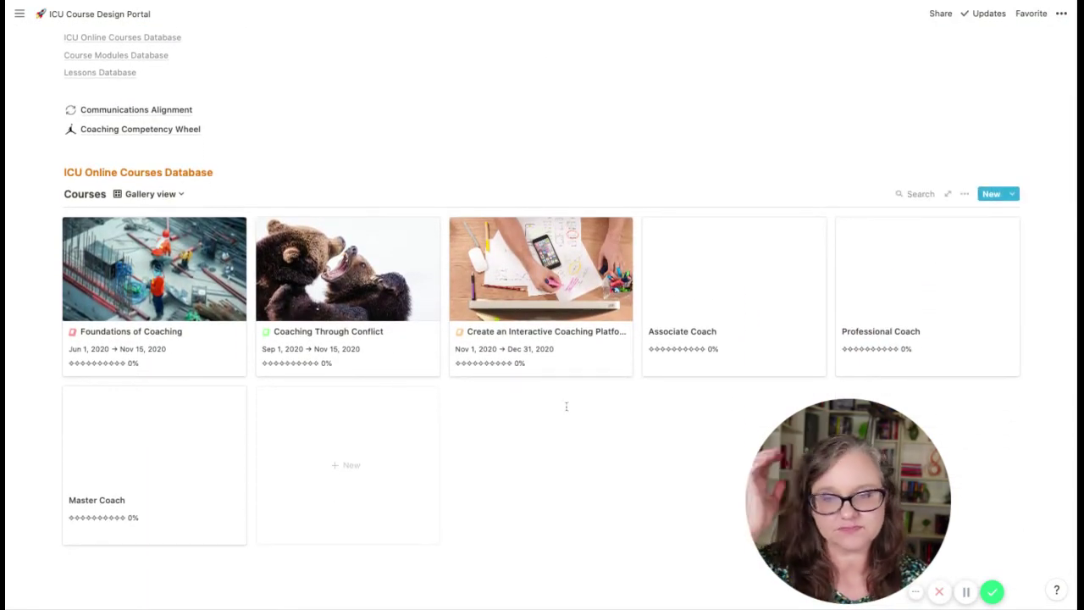
click(1016, 195)
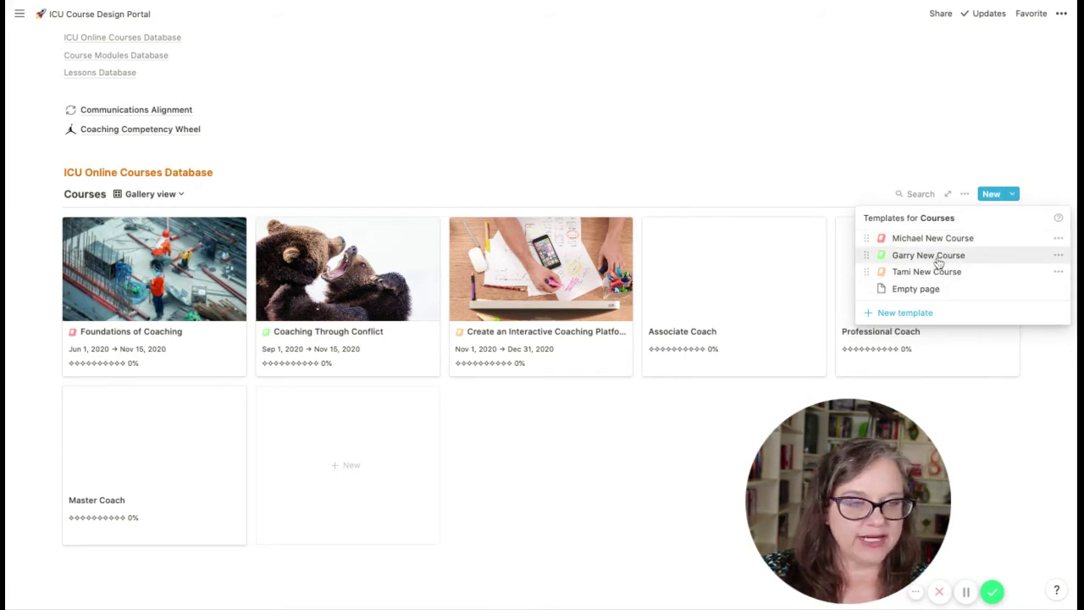
scroll(641, 276, down, 10)
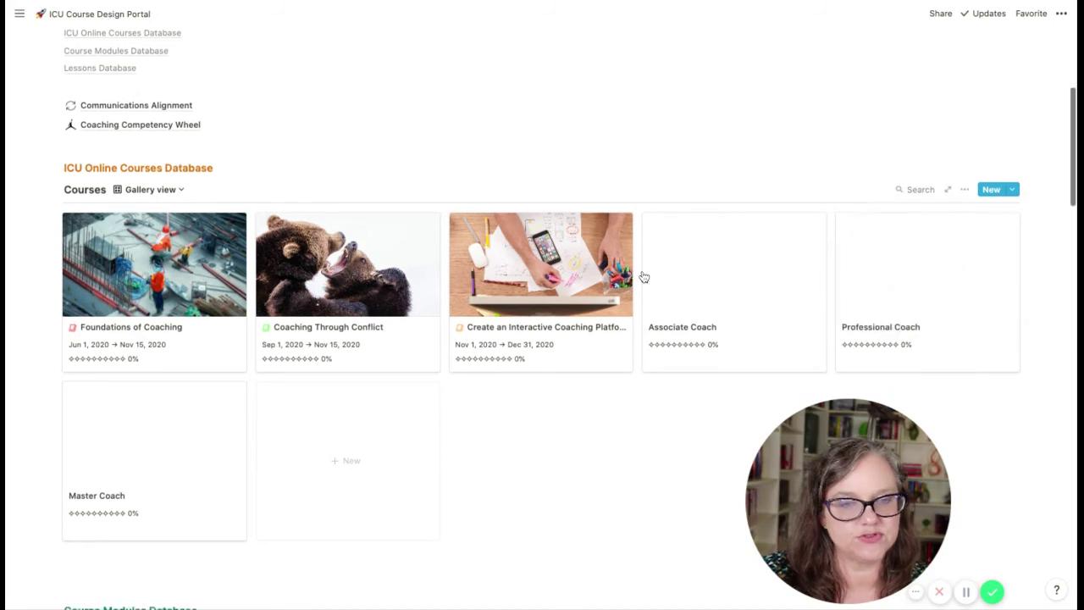
scroll(678, 250, up, 1)
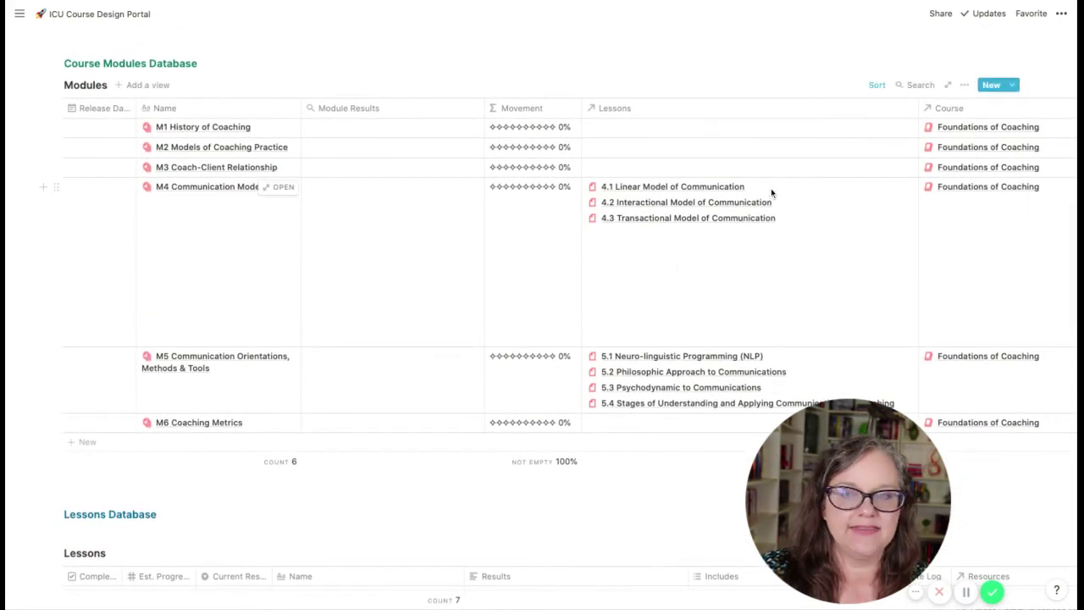
Step: Move the Modules table's Assigned to column just before Name
scroll(771, 189, right, 5)
scroll(771, 188, right, 8)
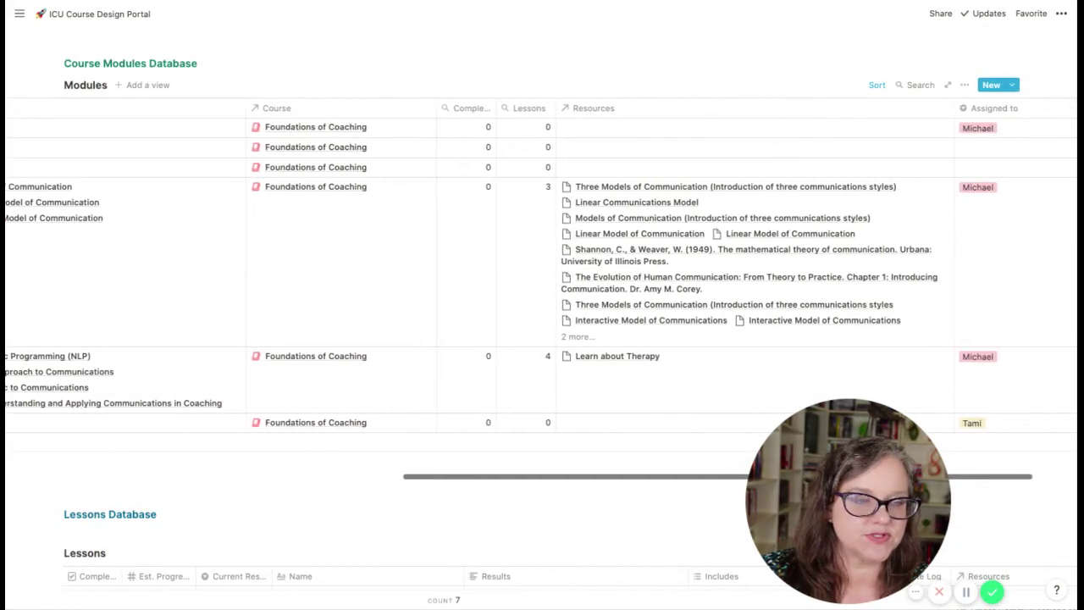
drag(881, 105, 935, 111)
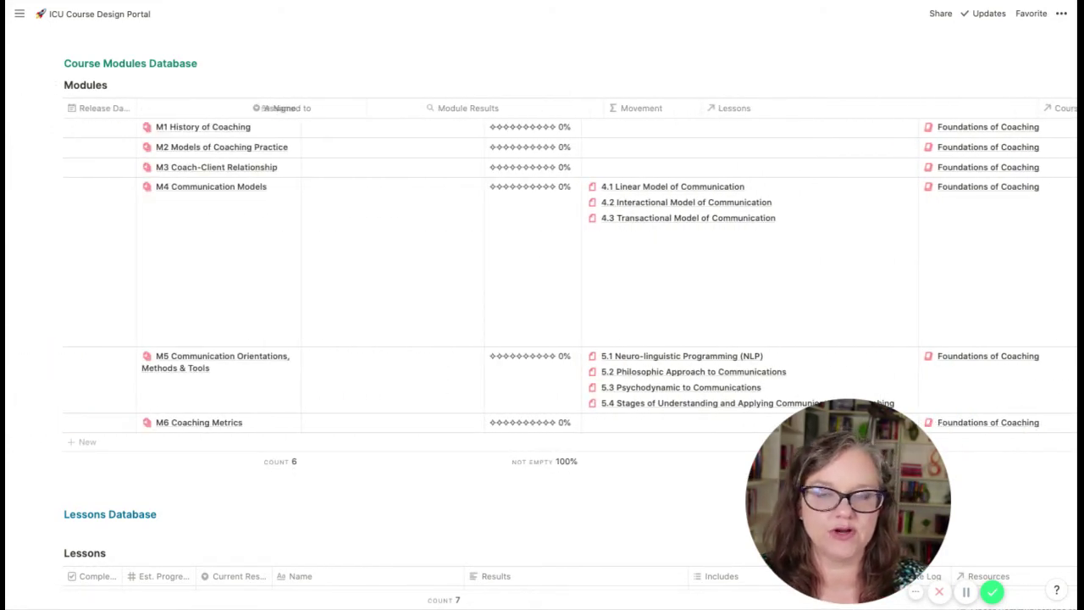
drag(282, 108, 263, 109)
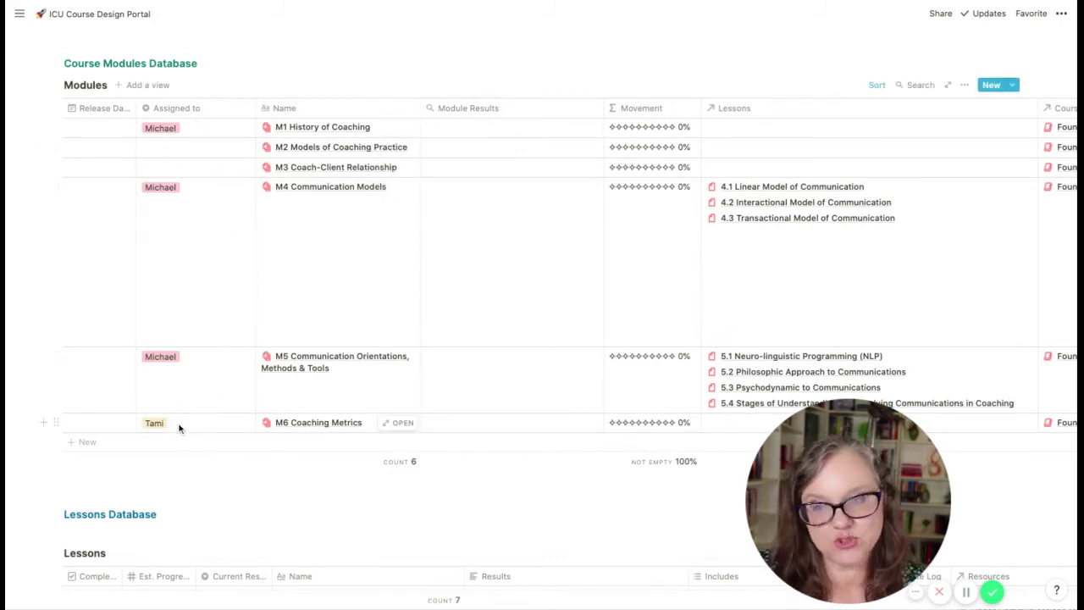
scroll(182, 426, down, 5)
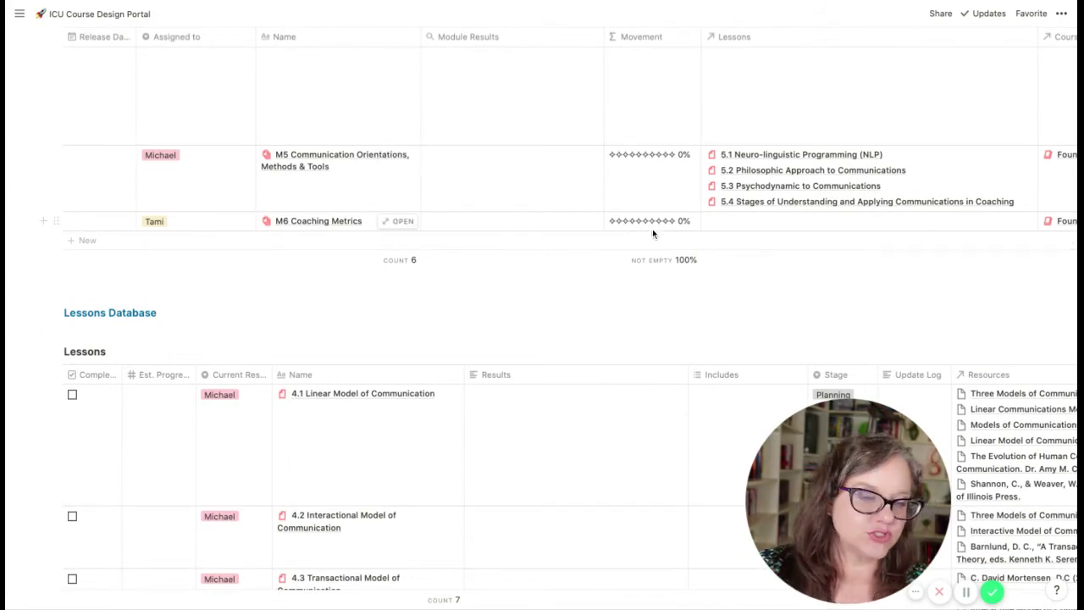
scroll(516, 293, up, 15)
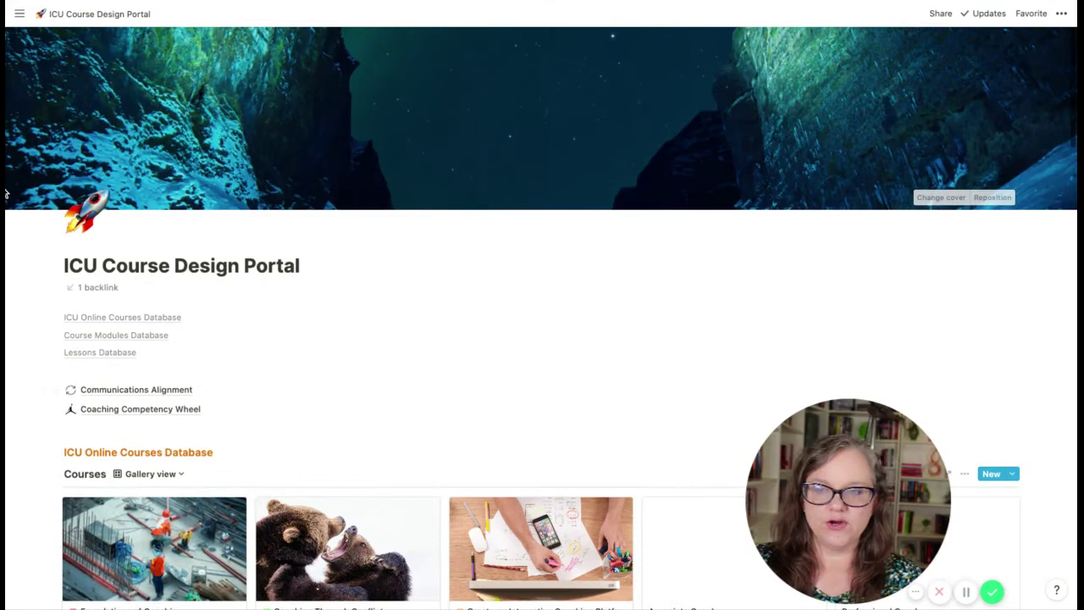
Step: Open the Templates' Course Design Portal and scroll its Learning to Build an E-Course tables
mouse_move(9, 188)
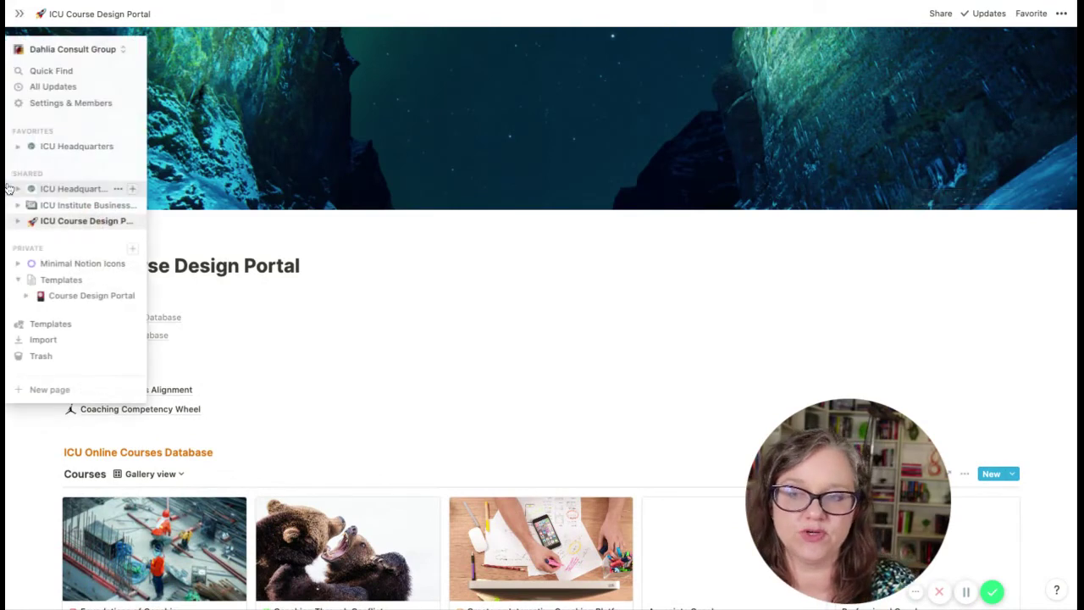
click(89, 297)
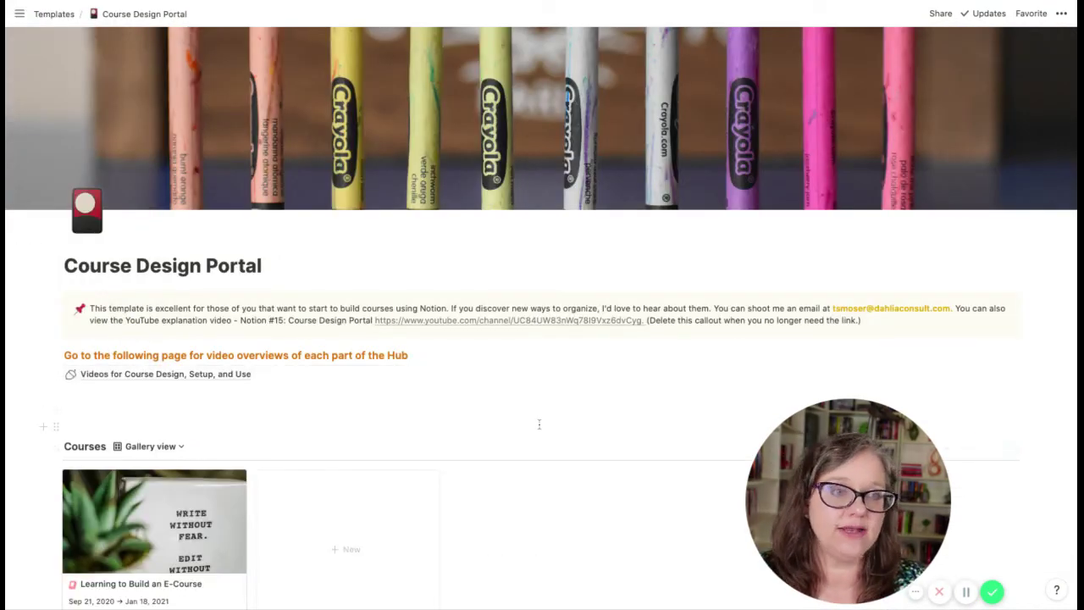
scroll(537, 422, down, 3)
scroll(508, 371, down, 10)
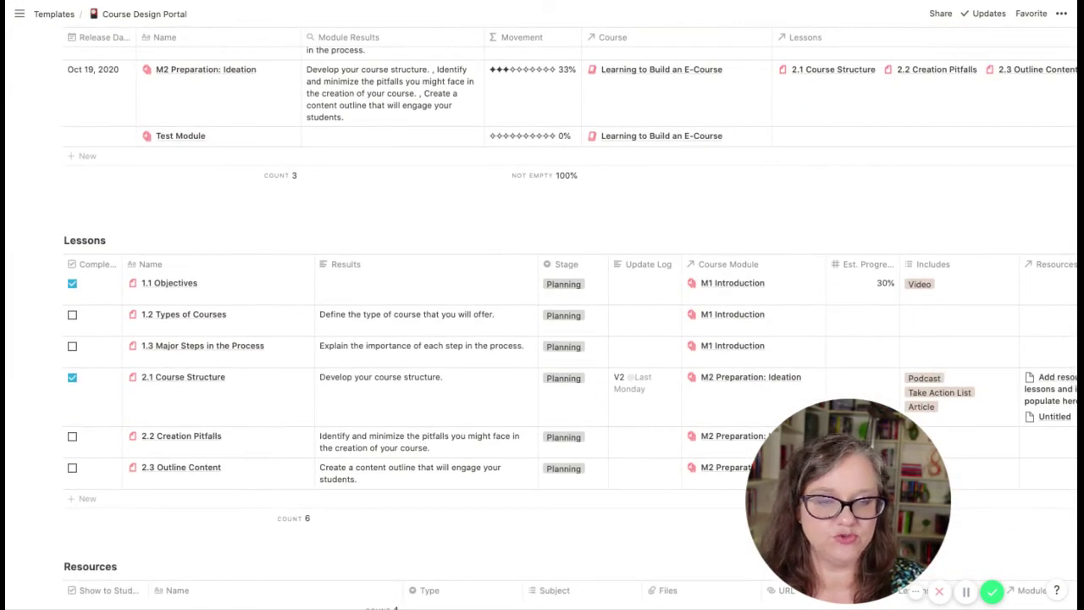
scroll(609, 428, down, 2)
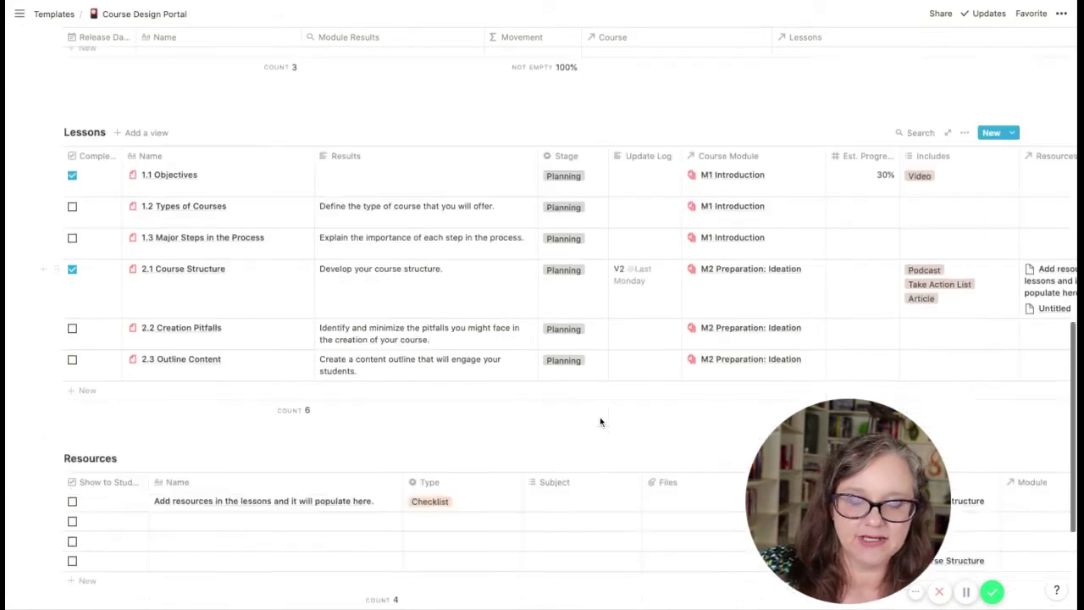
scroll(600, 416, up, 2)
scroll(600, 416, up, 15)
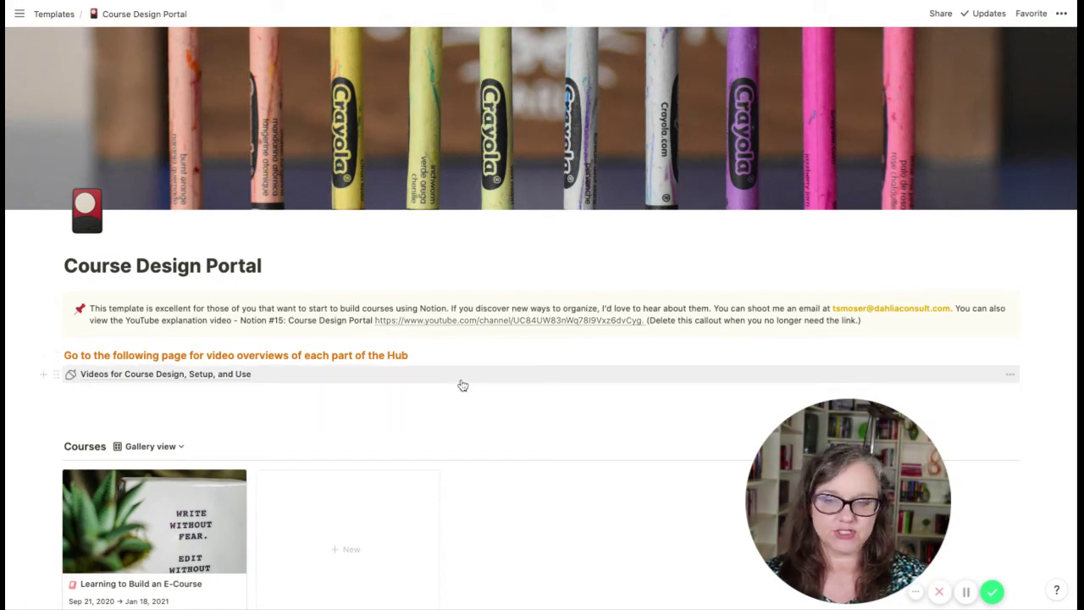
Step: View the Videos for Course Design, Setup, and Use page, then return to Course Design Portal
click(198, 376)
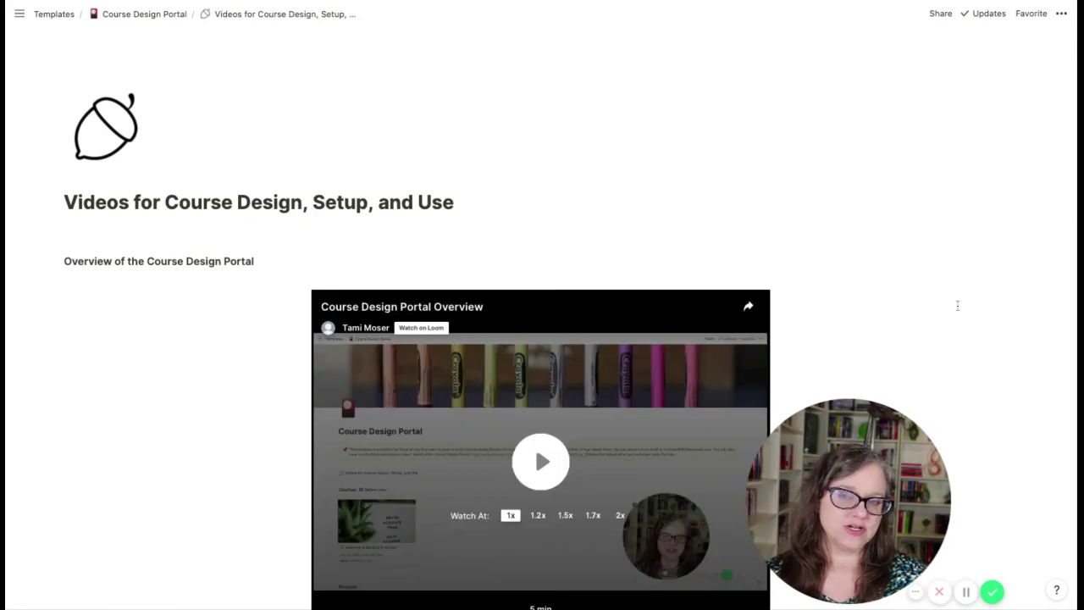
scroll(958, 305, down, 10)
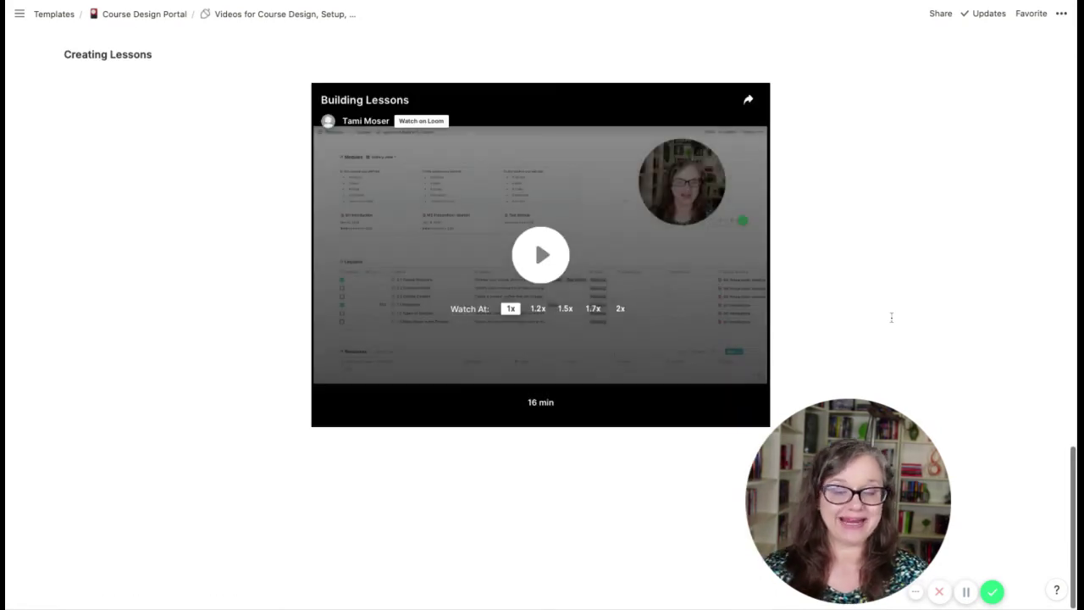
scroll(886, 318, up, 15)
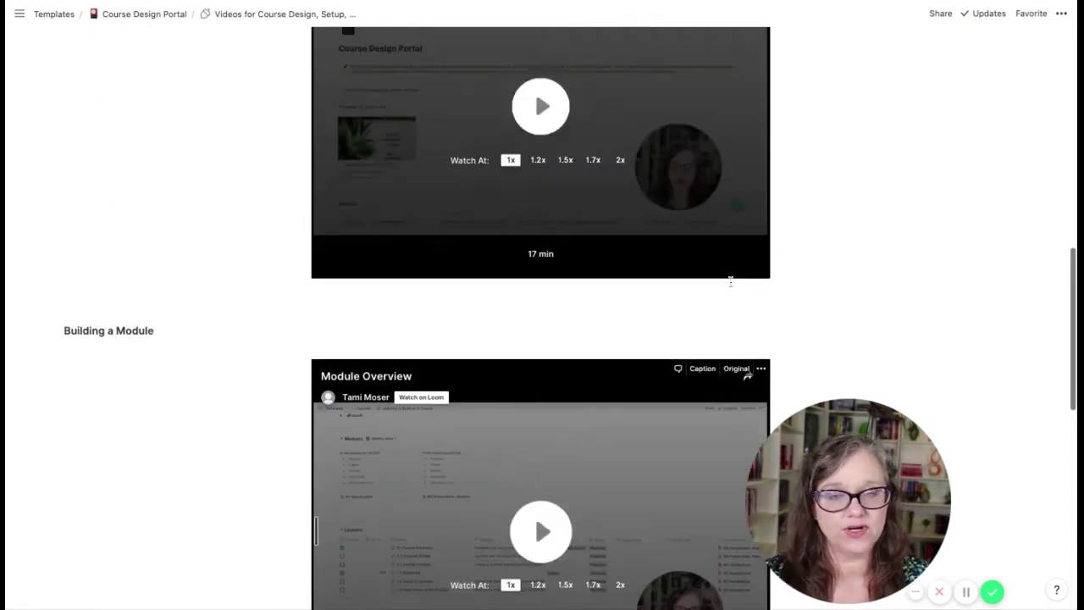
scroll(659, 275, up, 4)
scroll(535, 202, up, 6)
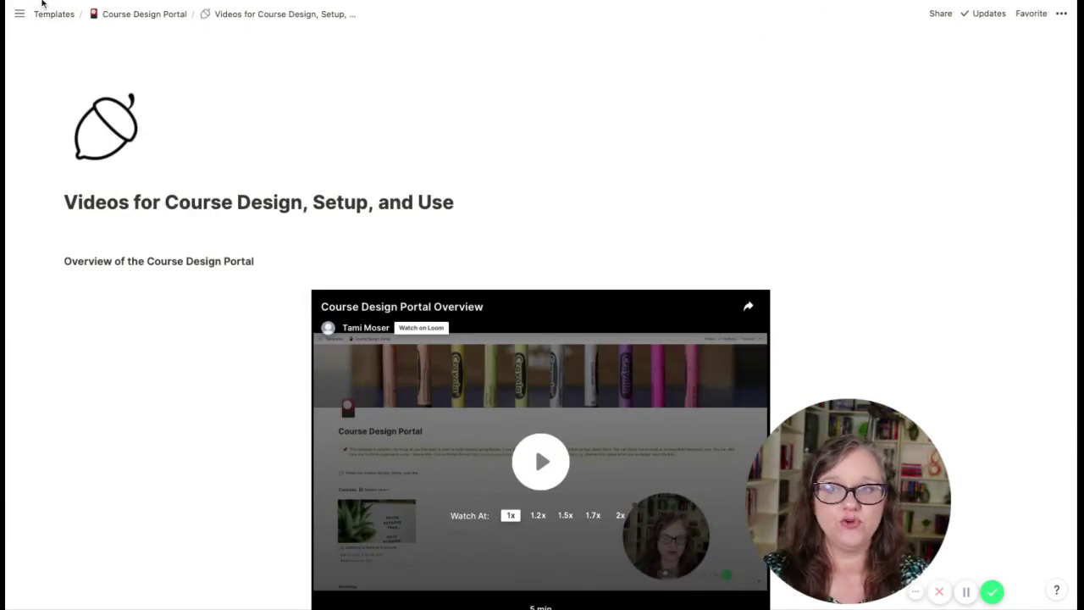
click(140, 14)
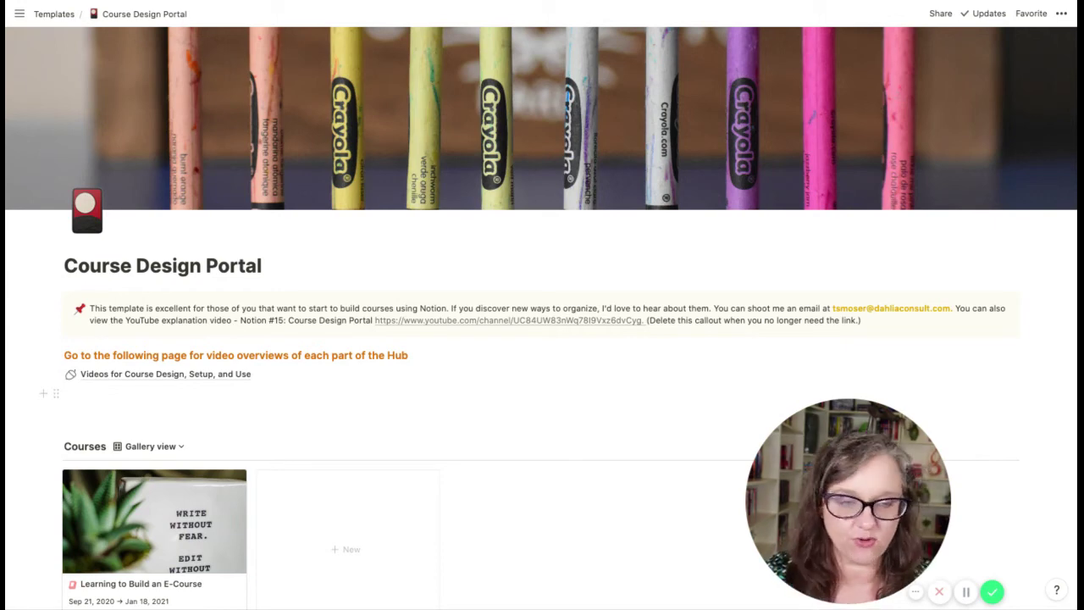
Step: Switch to the personal workspace and scroll down its weekly page
scroll(528, 416, down, 5)
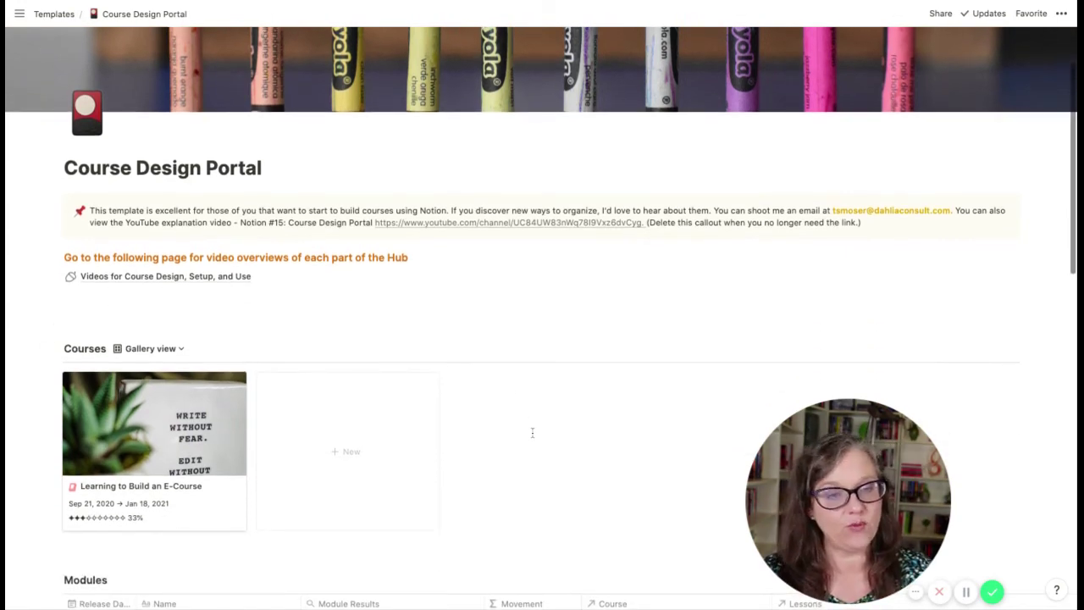
scroll(531, 432, down, 2)
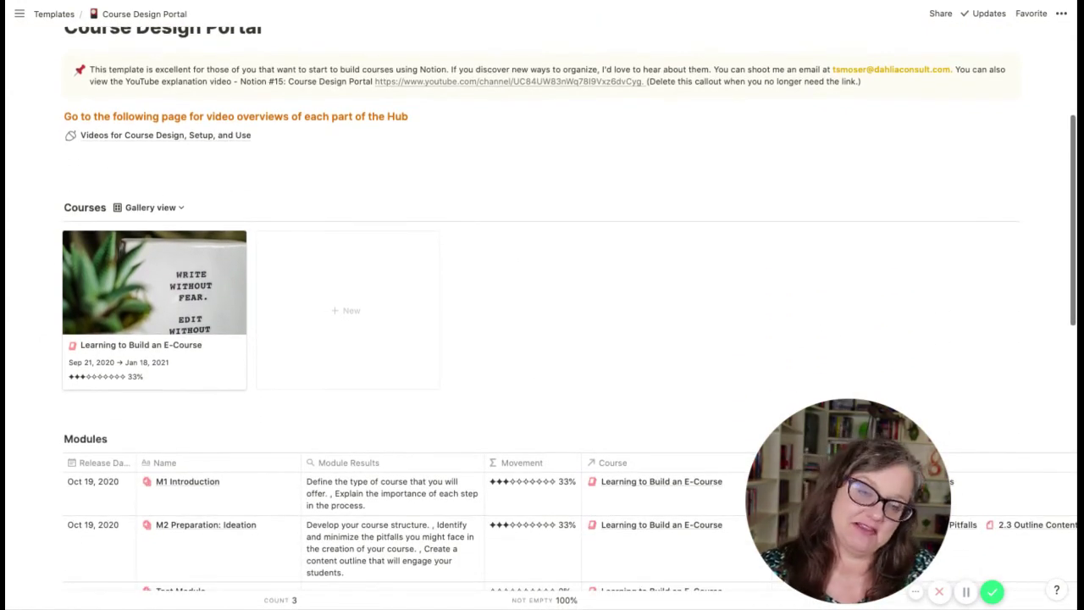
scroll(500, 433, down, 5)
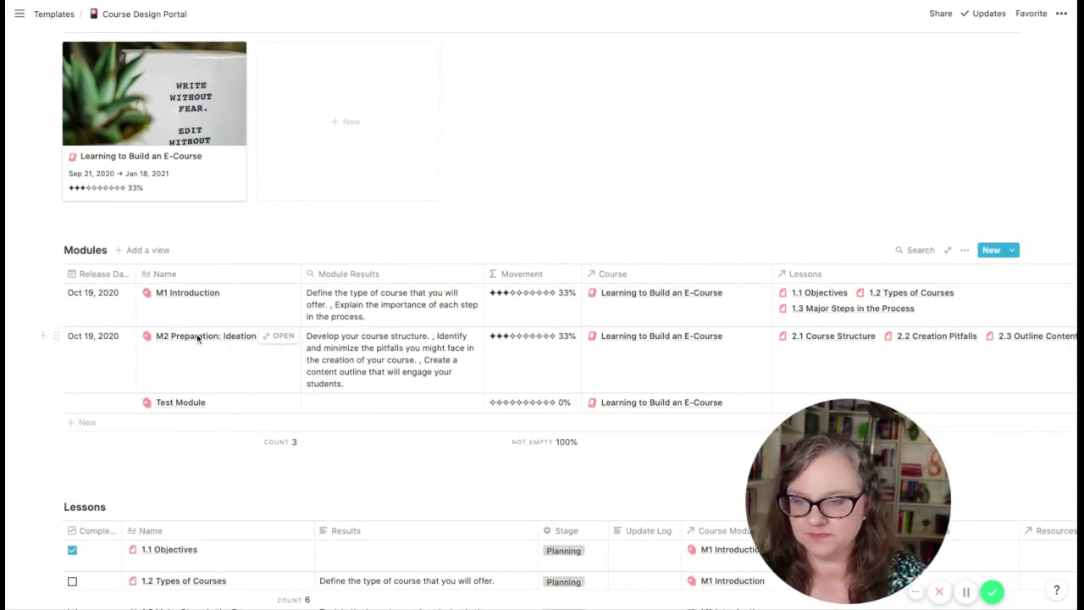
scroll(200, 343, up, 5)
scroll(206, 355, up, 4)
mouse_move(6, 213)
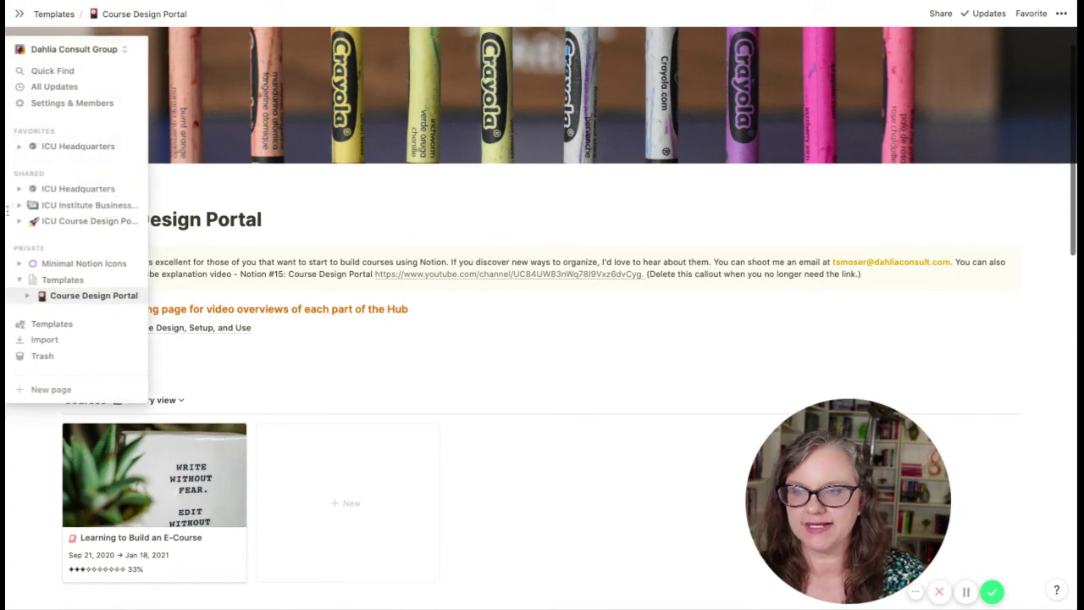
click(78, 51)
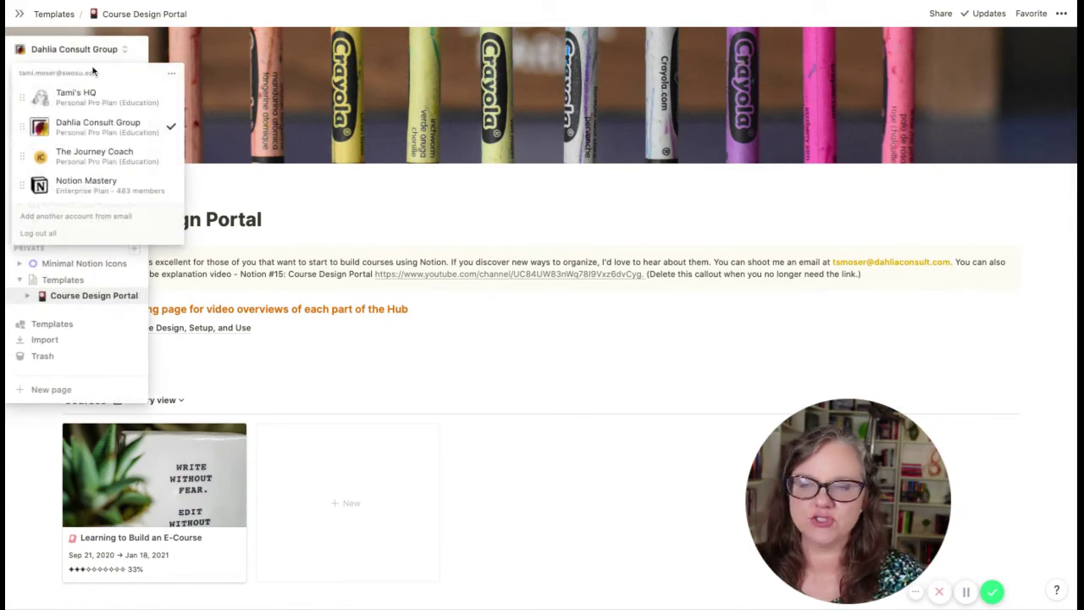
click(97, 112)
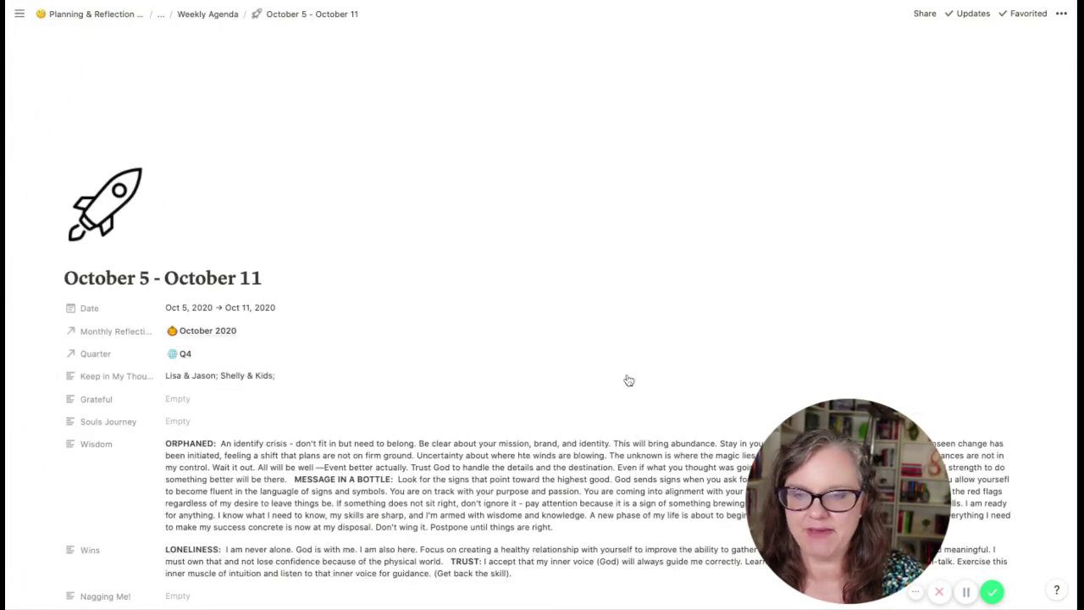
scroll(591, 421, down, 10)
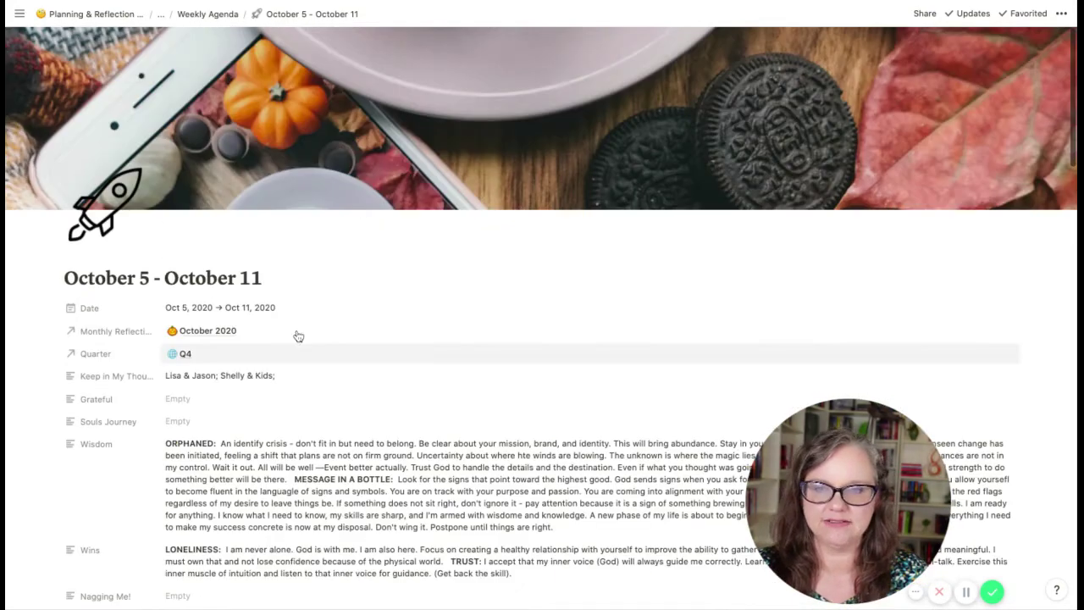
mouse_move(29, 154)
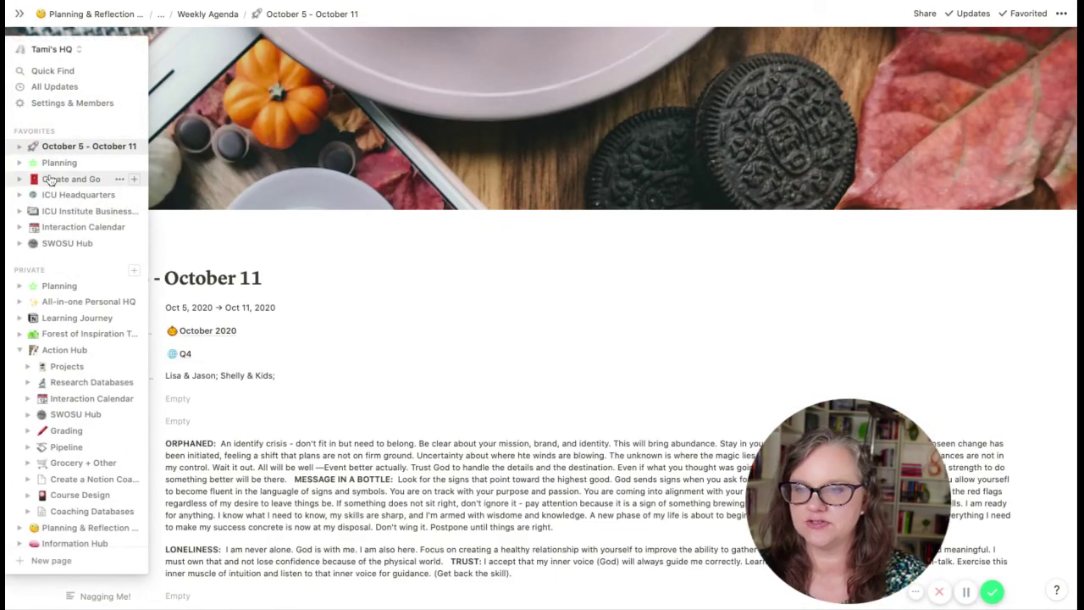
scroll(527, 409, down, 6)
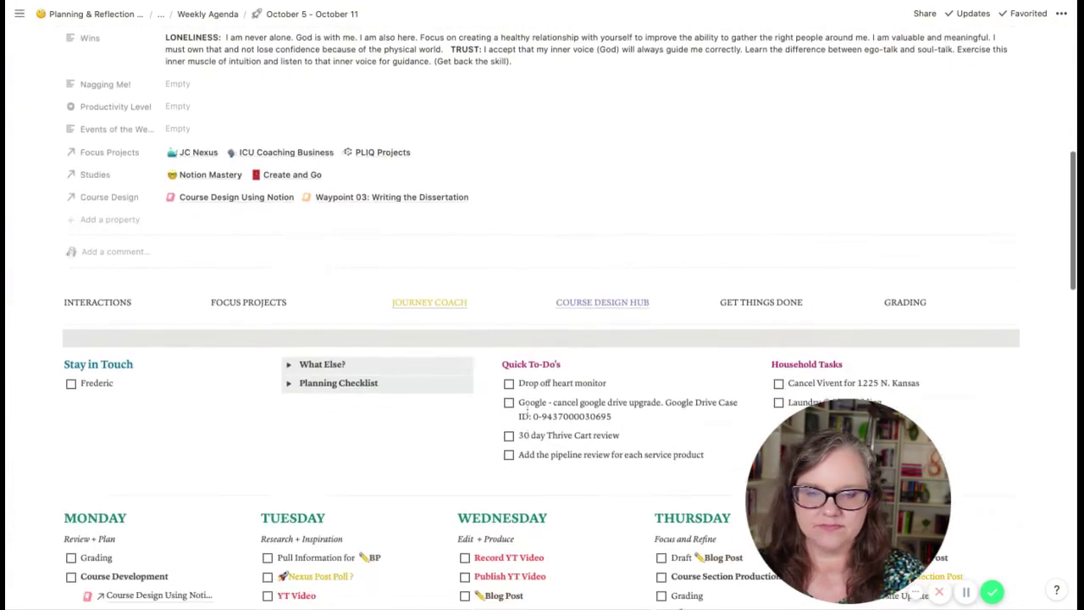
Step: Open the Course Design hub and preview lesson 2.3 Physical Health from its Lessons table
click(602, 242)
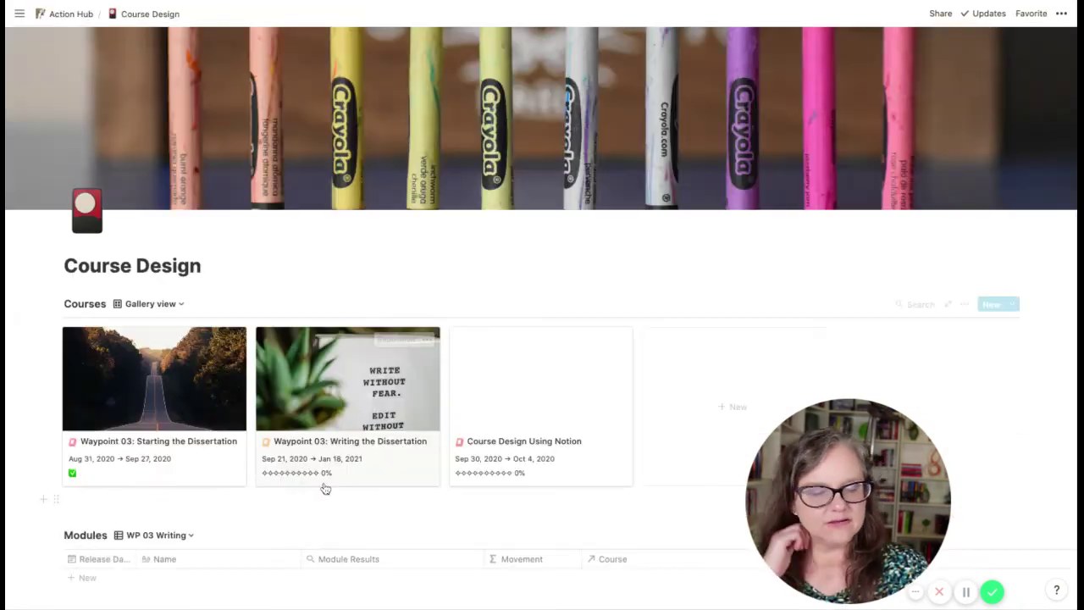
scroll(378, 494, down, 5)
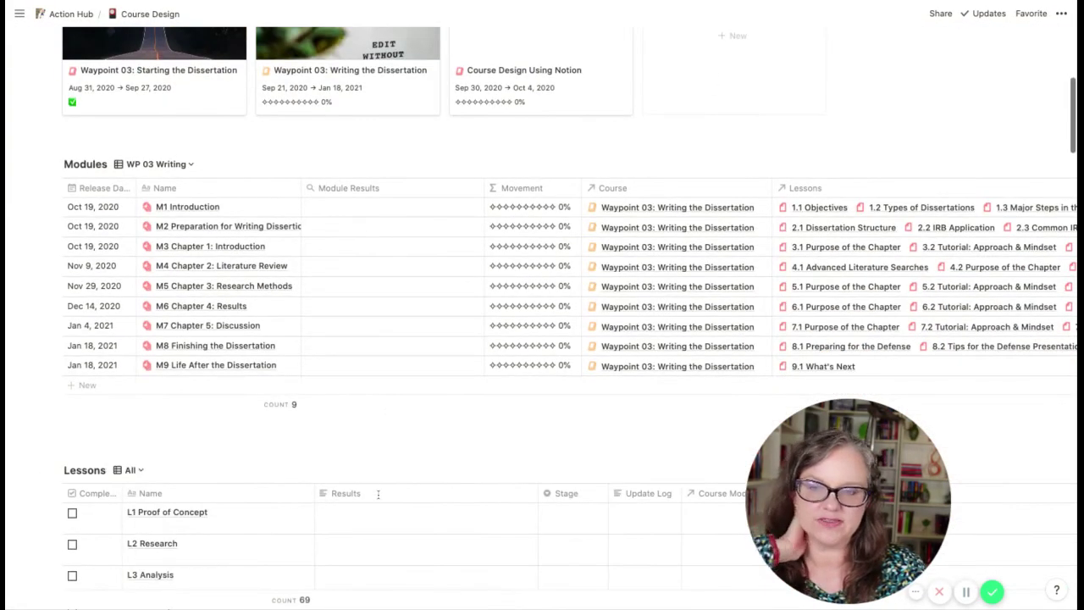
scroll(254, 462, down, 5)
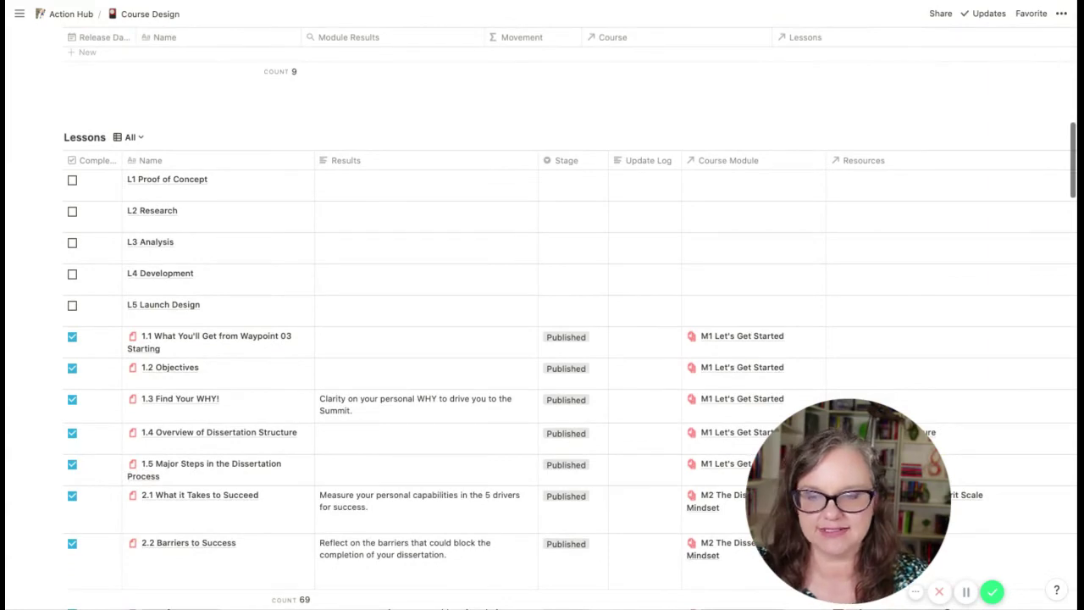
scroll(307, 397, down, 2)
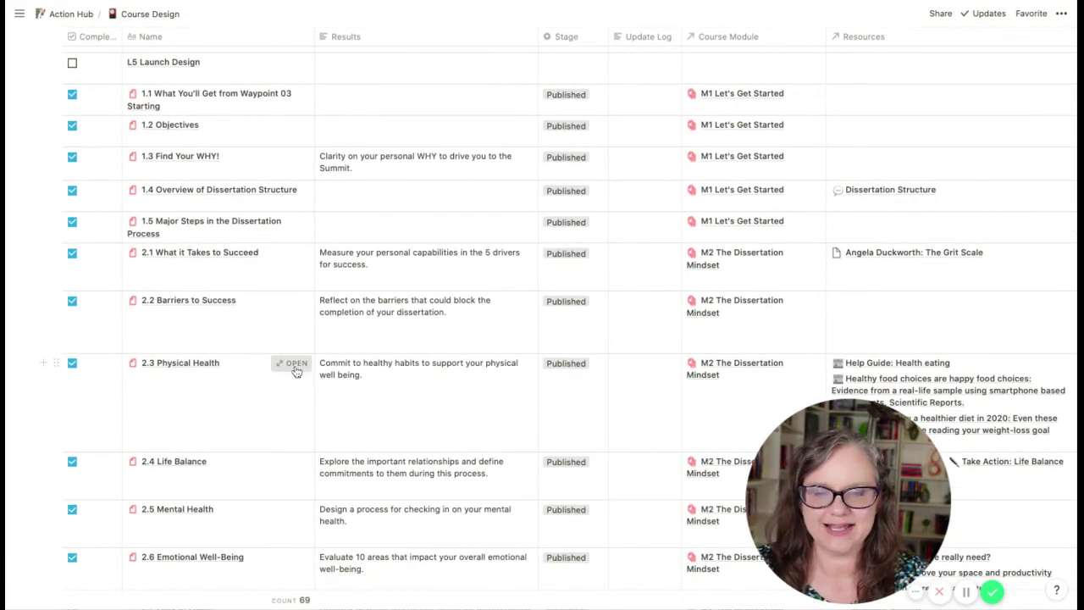
click(291, 363)
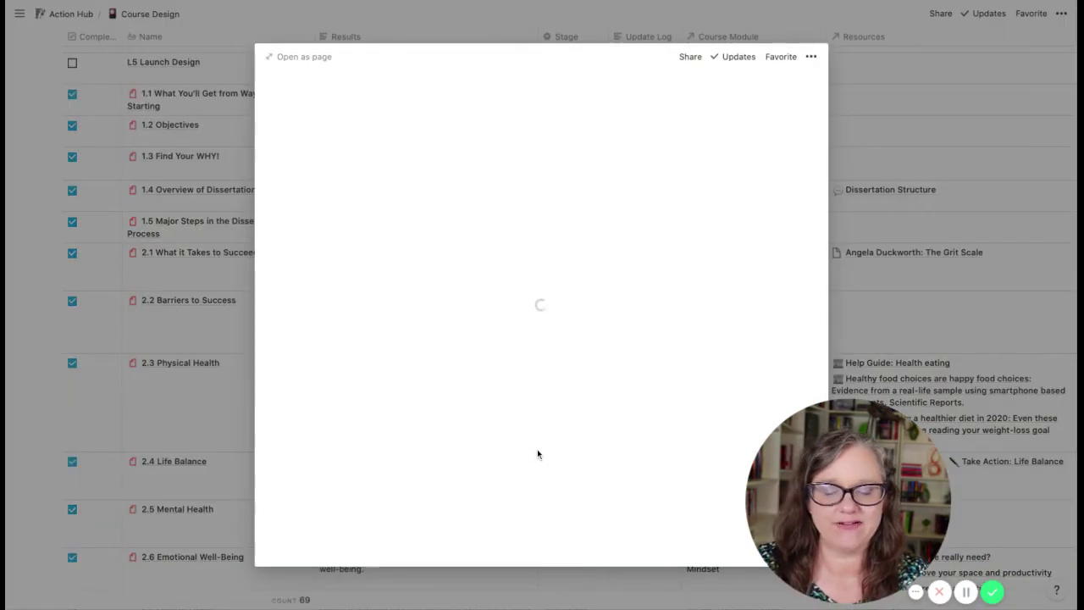
Step: Expand the 2.3 Physical Health preview to a full page and scroll through its Take Action List, Article and Guided Reflection
click(306, 59)
scroll(520, 475, down, 5)
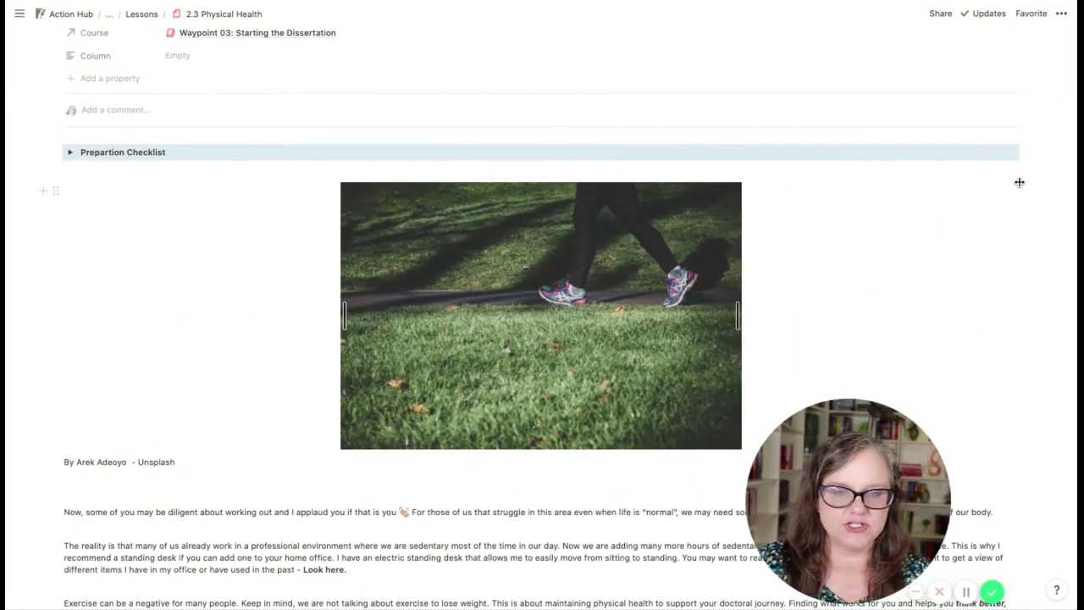
scroll(900, 322, down, 5)
scroll(899, 322, down, 6)
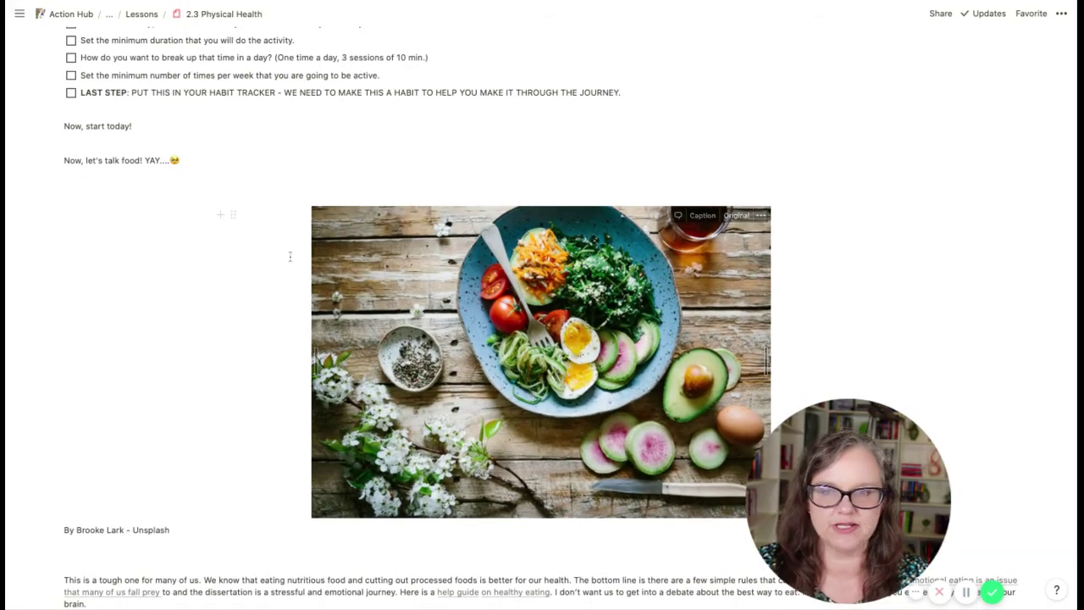
scroll(292, 256, up, 15)
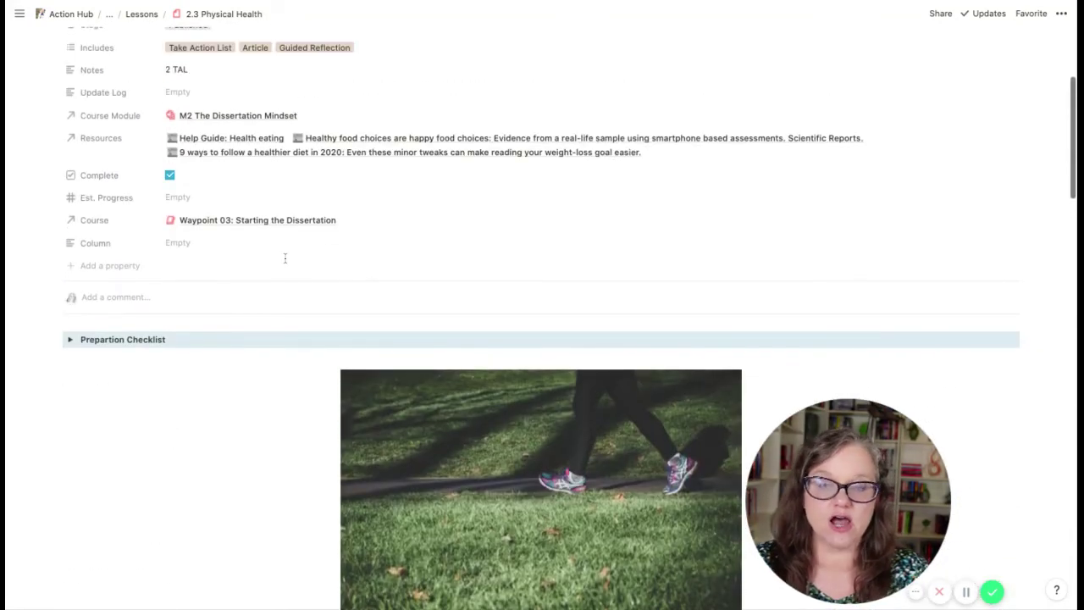
scroll(252, 278, up, 3)
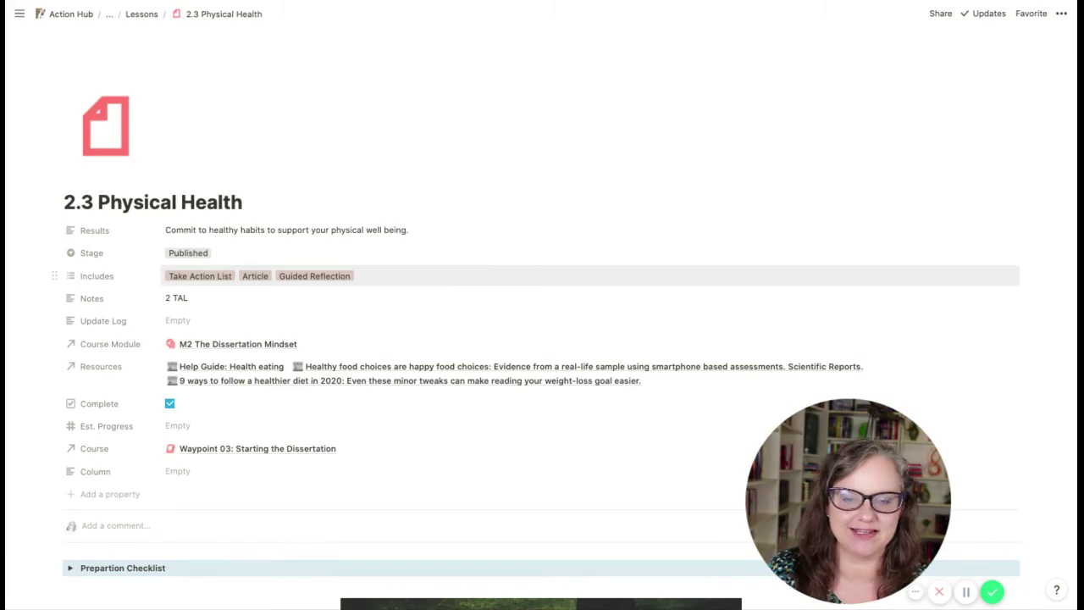
scroll(568, 291, down, 10)
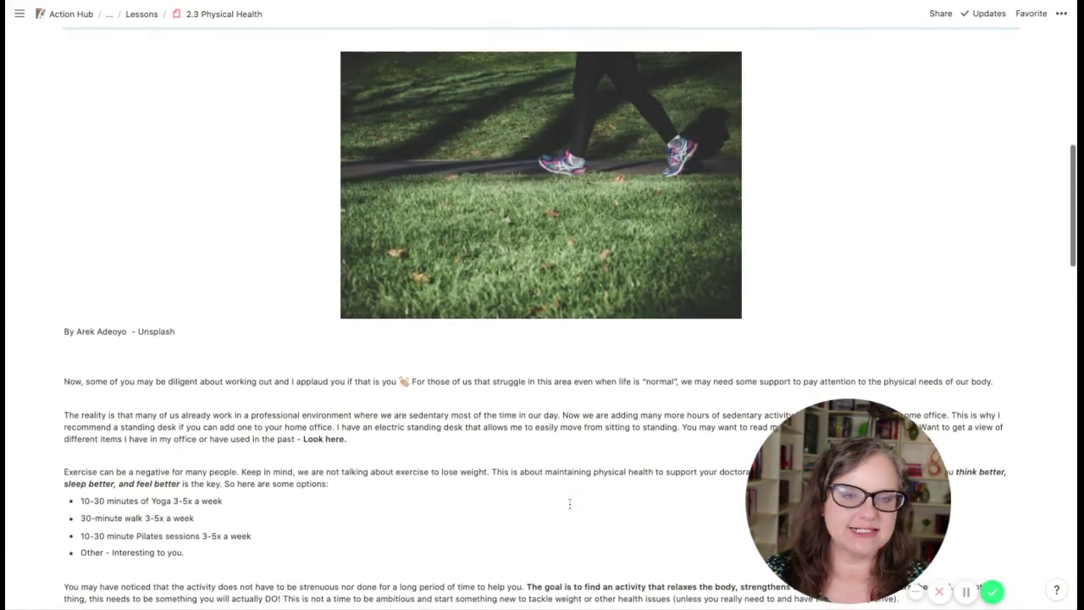
scroll(412, 314, up, 7)
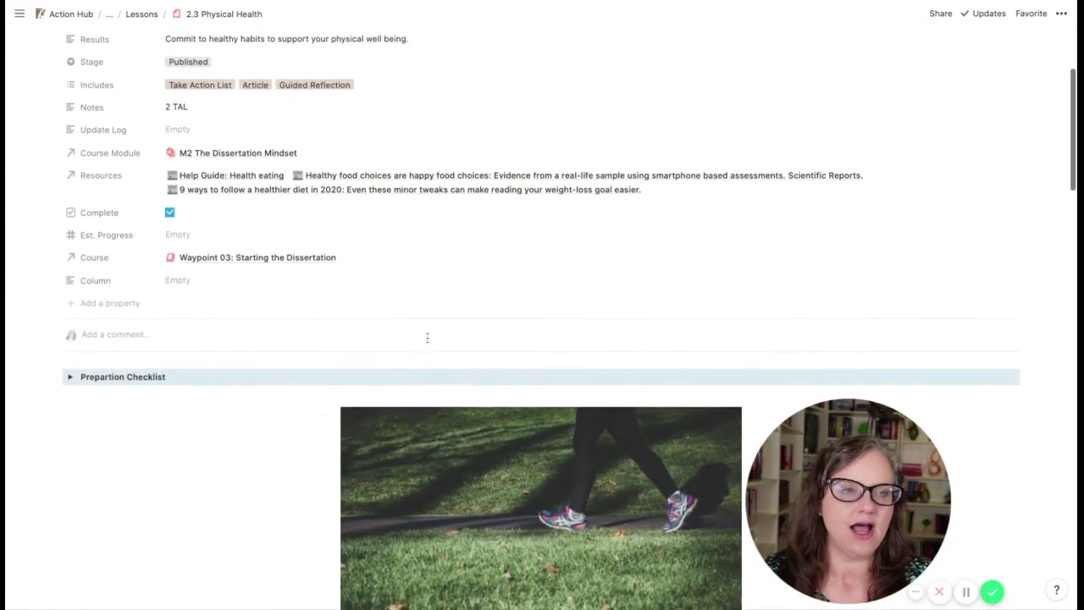
scroll(416, 330, up, 3)
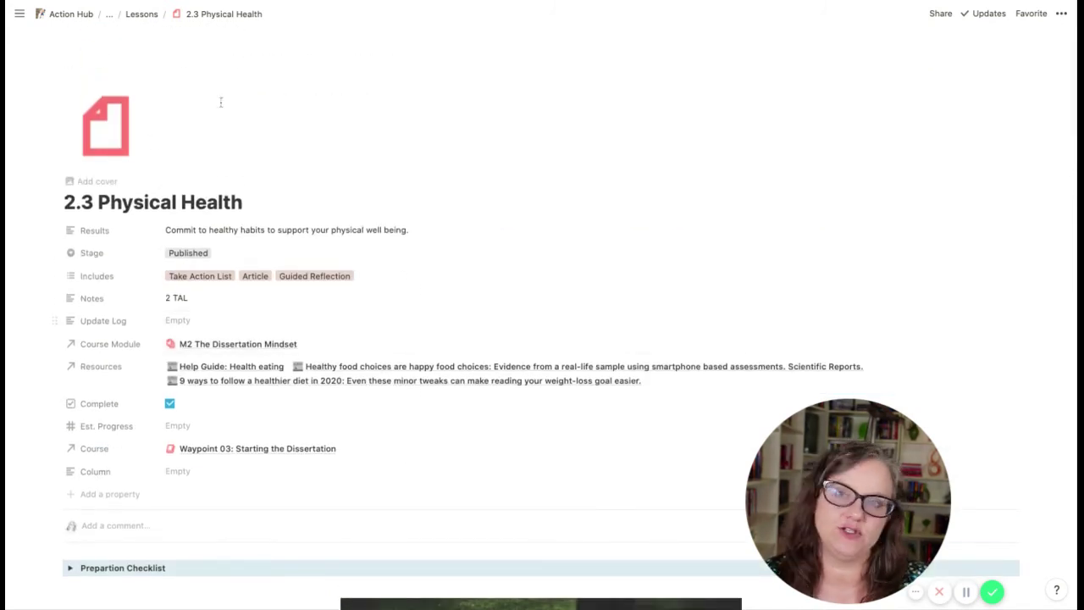
Step: Return to the Action Hub's Course Design page via the breadcrumb's hidden-pages menu
click(111, 18)
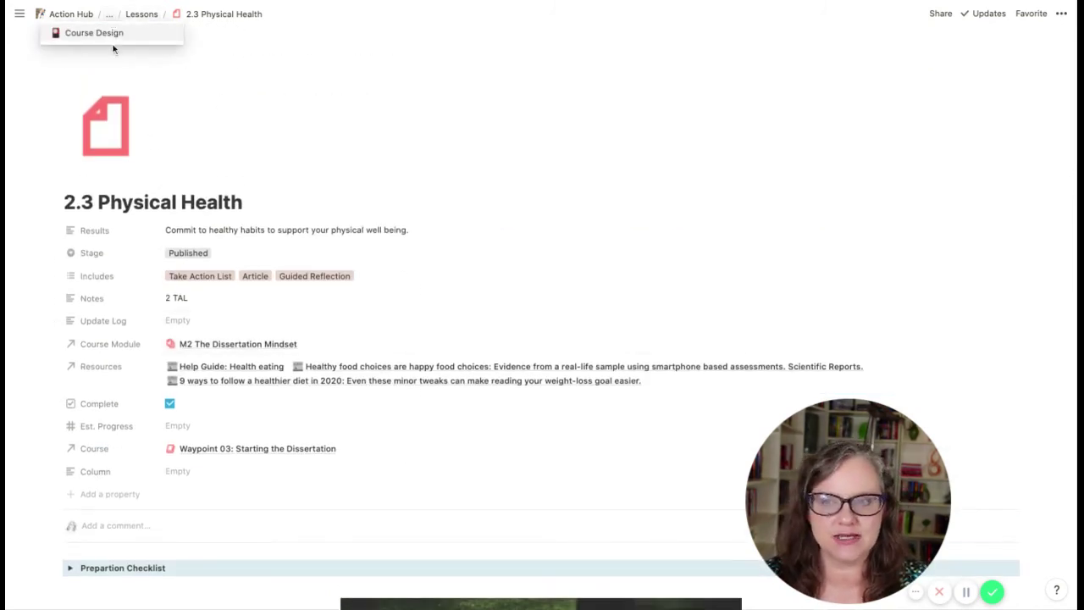
click(95, 32)
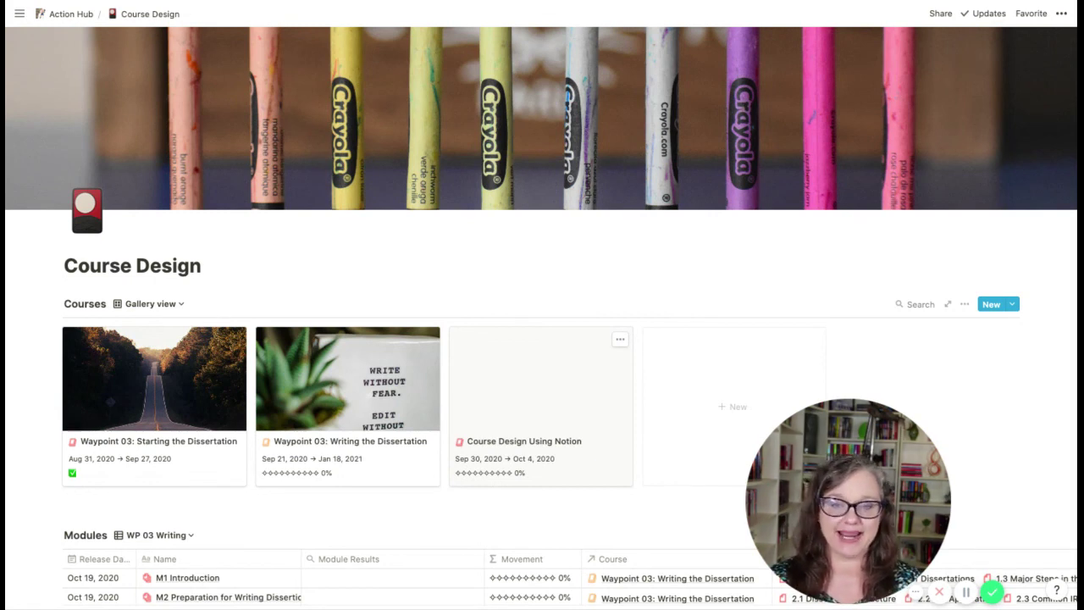
mouse_move(887, 515)
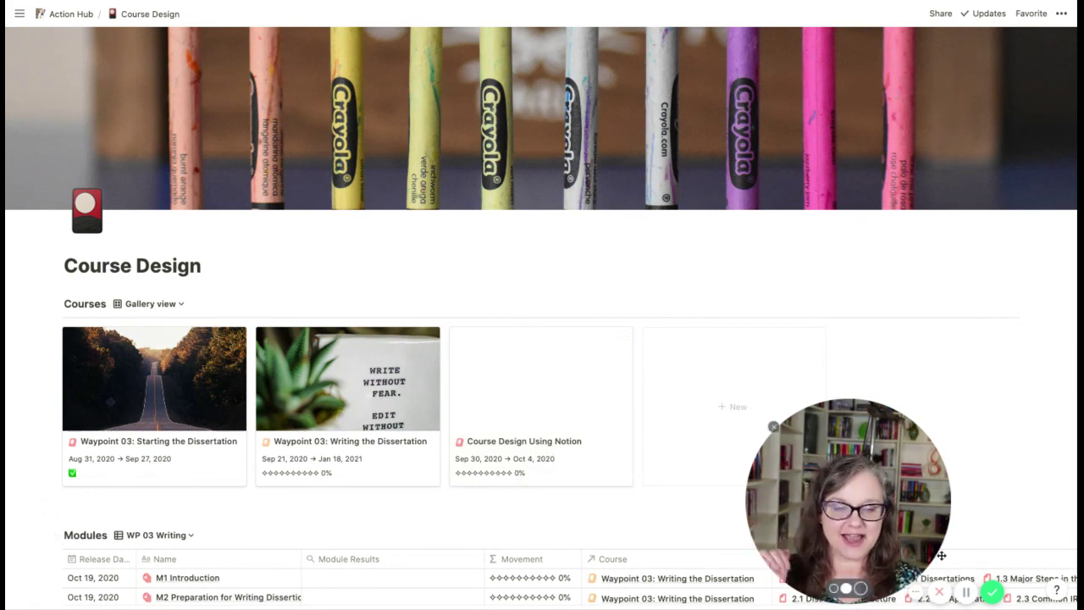